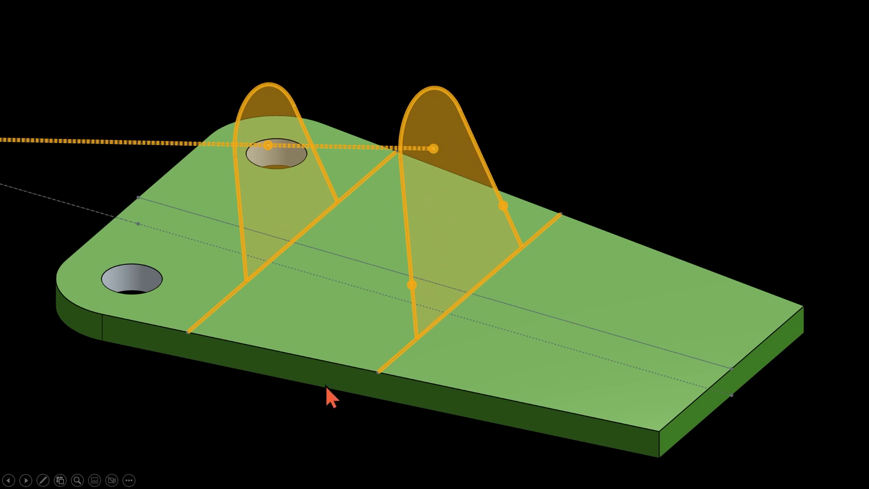
key("space")
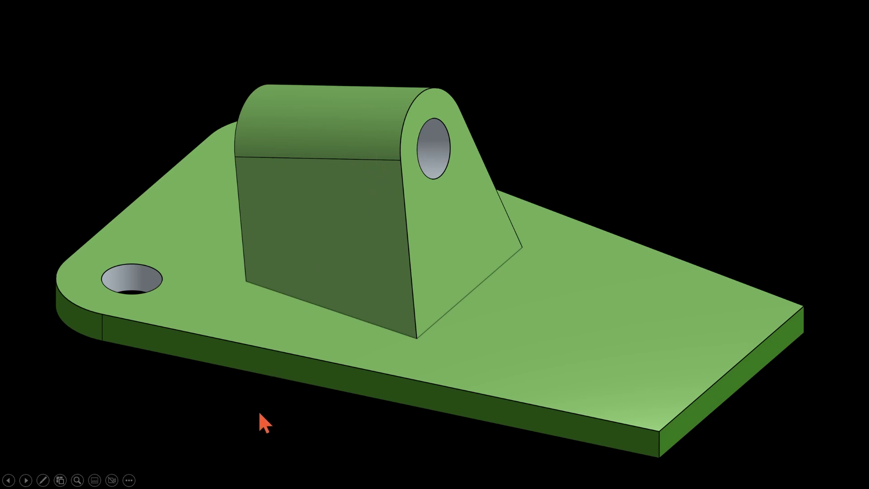
key("space")
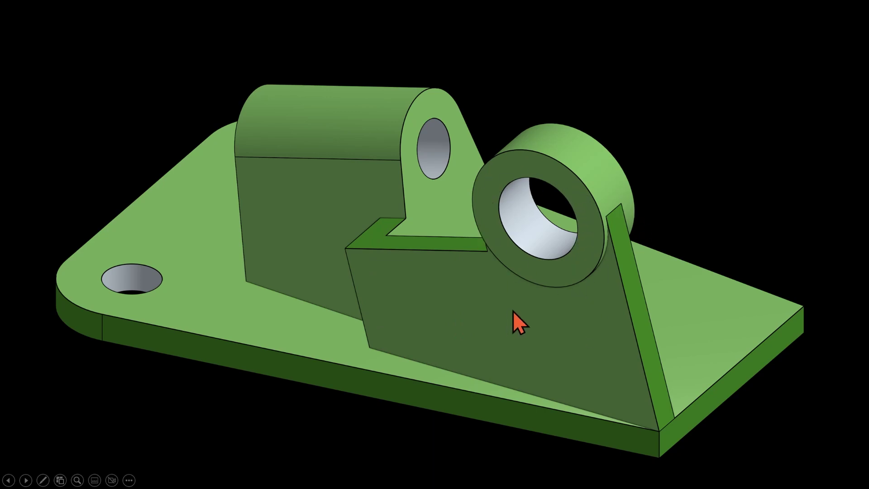
key("space")
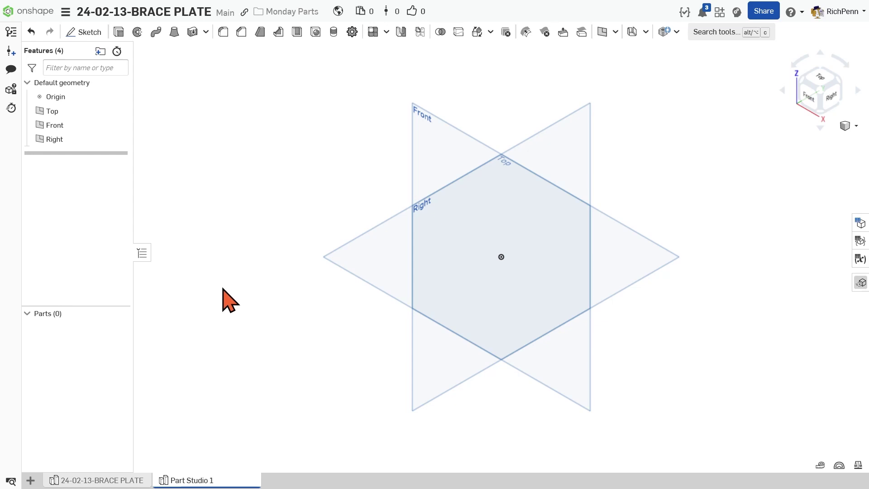
Start a sketch on the Top plane and draw a vertical line 2.375 in long just left of the origin
left_click(380, 254)
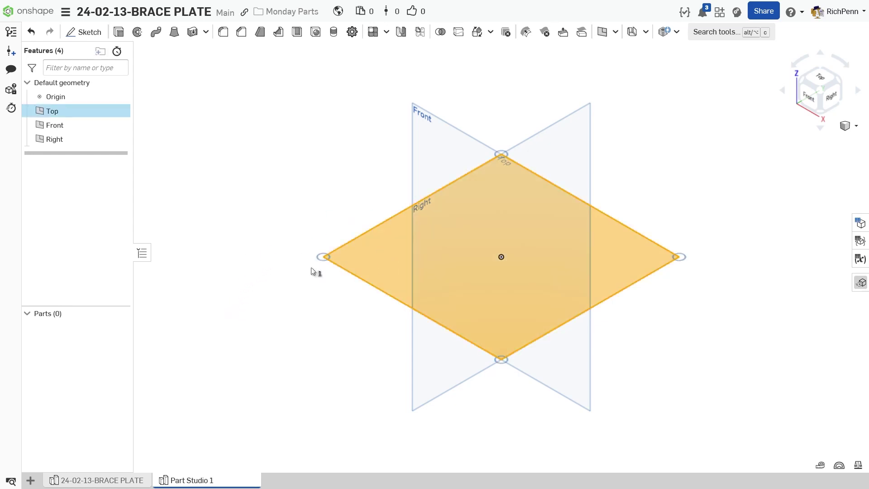
key("shift+s")
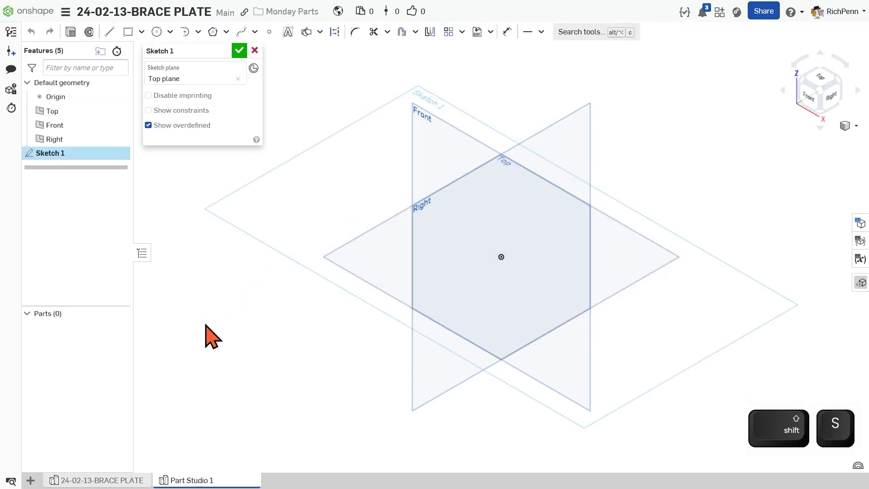
key("n")
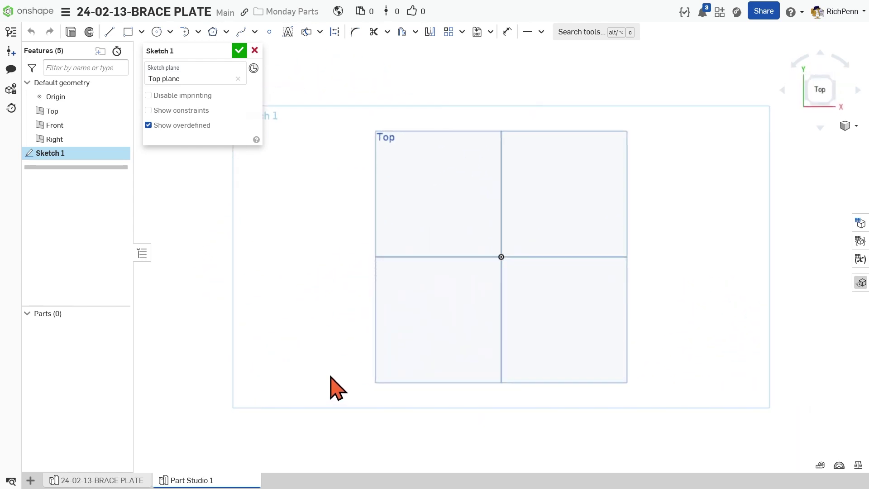
key("l")
left_click(465, 202)
left_click(463, 315)
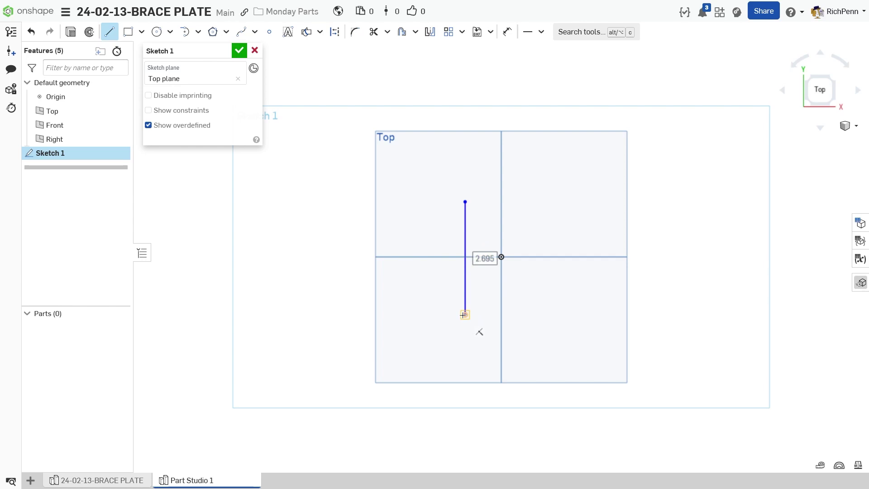
type("2.375")
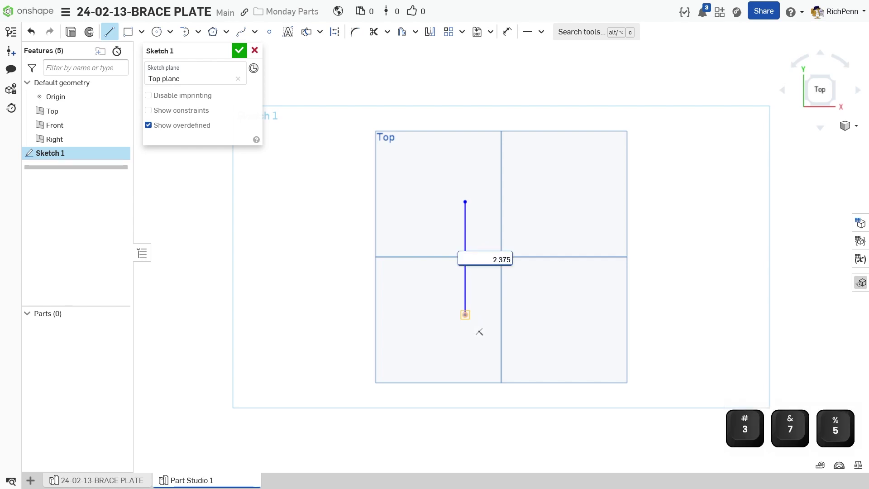
key("Return")
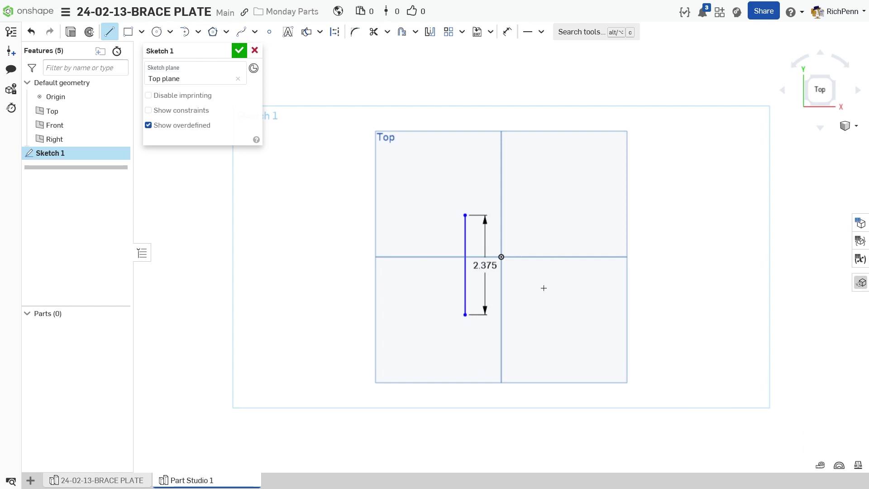
Constrain the midpoint of the vertical line to the origin
key("shift")
key("shift+m")
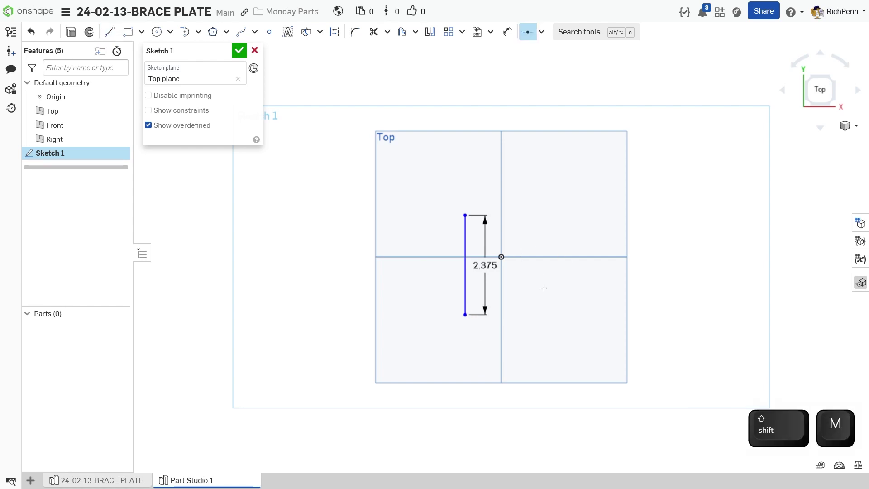
left_click(465, 290)
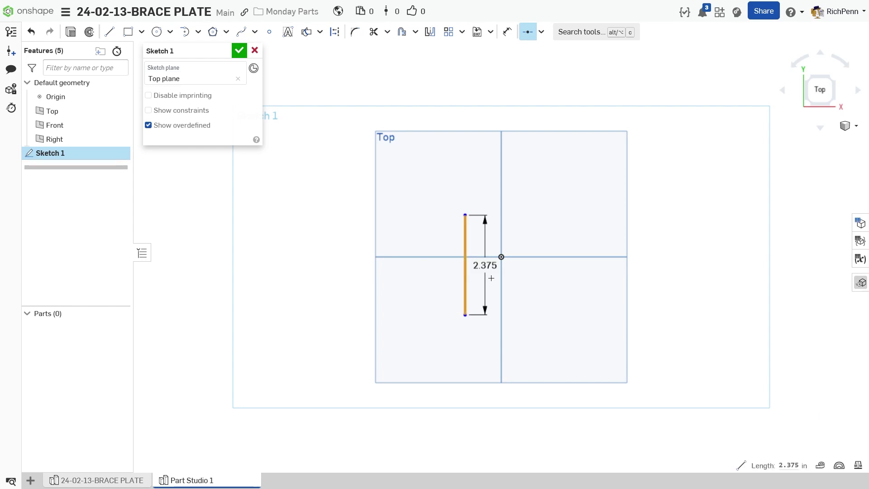
left_click(501, 257)
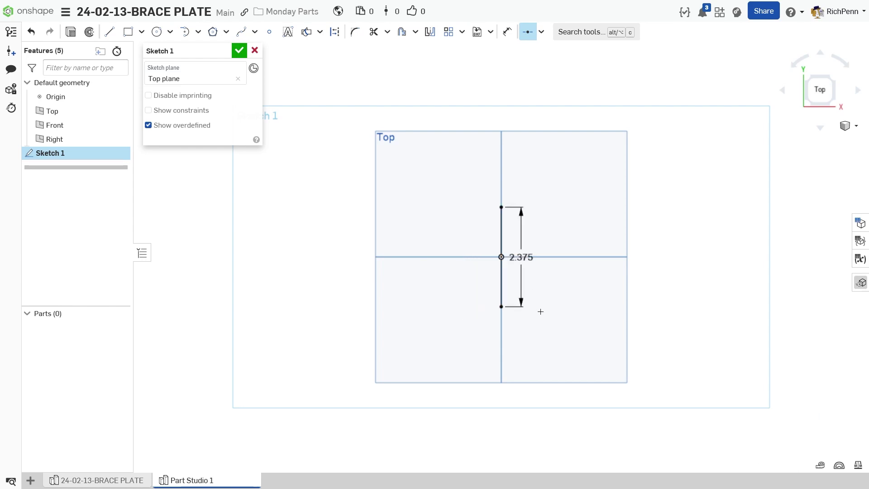
Draw a vertical construction line left of the solid line, with its endpoints level with that line's endpoints
scroll(557, 342, "up", 2)
middle_click_drag(560, 358, 615, 408)
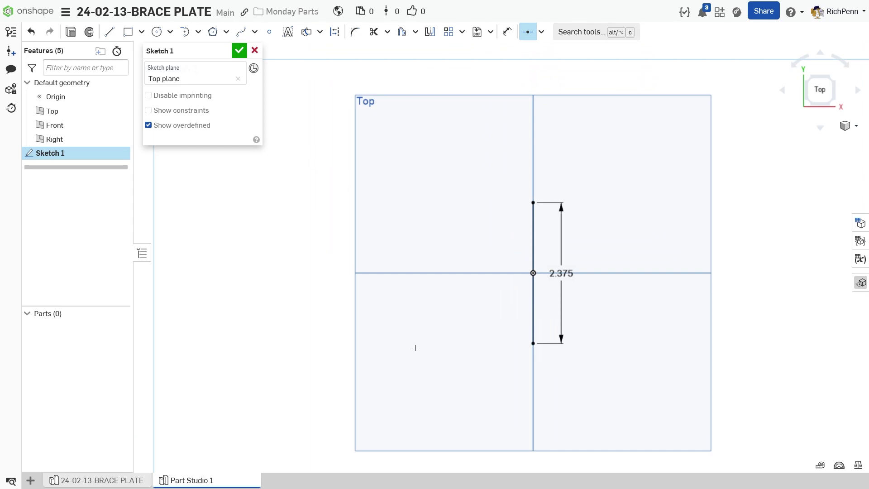
key("q")
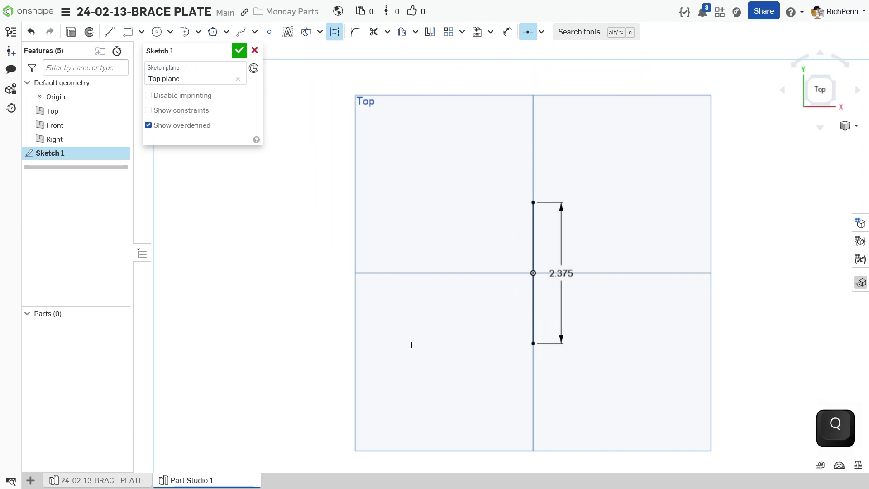
key("l")
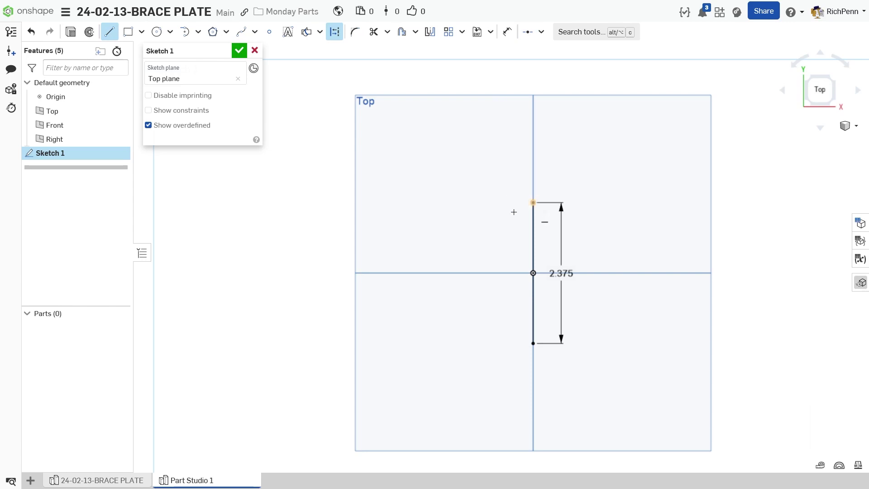
scroll(529, 204, "up", 3)
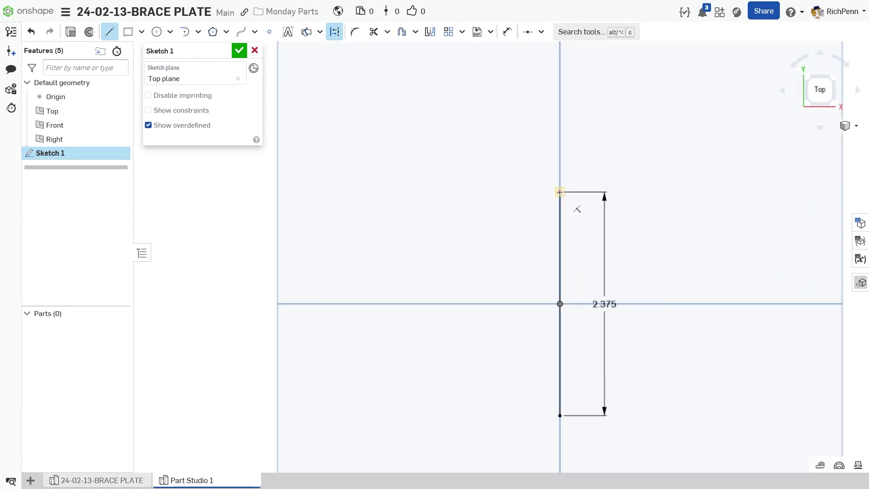
left_click(520, 192)
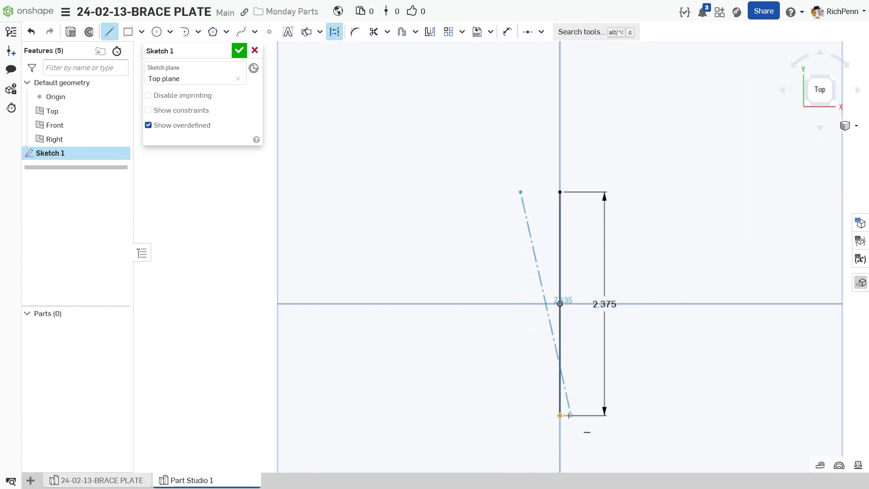
left_click(519, 414)
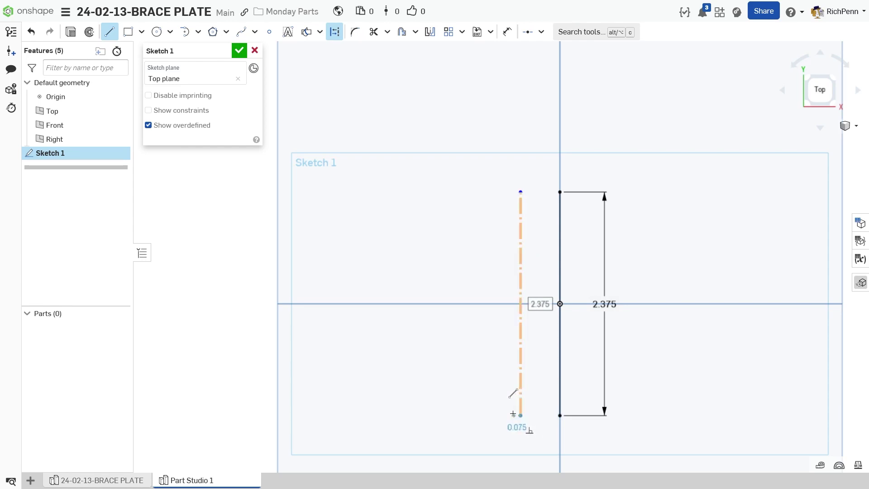
key("Escape")
Dimension the distance between the construction line and the solid vertical line as 5 in
mouse_move(436, 406)
middle_mouse_down()
mouse_move(440, 311)
mouse_move(412, 279)
middle_mouse_up()
key("d")
scroll(448, 330, "down", 4)
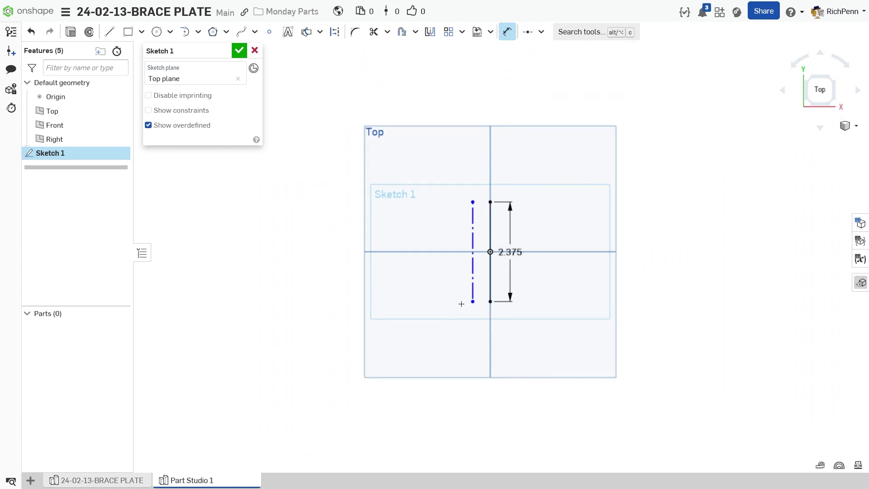
left_click(473, 290)
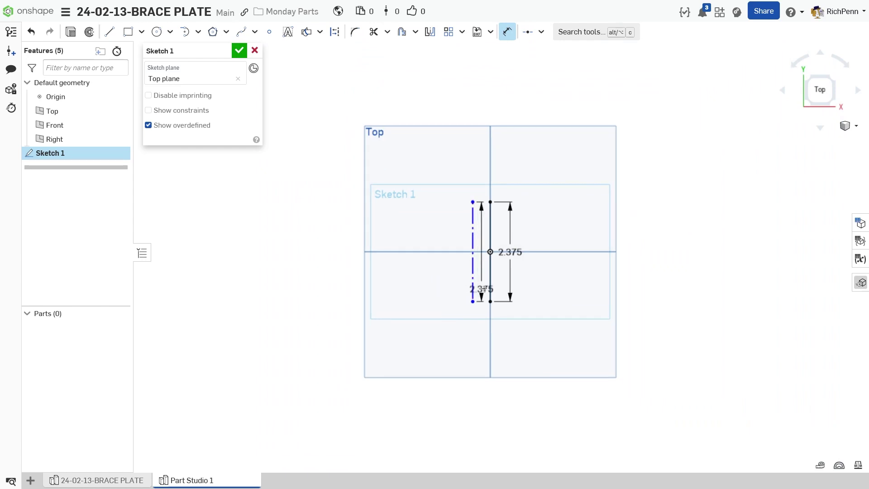
left_click(490, 285)
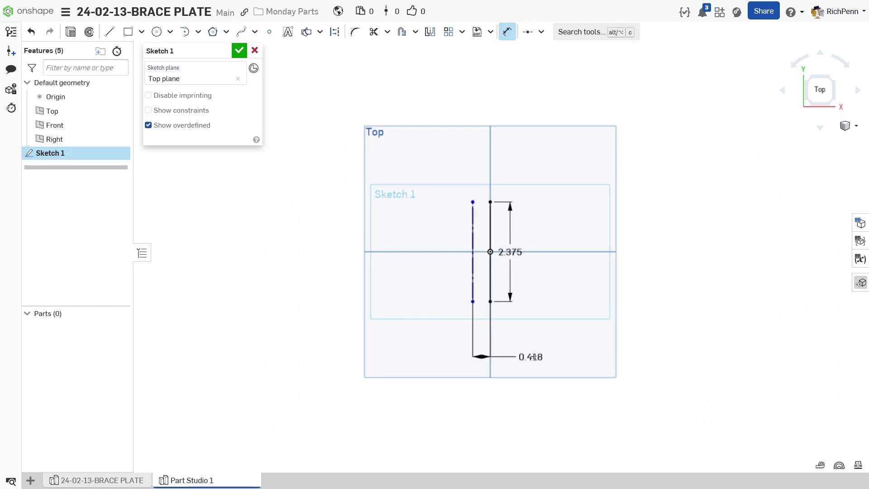
left_click(521, 356)
type("5")
key("Return")
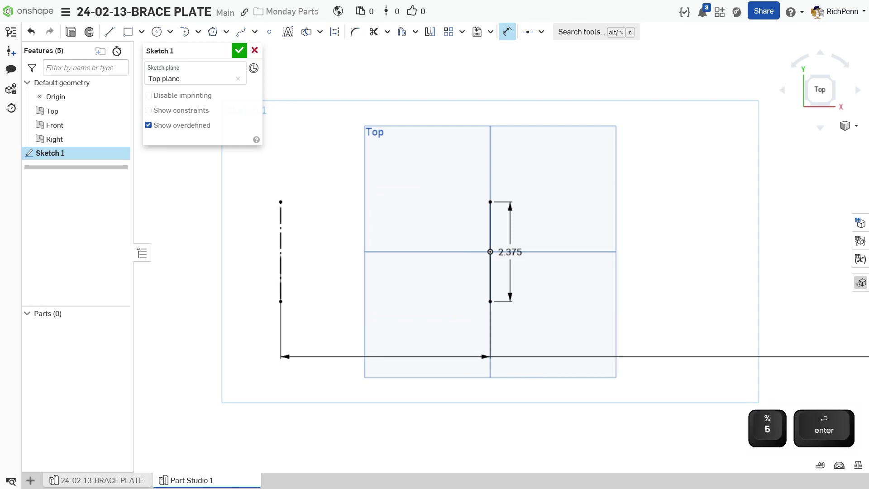
Draw a 0.5 in diameter circle centred on the lower endpoint of the construction line
scroll(297, 405, "down", 3)
middle_click_drag(335, 352, 477, 314)
scroll(461, 314, "up", 2)
scroll(461, 313, "up", 3)
middle_click_drag(454, 306, 420, 343)
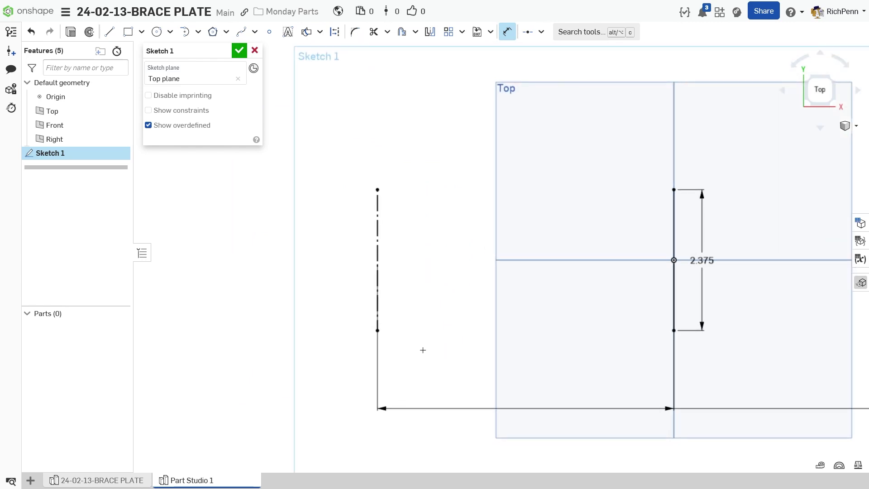
key("c")
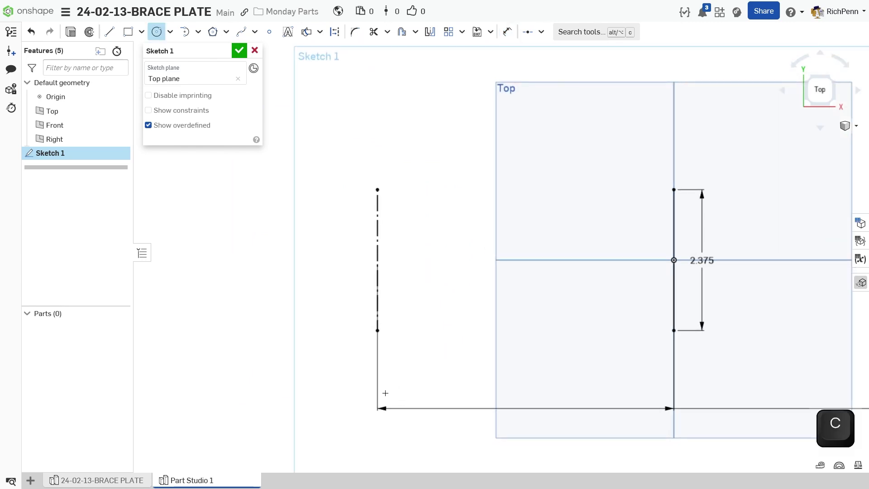
left_click(377, 330)
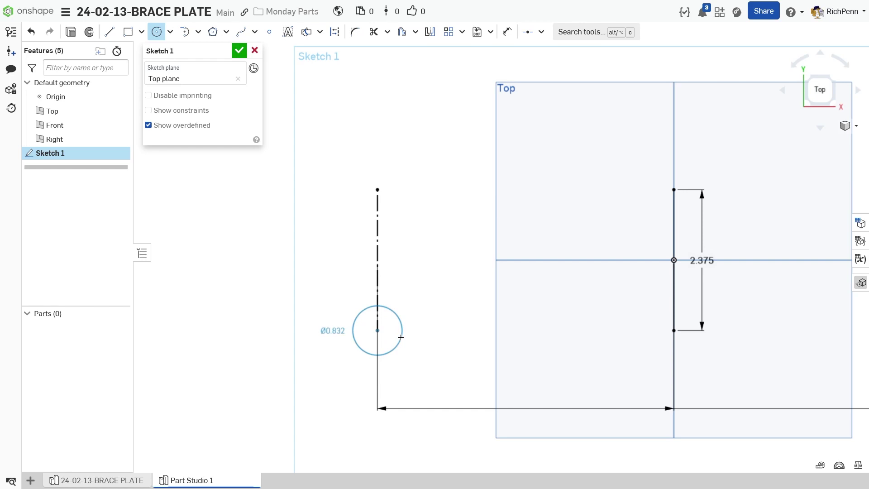
left_click(400, 336)
type("0.5")
key("Return")
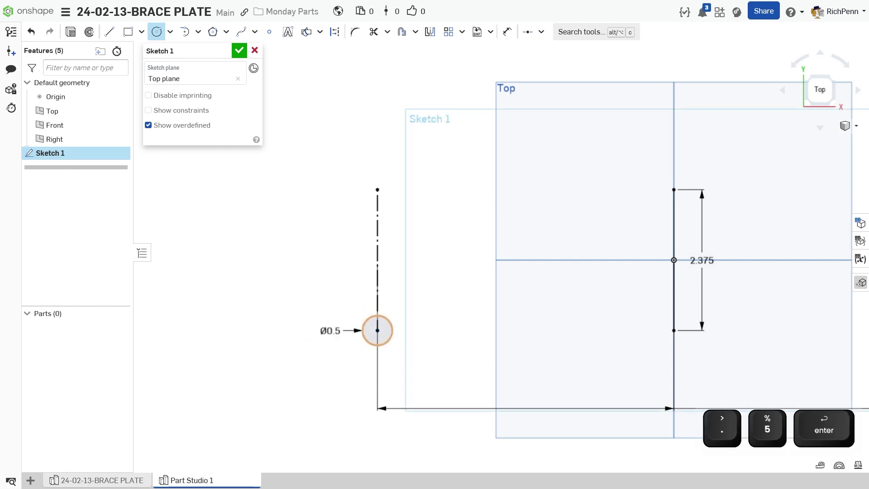
Draw a 0.5 in diameter circle centred on the upper endpoint of the construction line
left_click(377, 190)
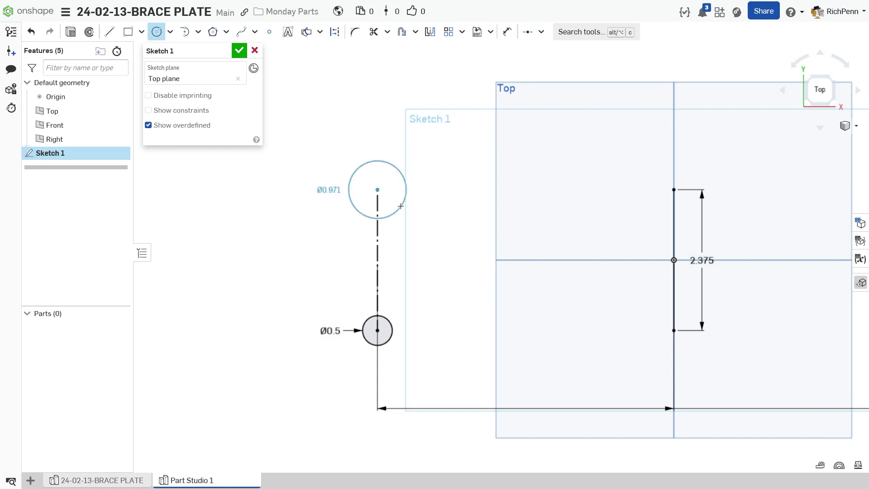
left_click(400, 206)
type(".5")
key("Return")
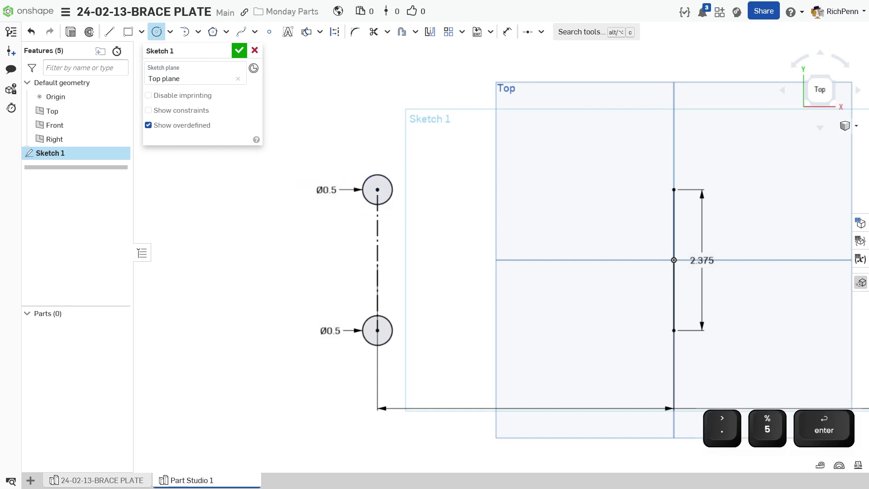
Add a larger circle concentric with the upper hole, with its diameter entered as .625*2
scroll(374, 200, "up", 3)
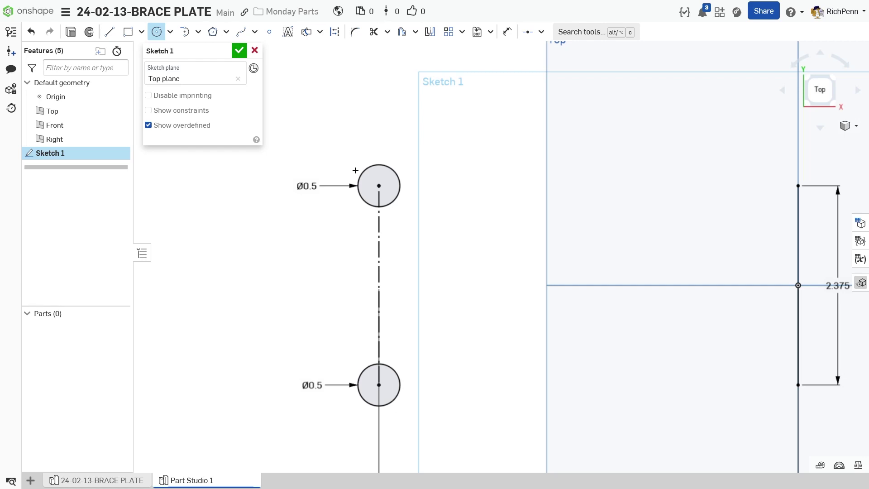
key("c")
key("c")
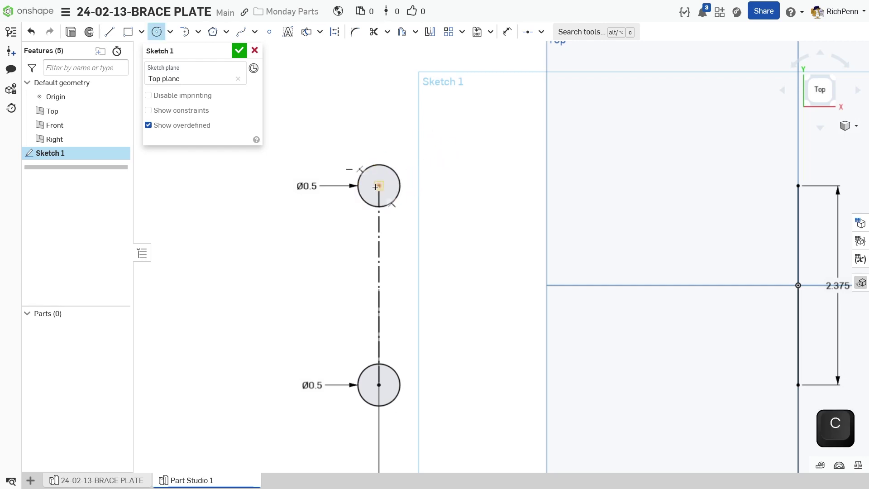
left_click(377, 186)
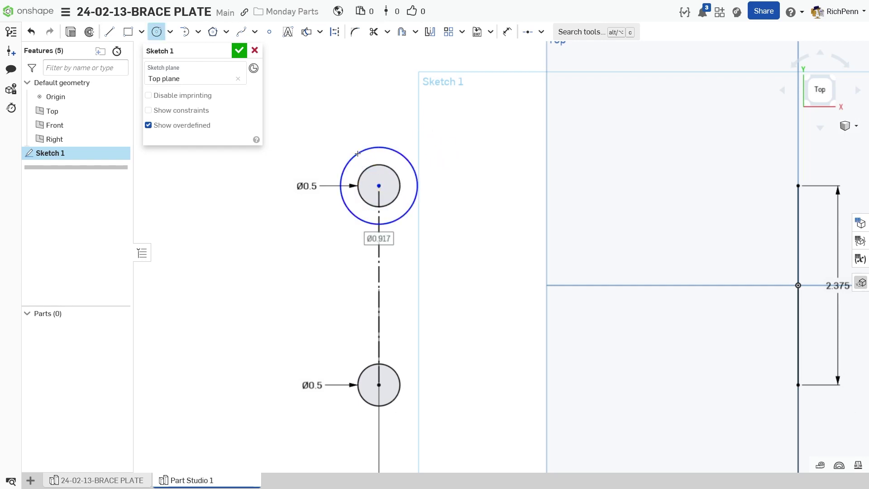
left_click(357, 154)
type(".625*2")
key("Return")
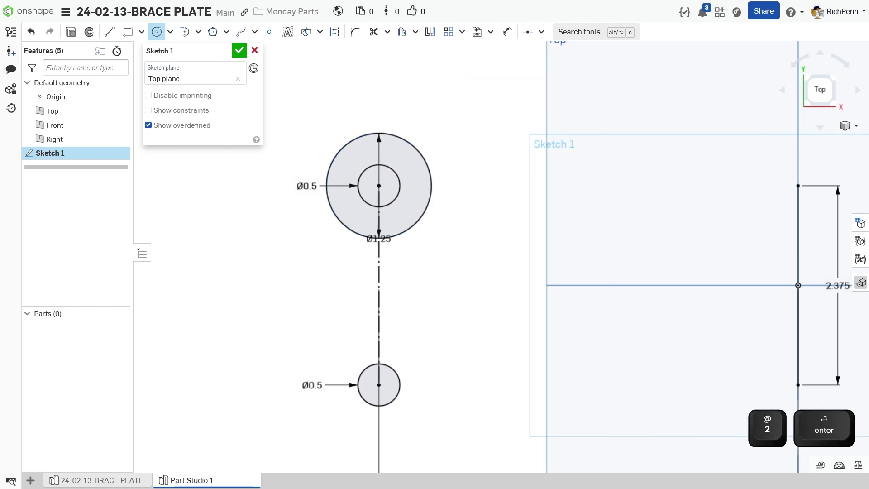
Draw a larger circle concentric with the lower hole and make it equal to the upper outer circle
left_click(378, 386)
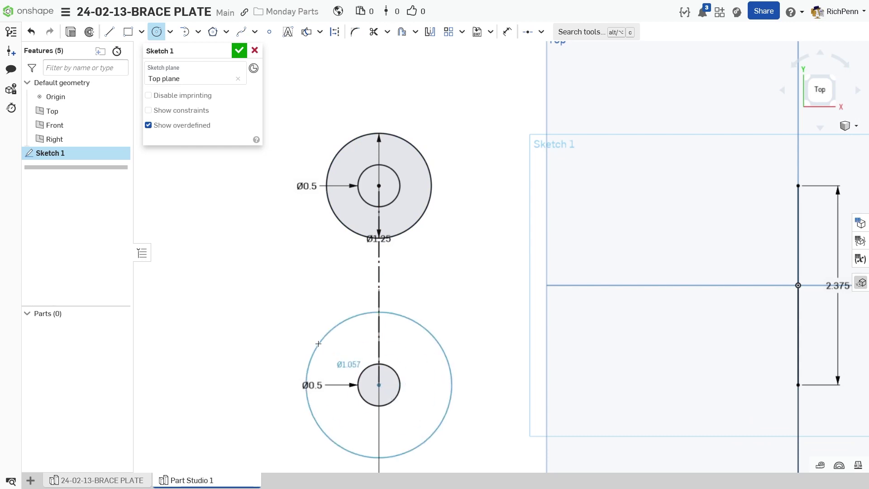
left_click(310, 358)
key("e")
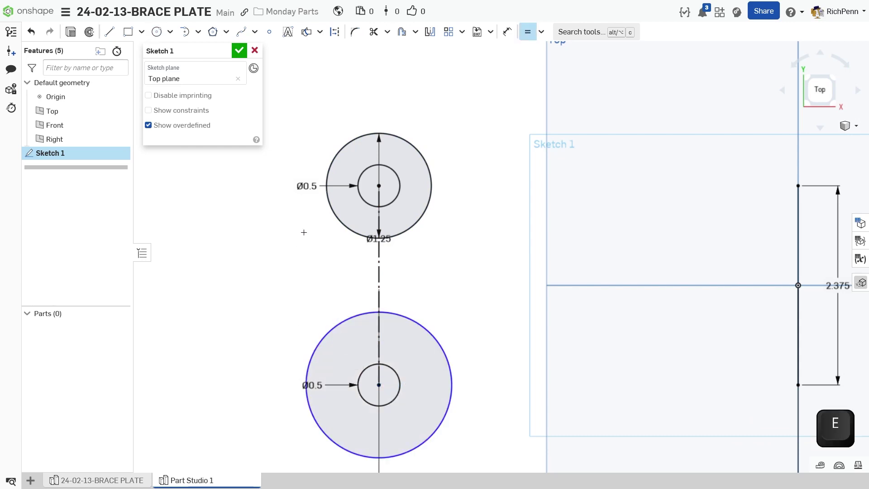
left_click(342, 223)
left_click(344, 318)
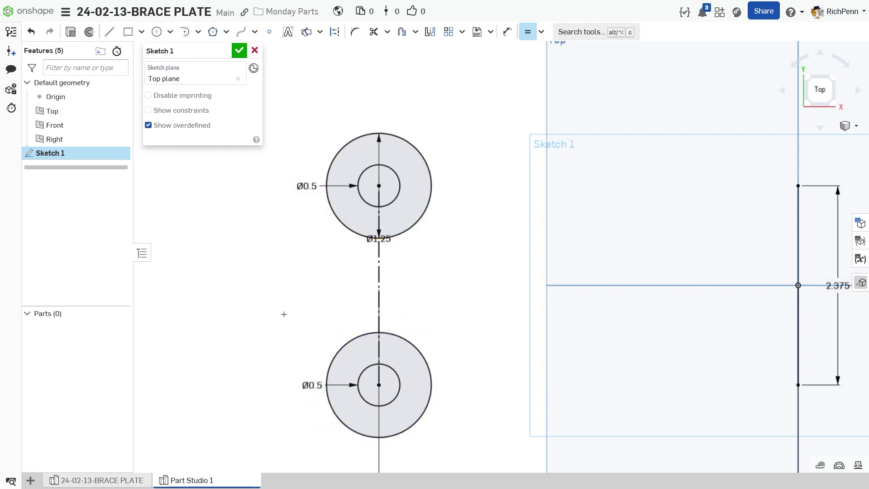
Draw a vertical line about 1.7 in long joining the outer-left sides of the two large circles
key("l")
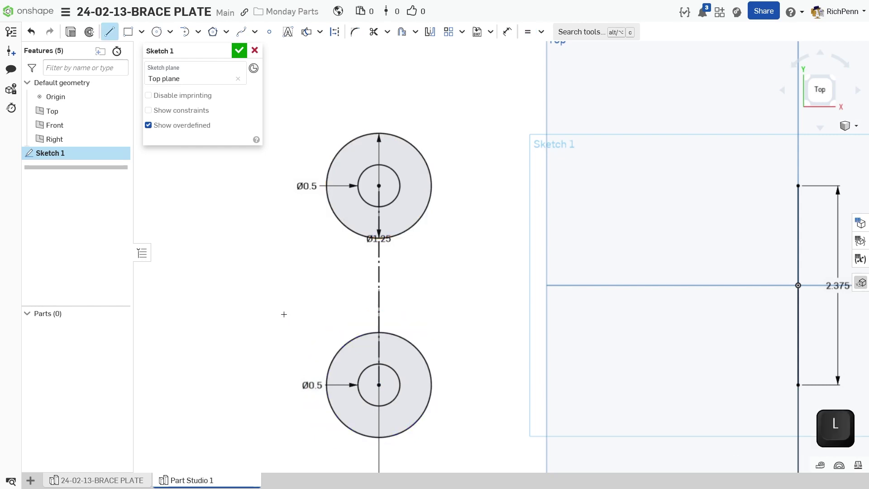
left_click(334, 215)
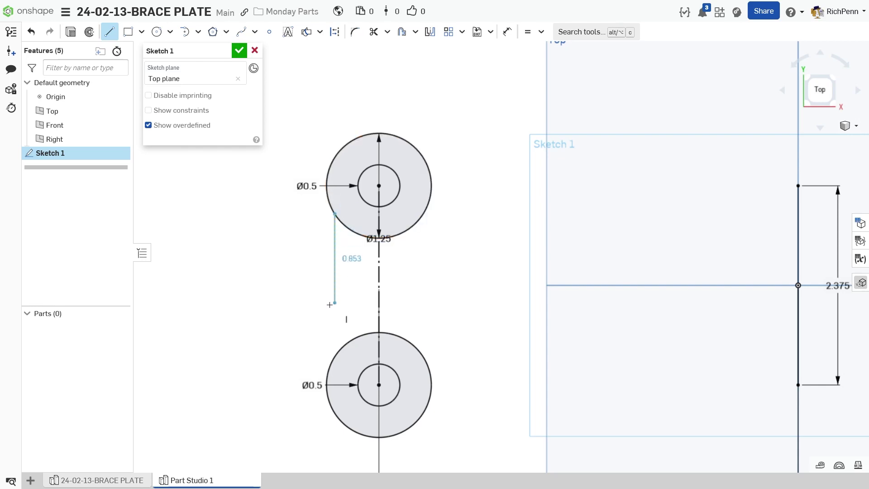
left_click(334, 357)
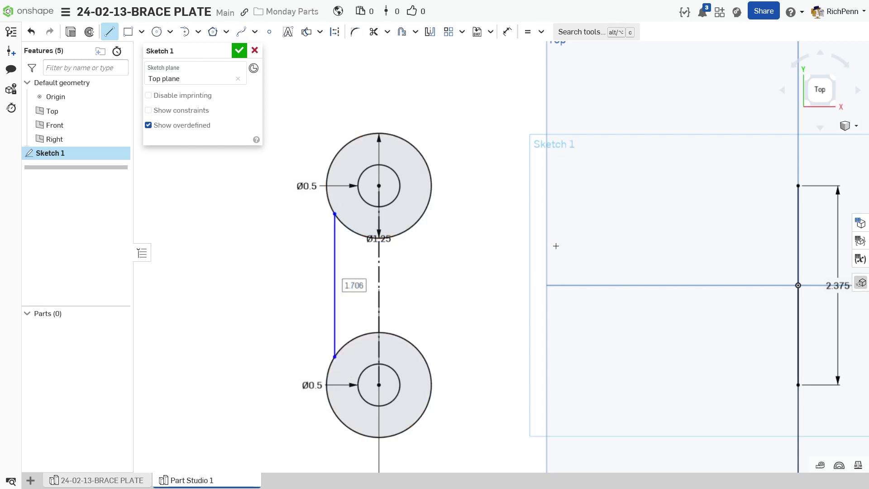
Draw two slanted lines, about 4.6 in and 4.7 in long, from the 2.375 in edge's endpoints to the upper and lower large circles
left_click(798, 185)
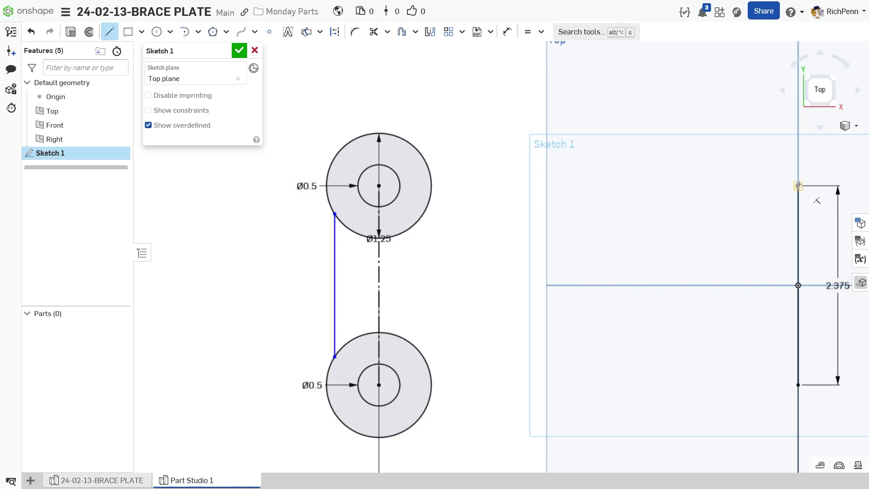
left_click(410, 144)
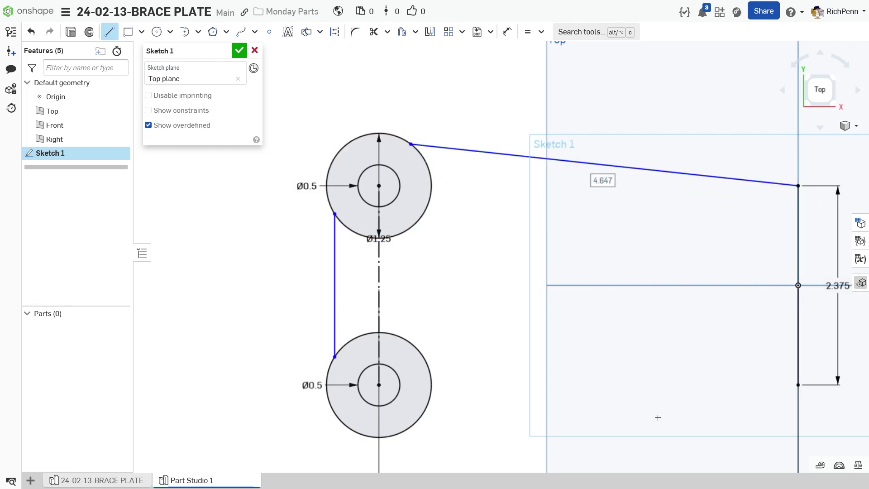
left_click(798, 385)
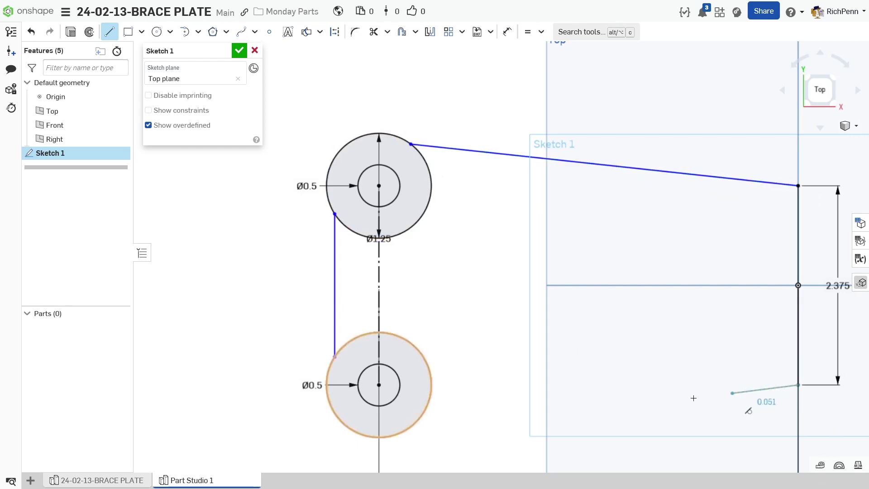
left_click(405, 432)
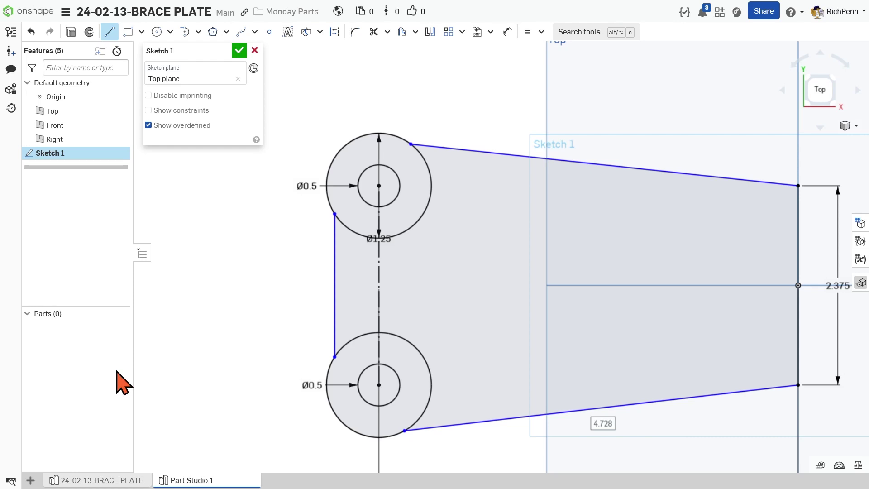
Make the upper slanted line, the vertical line and the lower slanted line tangent to the large circles
key("t")
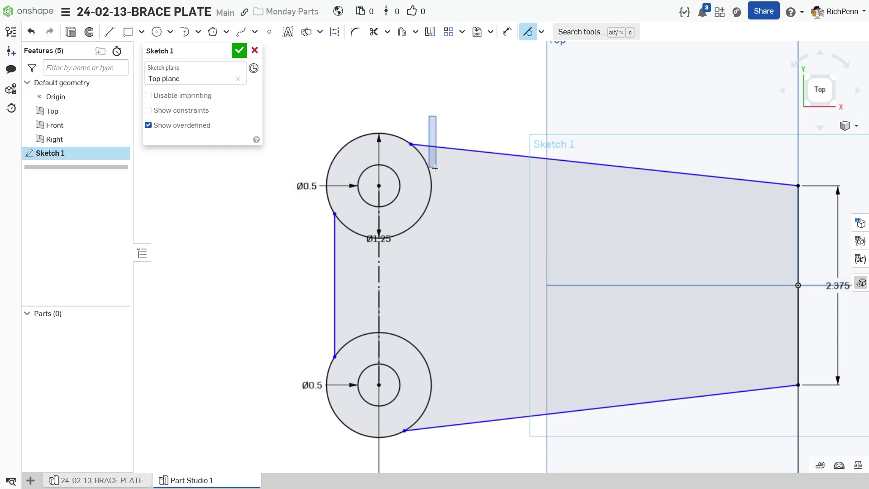
left_click(402, 169)
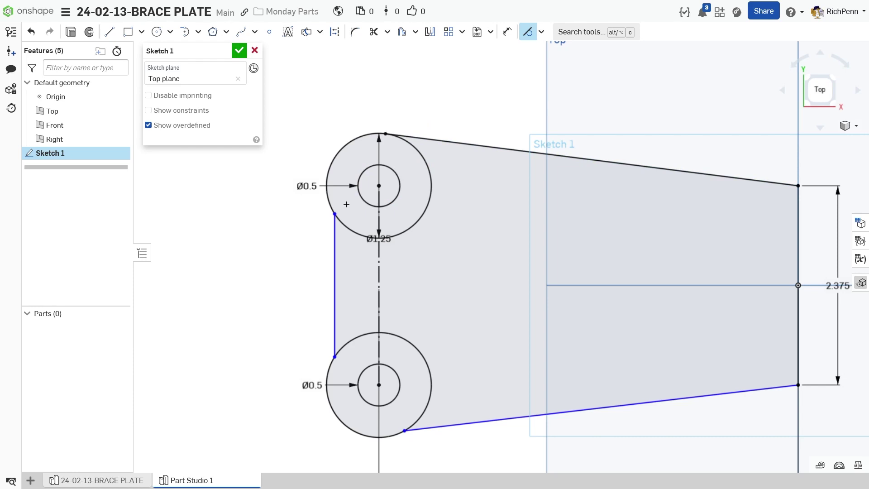
left_click(335, 231)
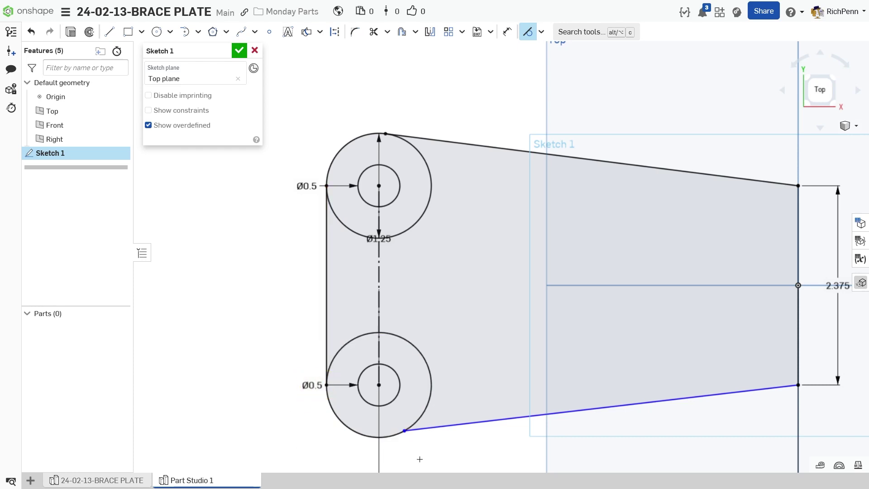
left_click_drag(430, 449, 381, 426)
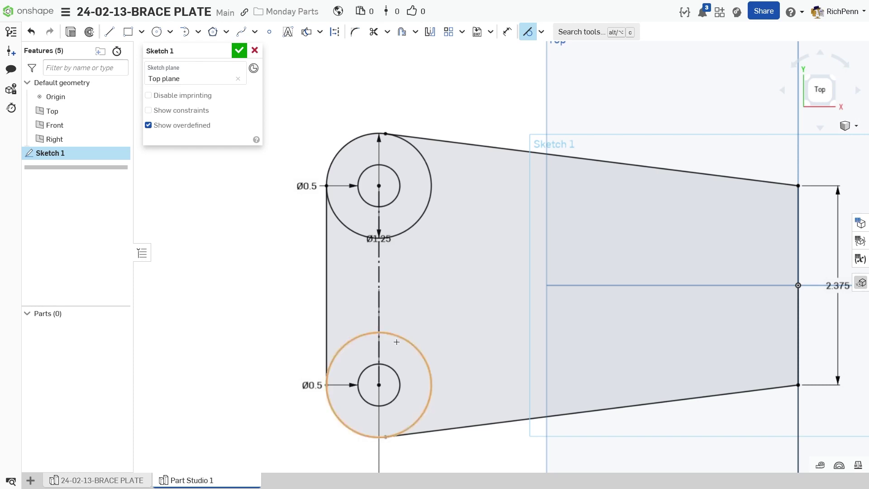
Trim the right-hand arcs of both large circles inside the plate outline and finish the sketch
key("m")
left_click(404, 230)
left_click(430, 373)
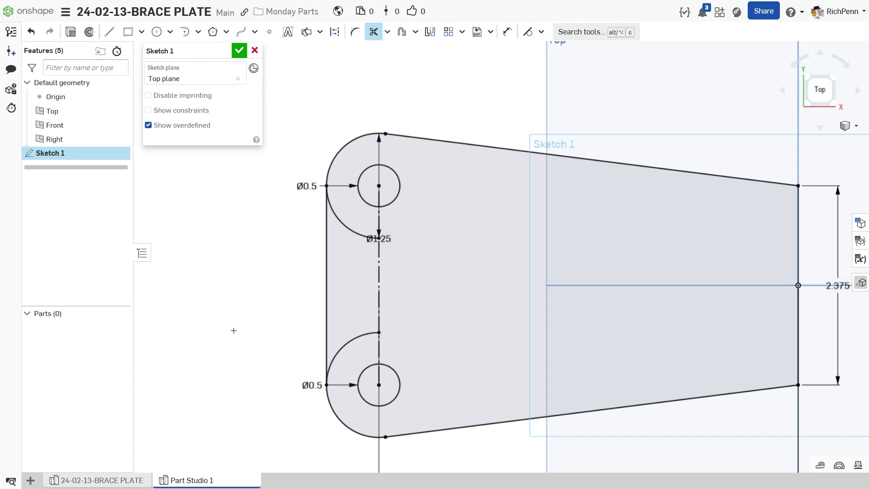
scroll(233, 327, "down", 2)
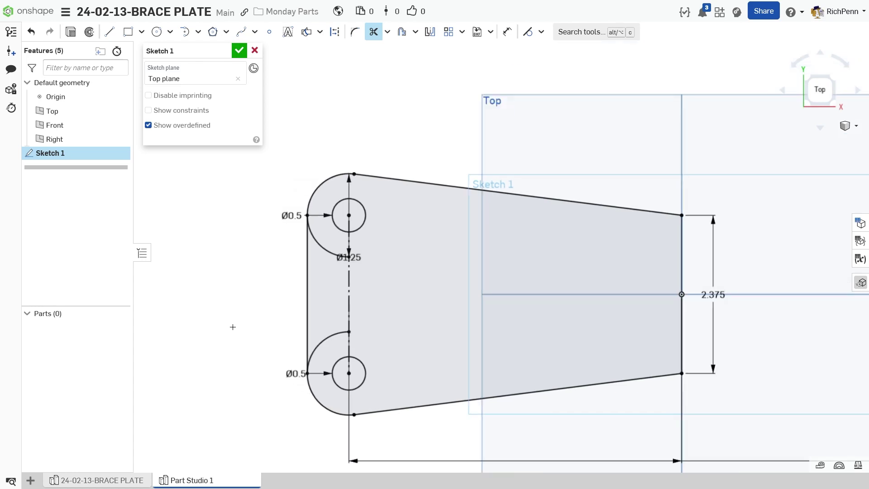
left_click(239, 51)
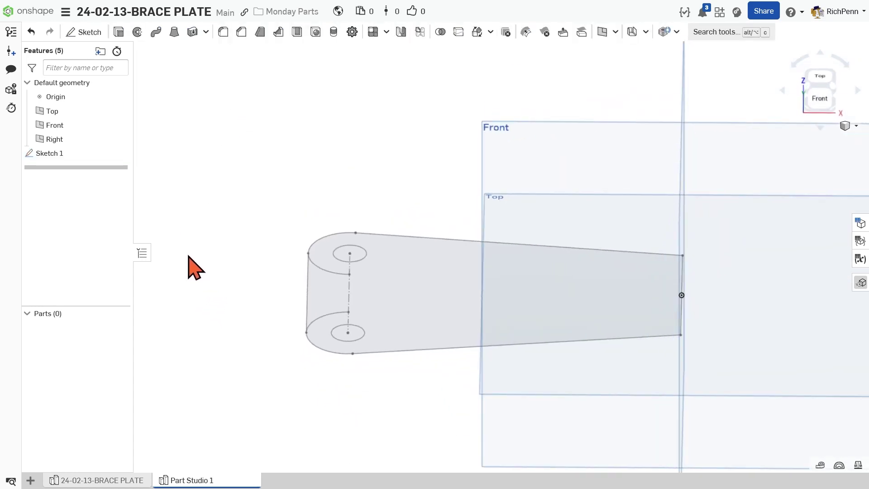
Extrude the main plate region of Sketch 1 as a new solid with a blind depth of 0.25 in, leaving the holes open
left_click(119, 35)
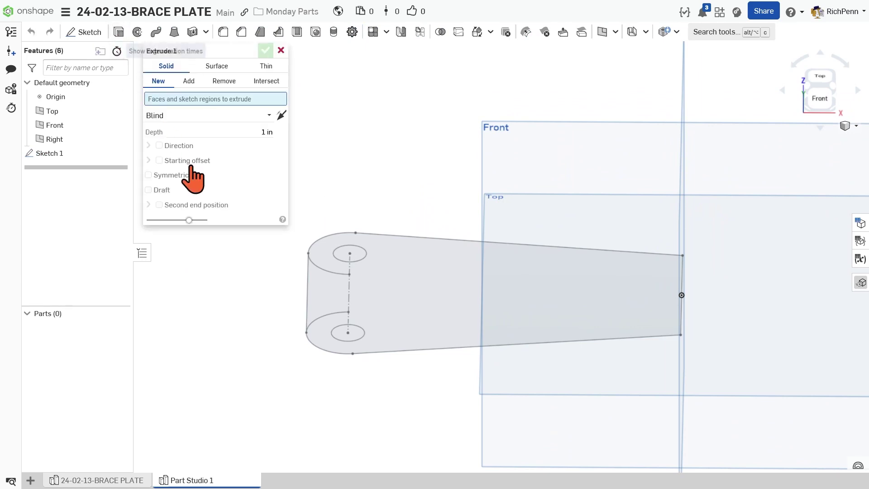
left_click(251, 131)
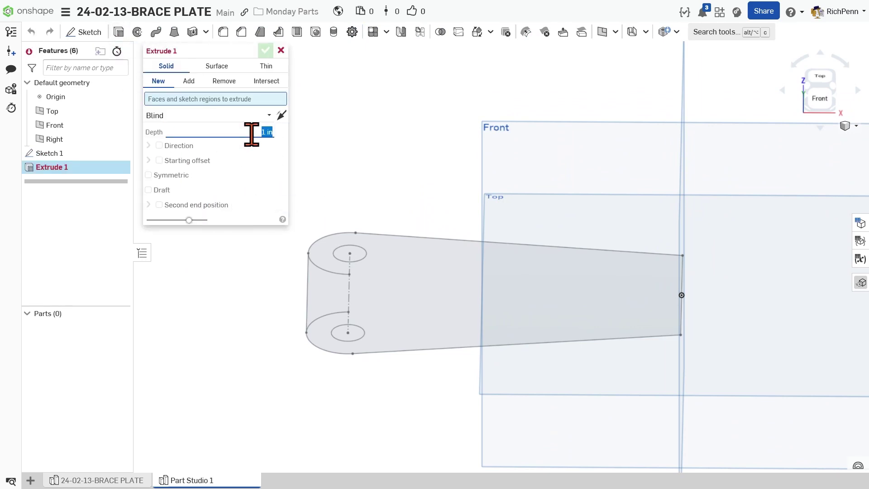
type("0.25")
key("Return")
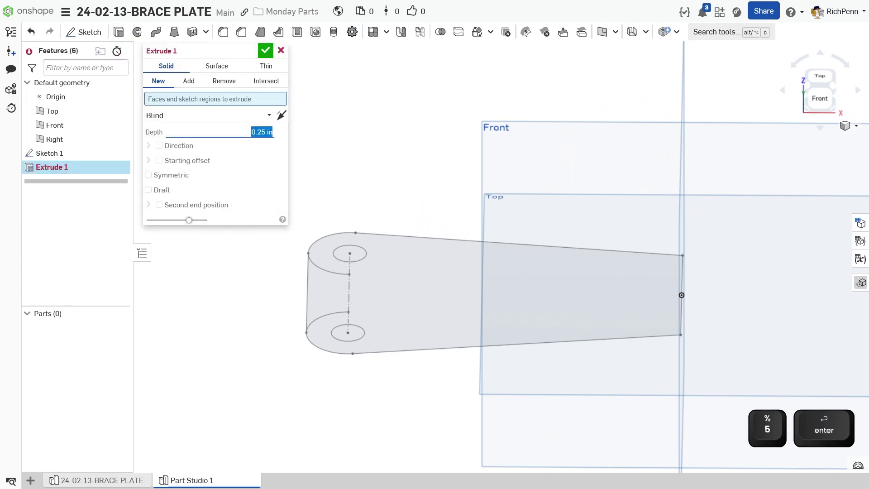
left_click(442, 318)
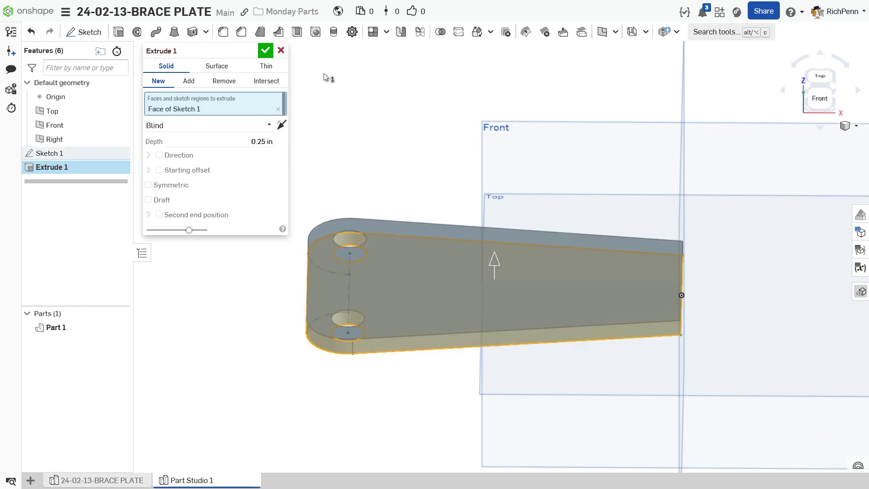
left_click(265, 50)
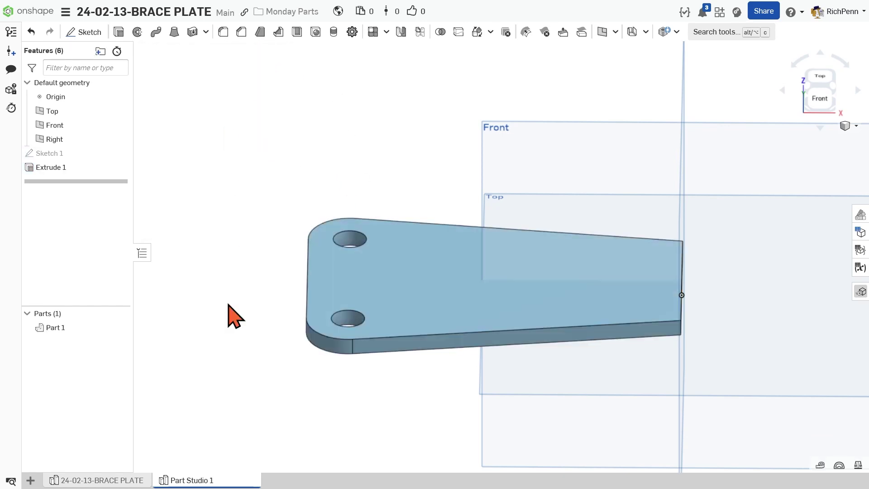
Change the appearance of Part 1 to the medium blue palette colour #8AAED6
right_click(55, 329)
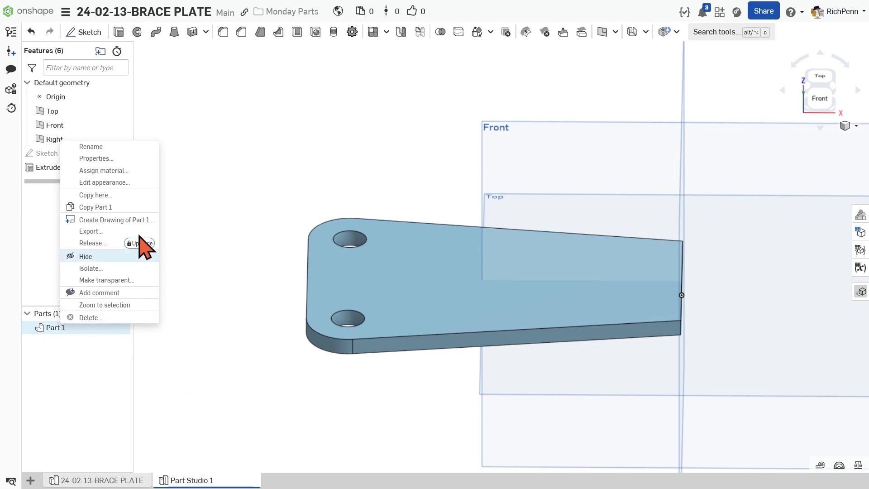
left_click(103, 182)
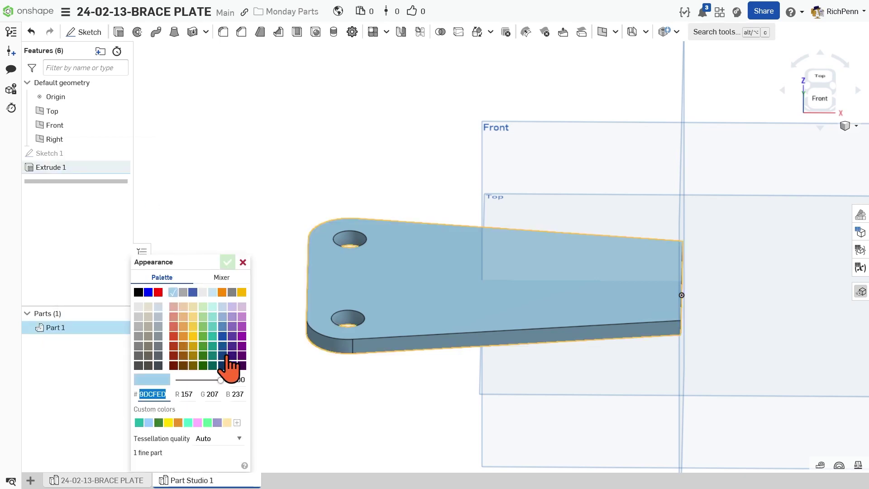
left_click(222, 317)
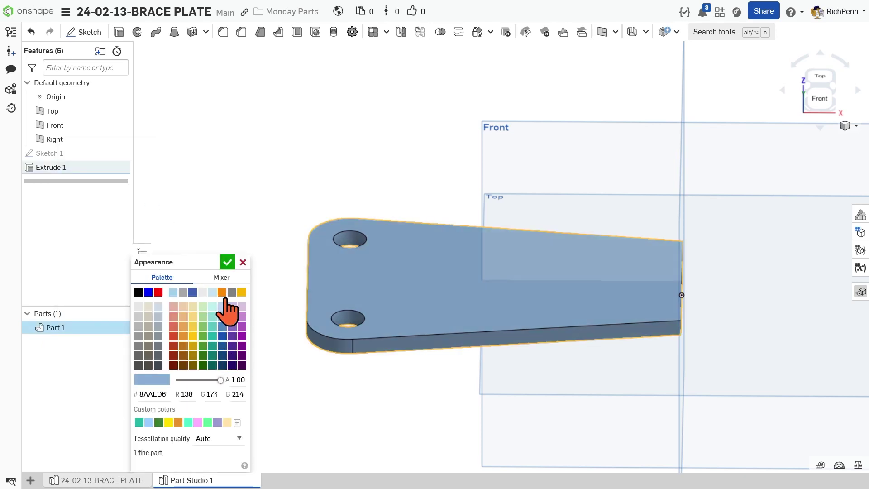
left_click(227, 263)
Start a sketch on the Front plane and project the plate's bottom face into it with the Use tool
middle_click_drag(501, 408, 466, 405)
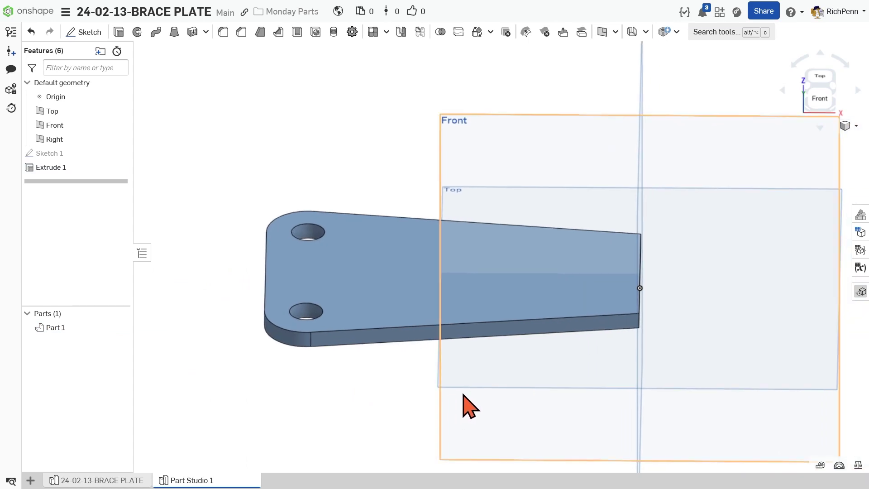
right_click_drag(475, 392, 473, 365)
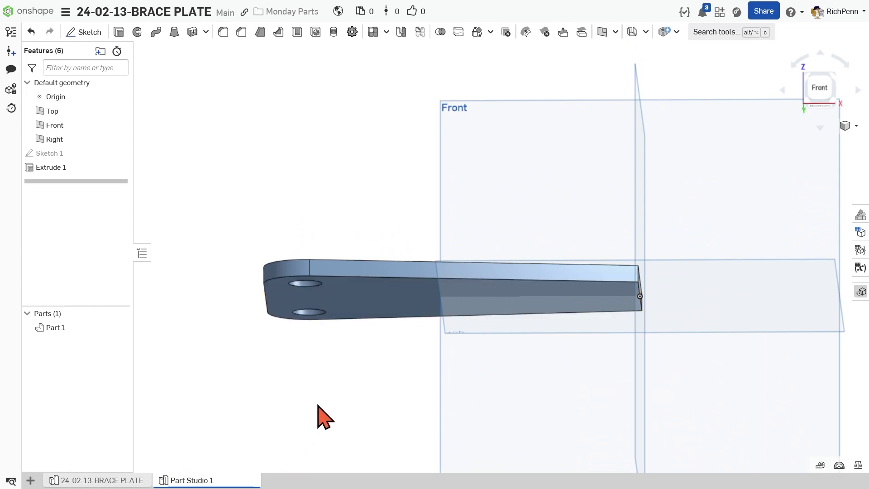
right_click_drag(322, 416, 325, 430)
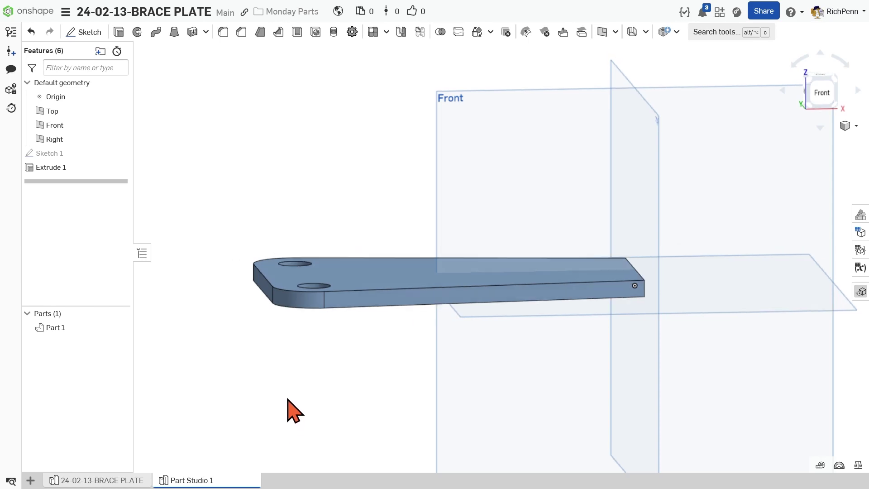
right_click_drag(287, 409, 292, 390)
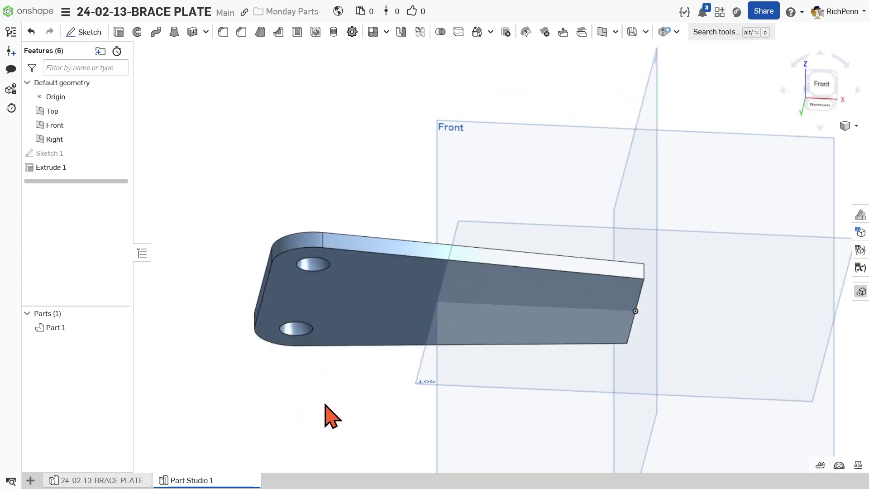
key("shift+1")
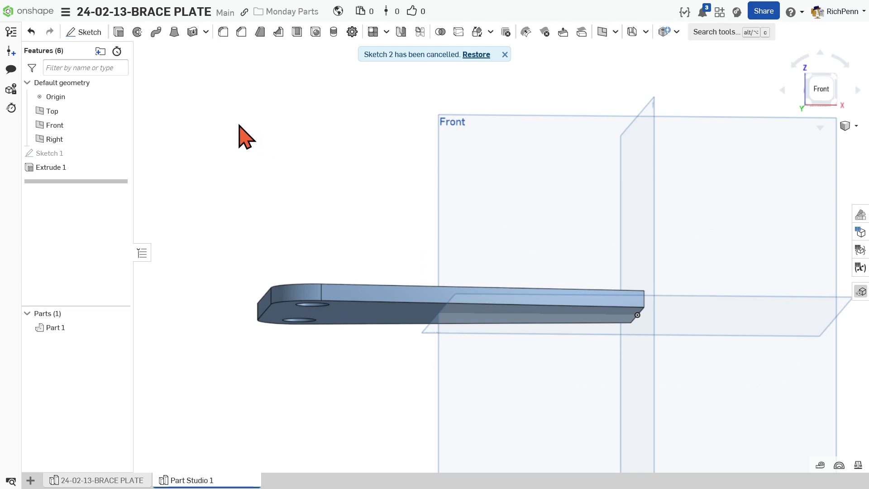
left_click(94, 34)
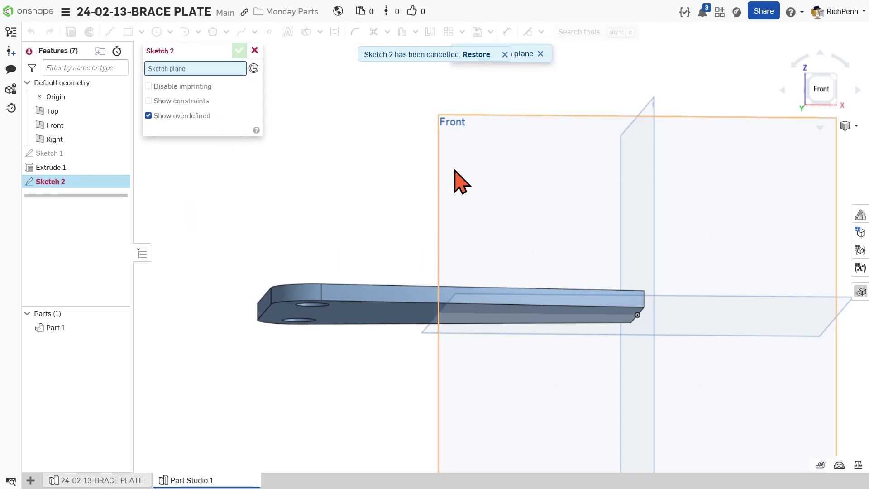
left_click(457, 158)
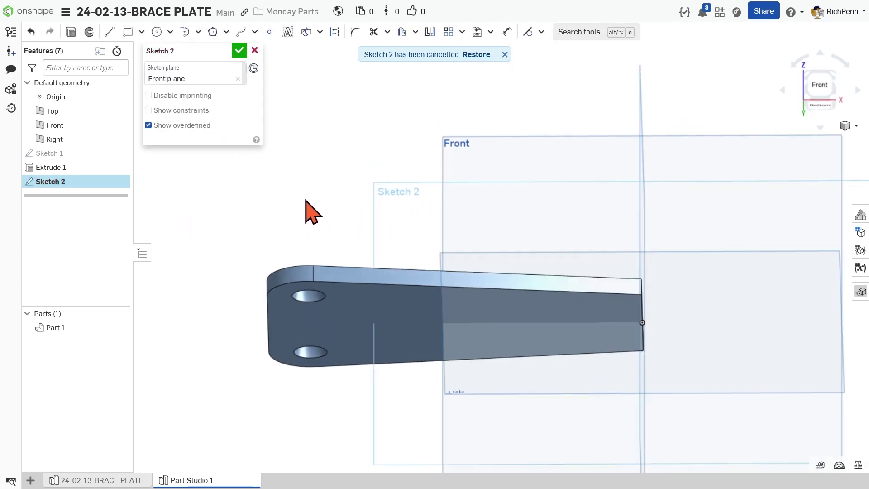
left_click(306, 33)
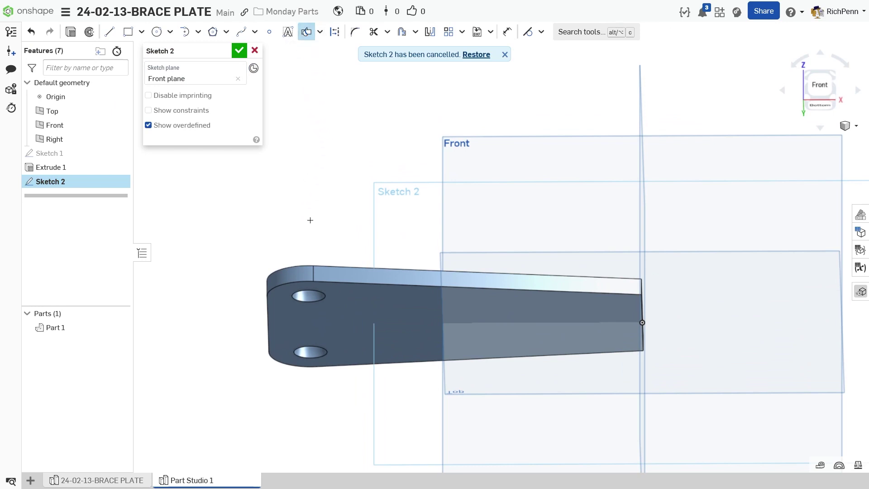
left_click(345, 327)
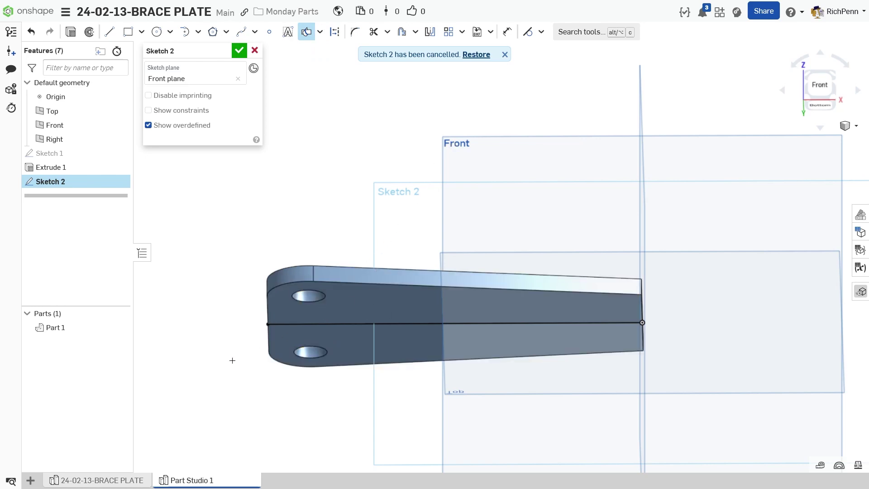
Facing the sketch plane, draw a horizontal construction line about 2 in long outward from the lower corner of the plate's rounded end
right_click_drag(241, 383, 249, 407)
key("n")
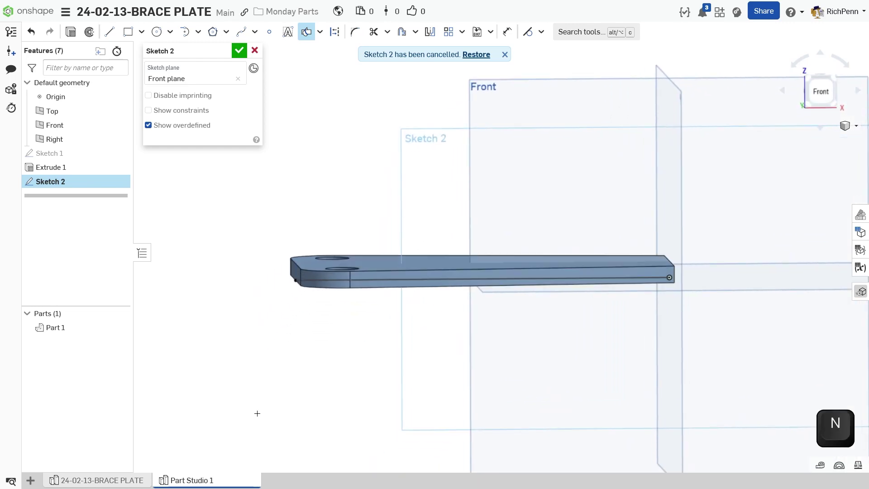
key("l")
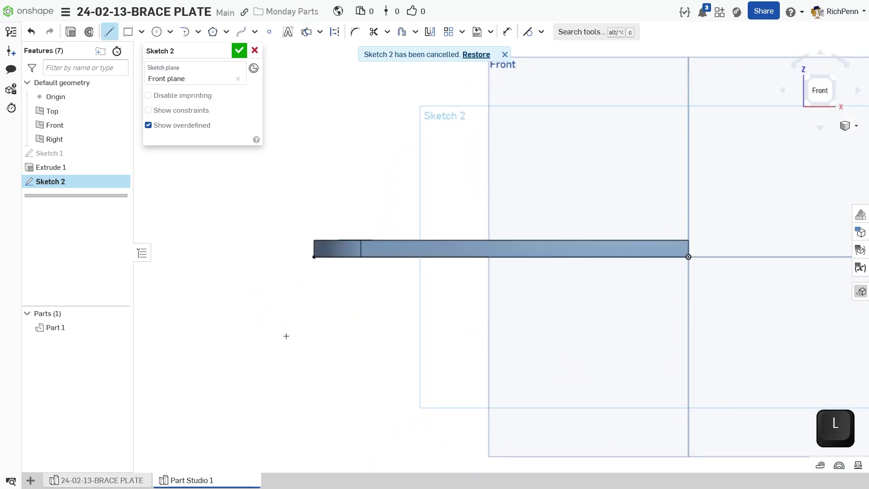
key("q")
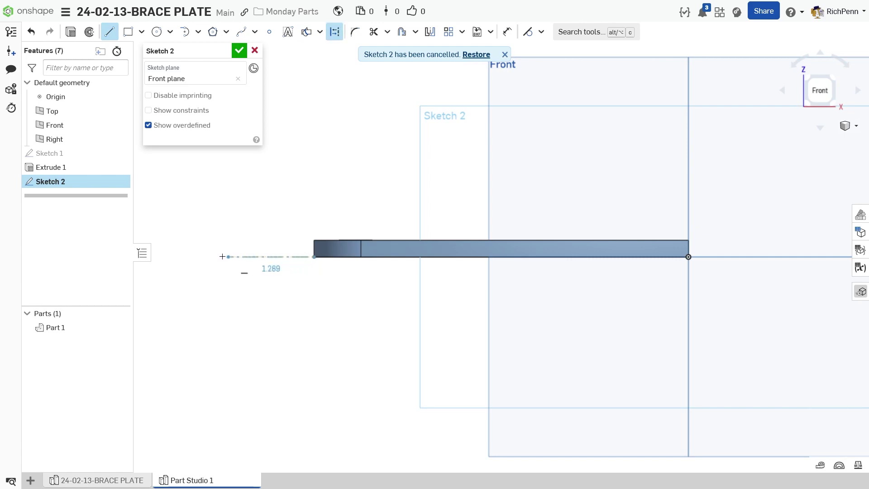
left_click(180, 258)
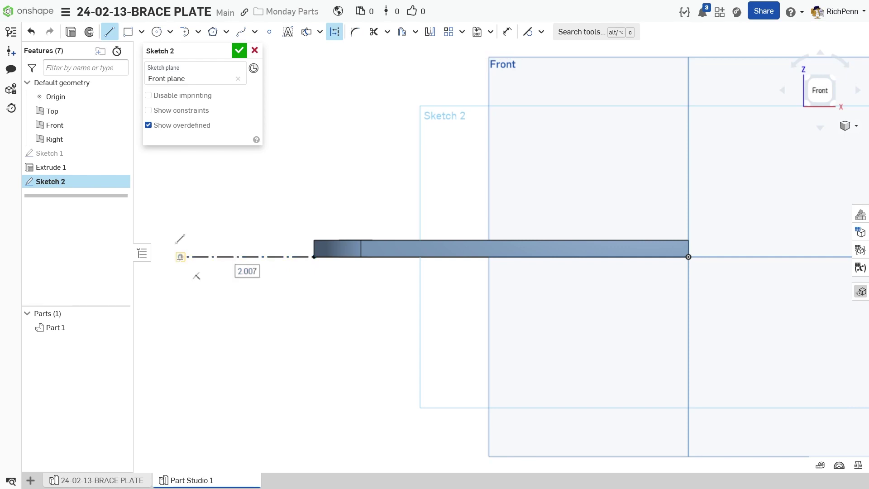
Set the length of the horizontal construction line to 2.875 in
type("2.8")
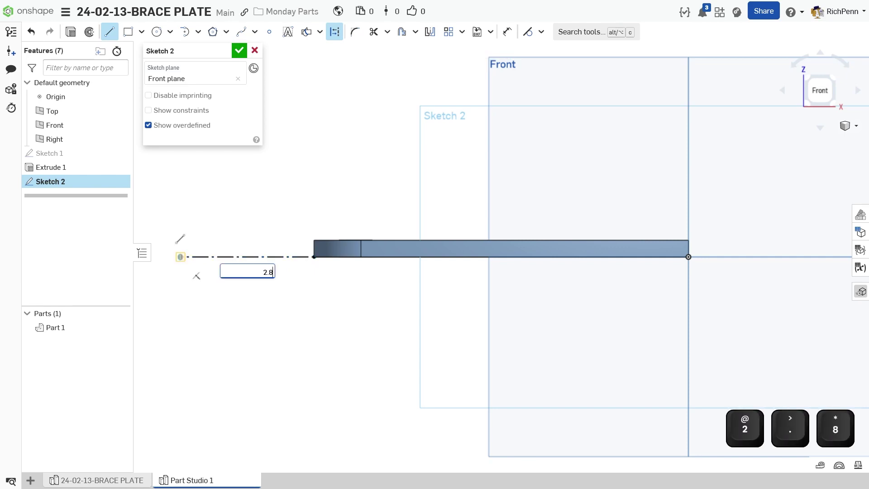
type("75")
key("Return")
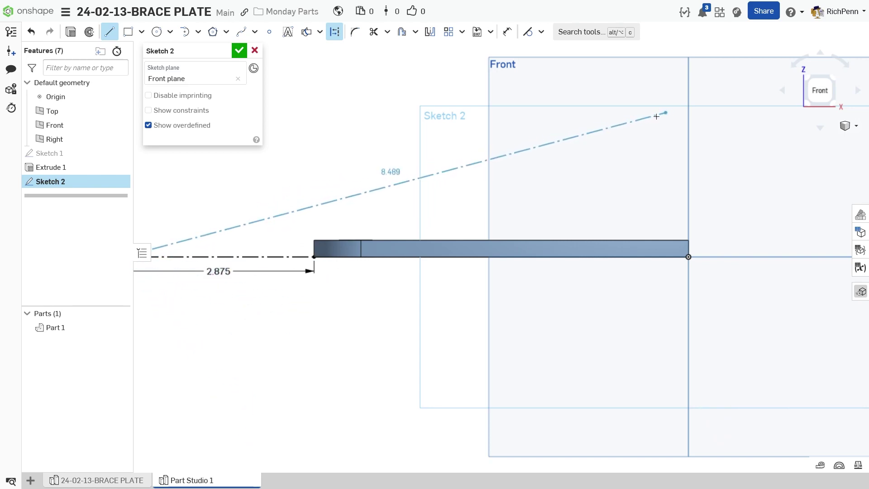
Draw a 4.25 in construction line from the horizontal line's outer end, rising at a slant back over the plate
left_click(362, 184)
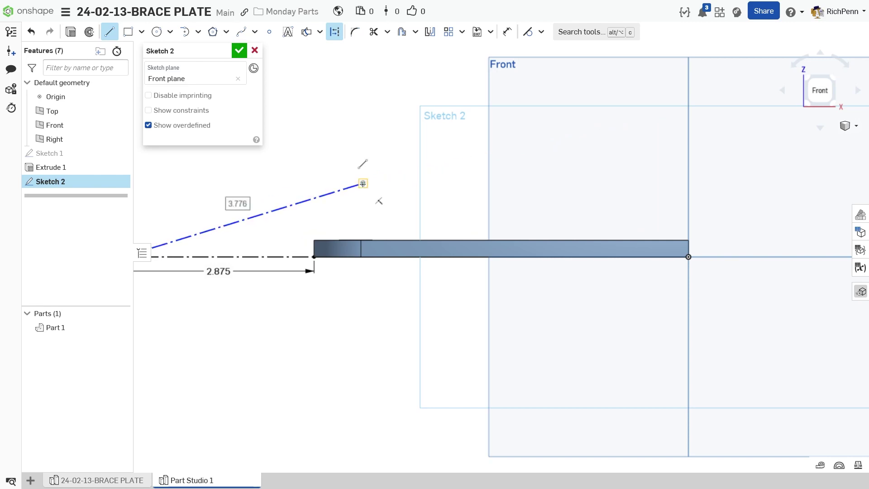
type("4.25")
key("Return")
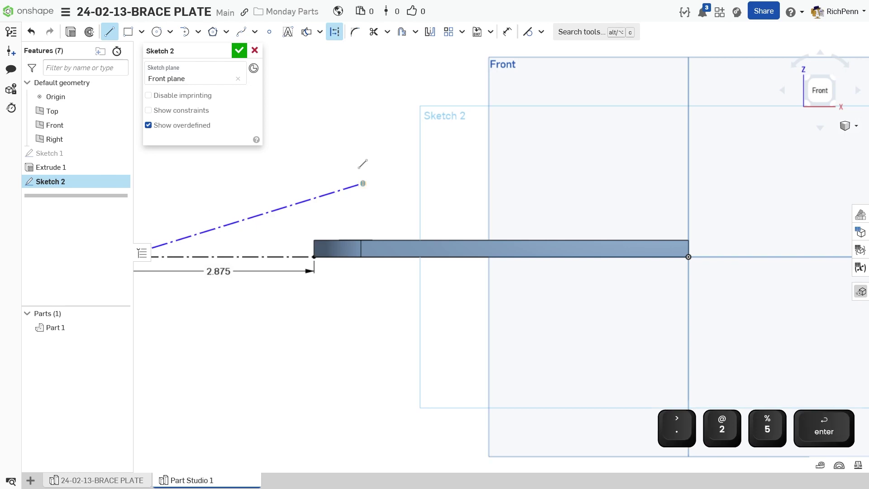
key("Escape")
Dimension the angle between the horizontal and slanted construction lines as 15°
mouse_move(349, 311)
middle_mouse_down()
mouse_move(416, 314)
mouse_move(392, 330)
middle_mouse_up()
key("d")
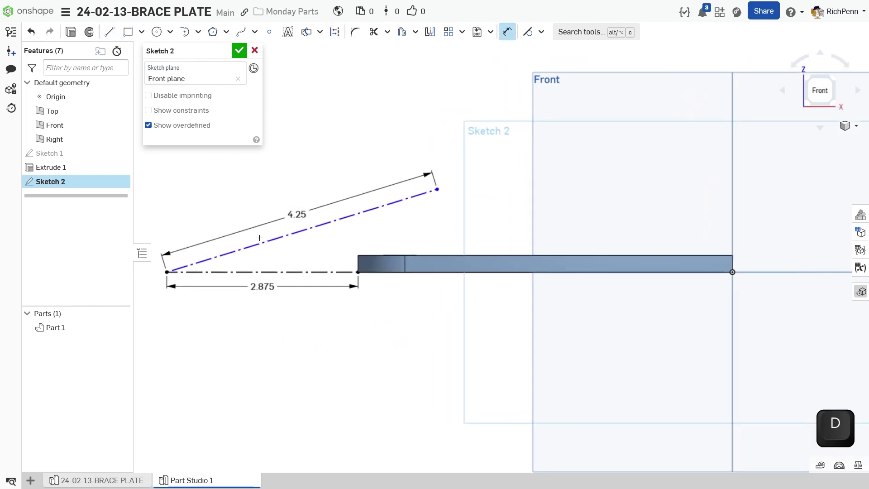
left_click(271, 240)
left_click(218, 271)
left_click(292, 257)
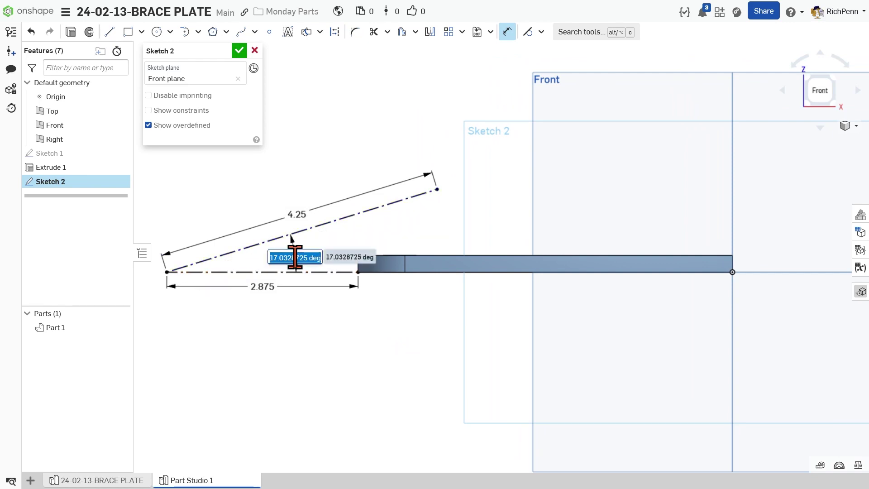
type("15")
key("Return")
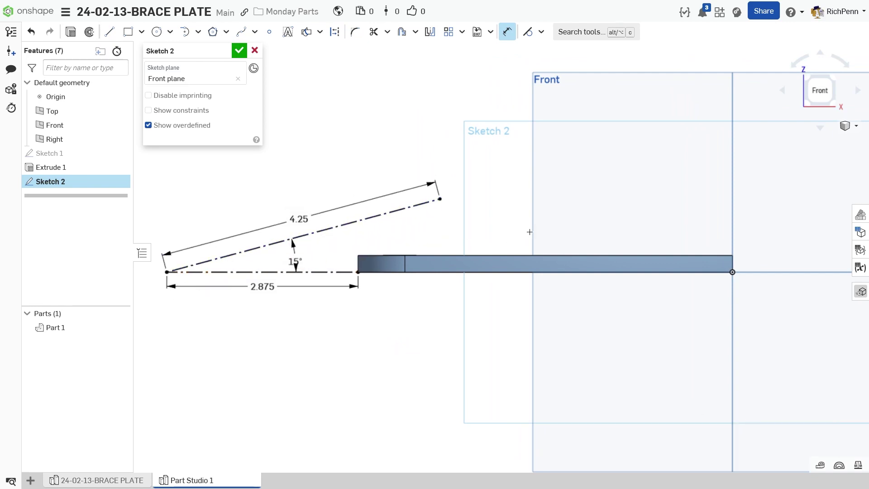
Extend the slanted line from its upper end with a collinear 1.625 in construction line and finish the sketch
key("l")
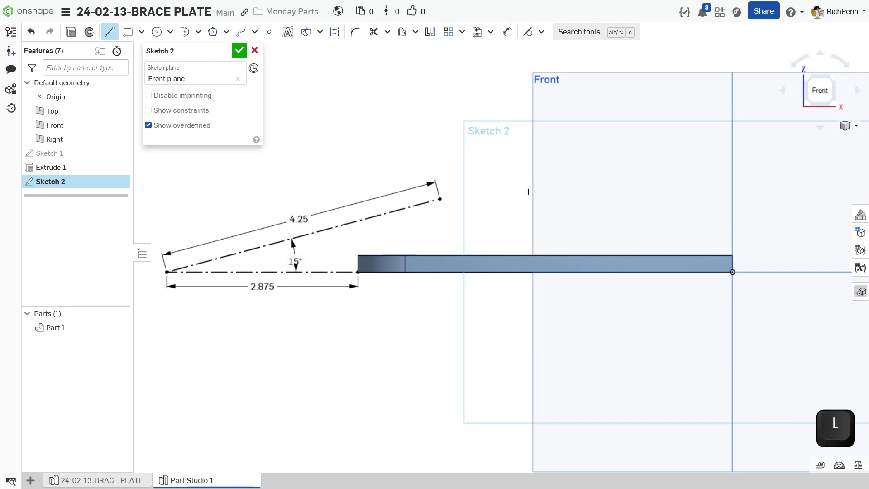
key("q")
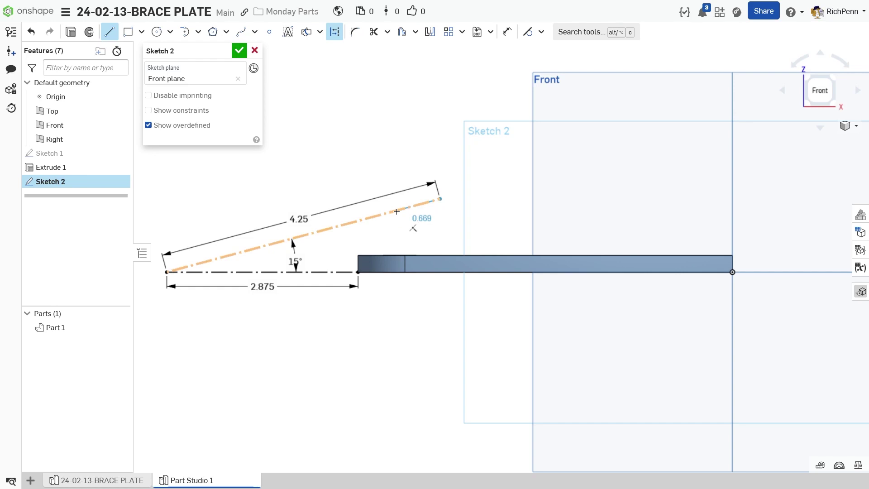
left_click(571, 163)
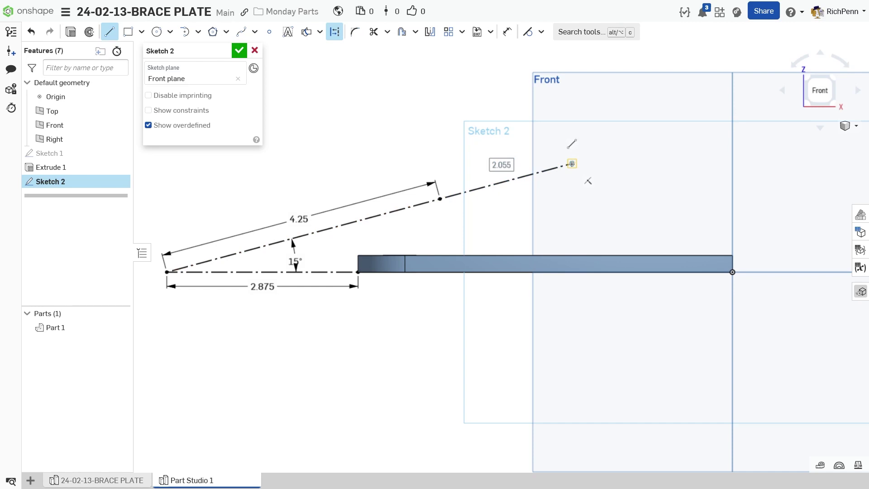
type("1.625")
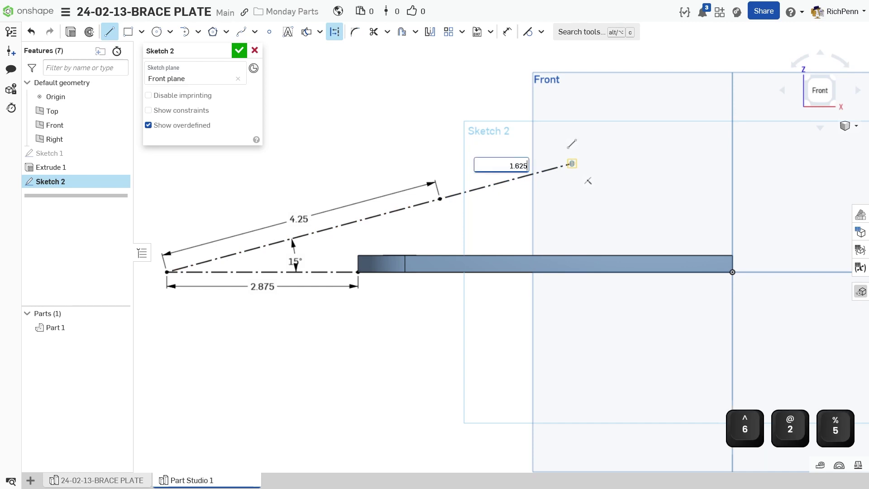
key("Return")
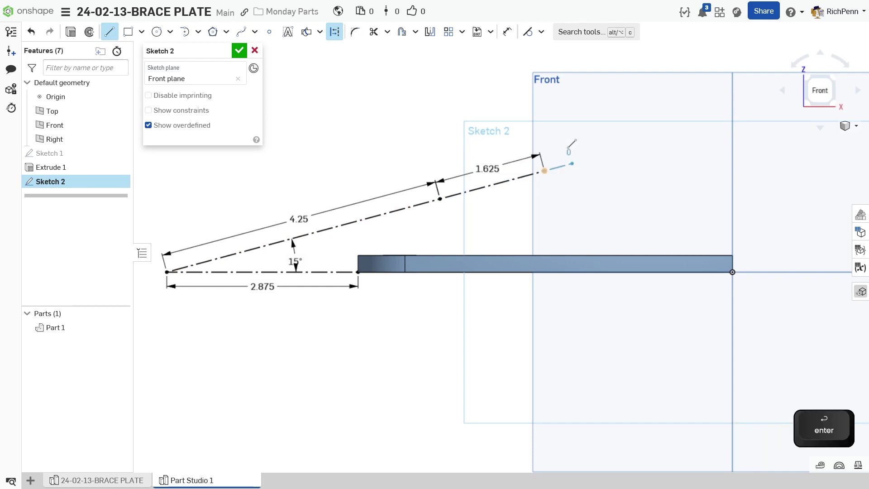
key("Escape")
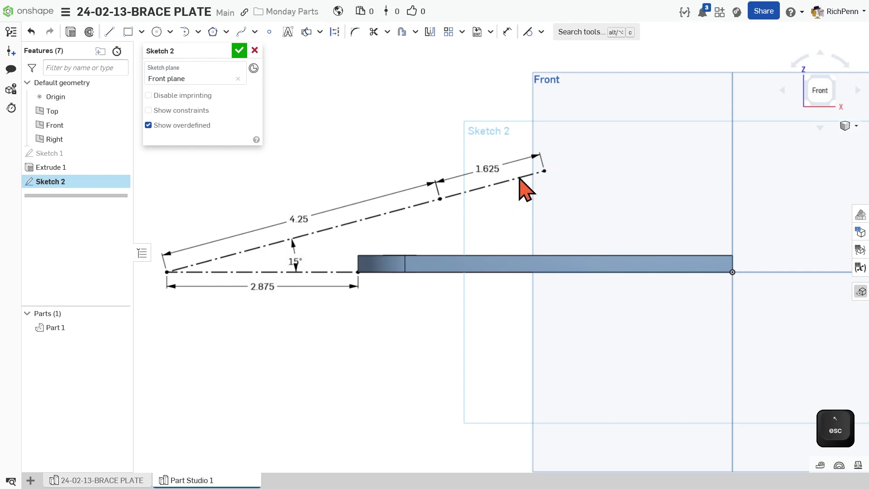
mouse_move(538, 385)
middle_mouse_down()
mouse_move(459, 423)
mouse_move(477, 411)
middle_mouse_up()
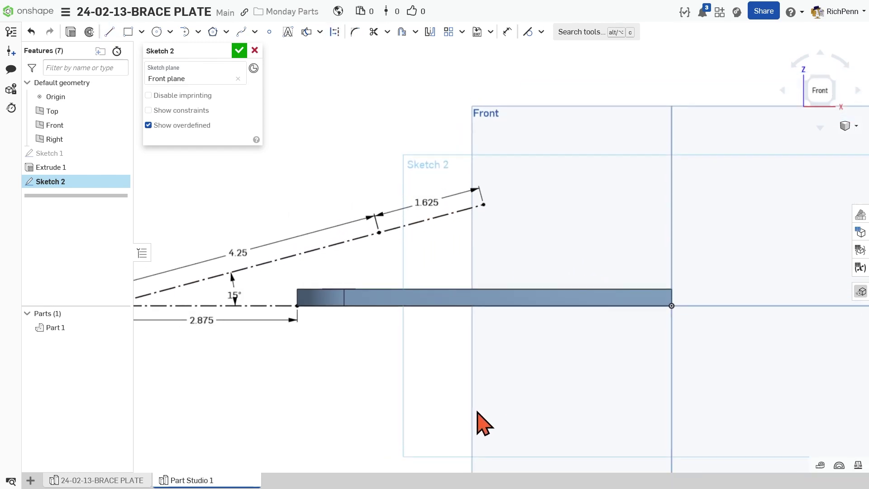
left_click(239, 50)
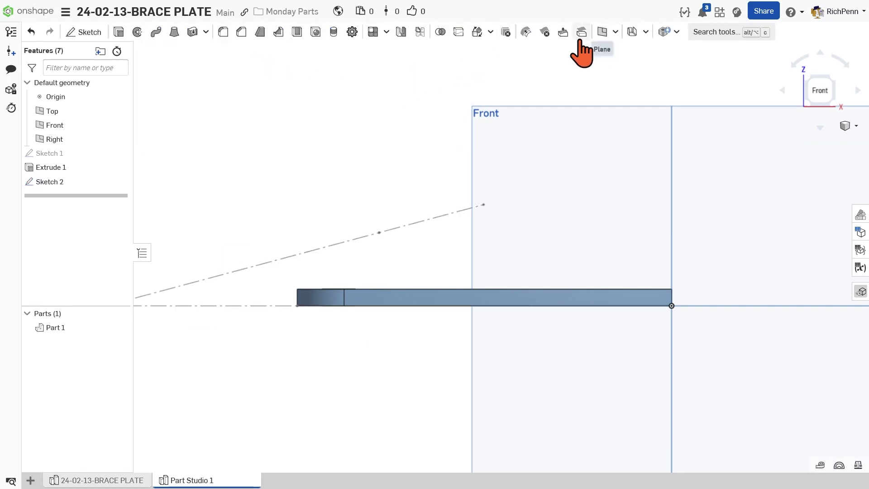
Create a Point normal plane named "short" perpendicular to the 4.25 in slanted line at its upper endpoint
left_click(358, 238)
left_click(379, 234)
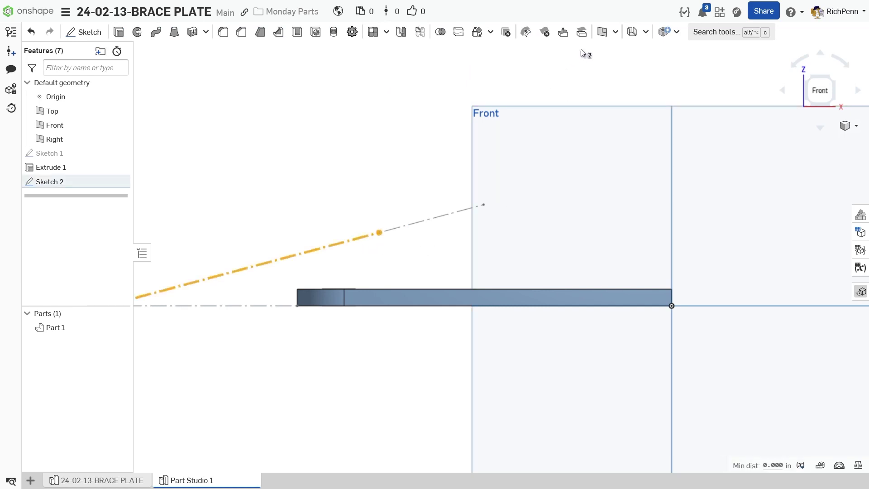
left_click(602, 33)
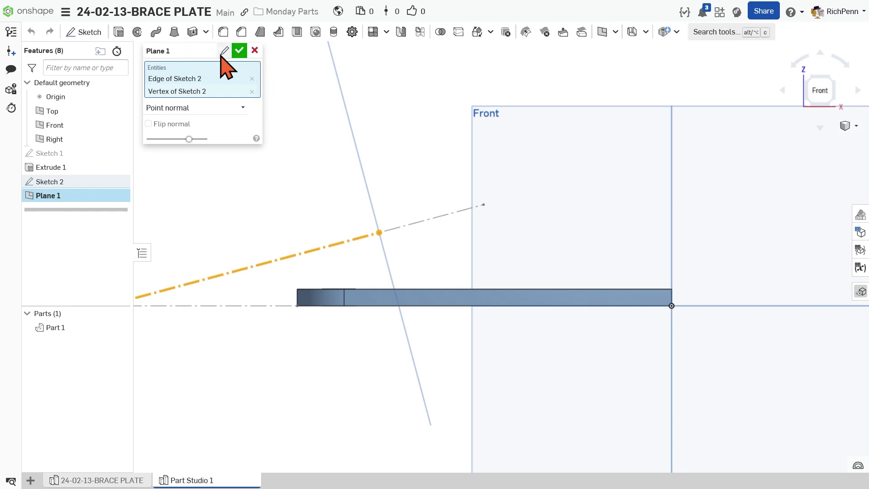
left_click(224, 50)
type("short")
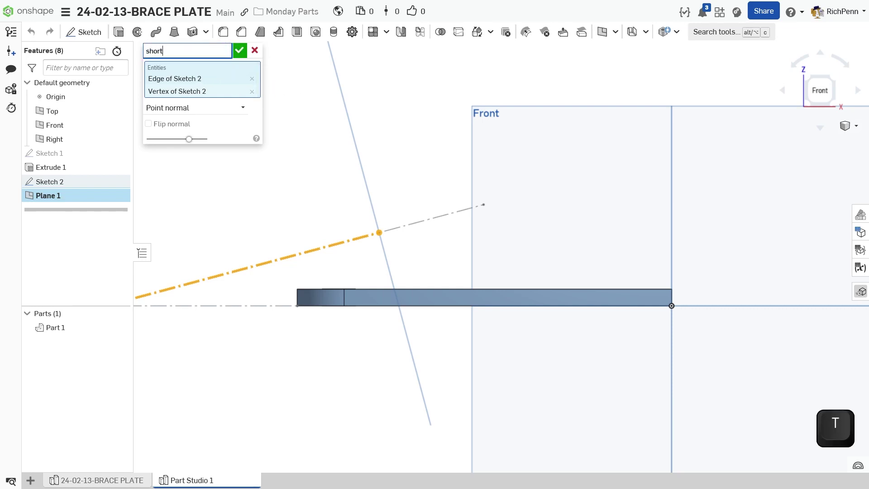
key("Return")
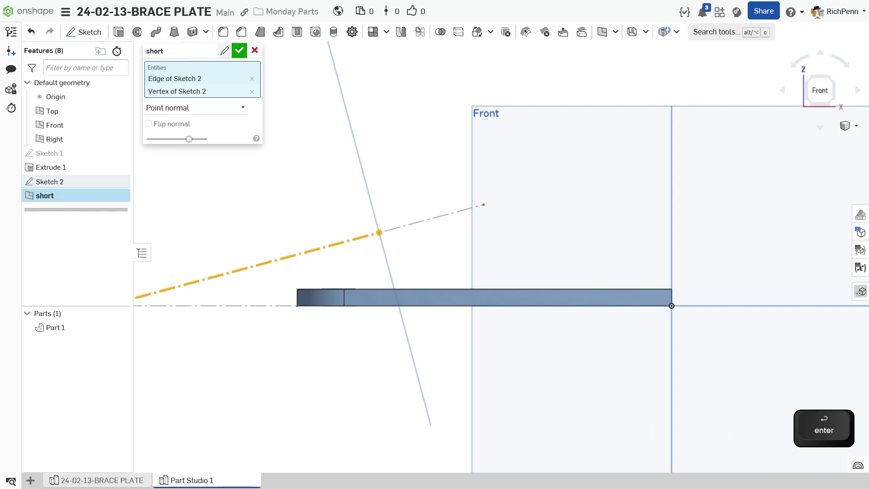
left_click(239, 50)
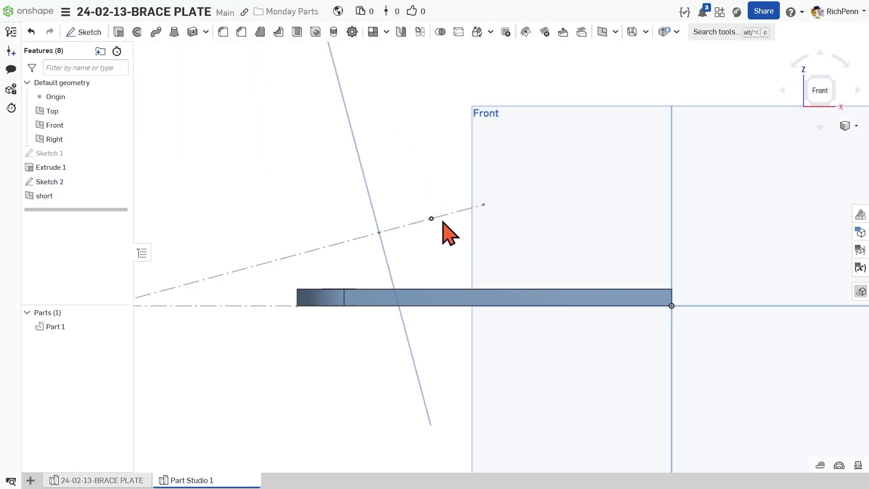
Create a Point normal plane named "tall" perpendicular to the 1.625 in slanted line at its upper endpoint
left_click(471, 210)
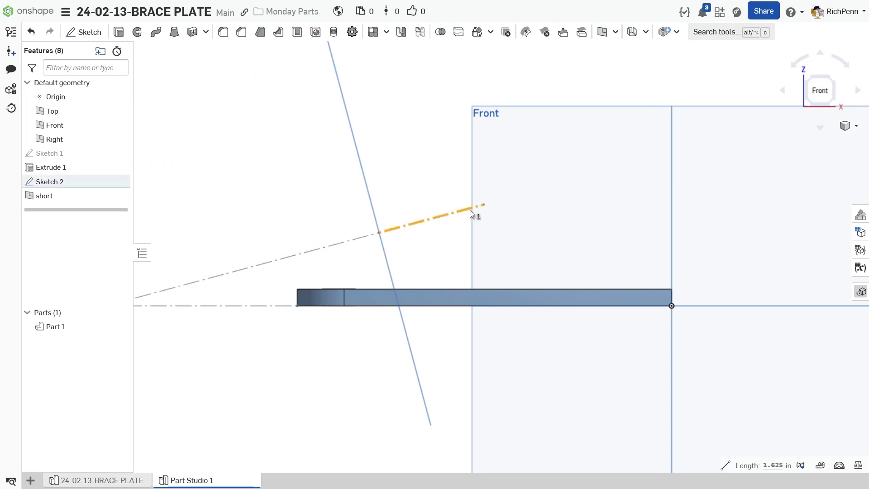
left_click(602, 31)
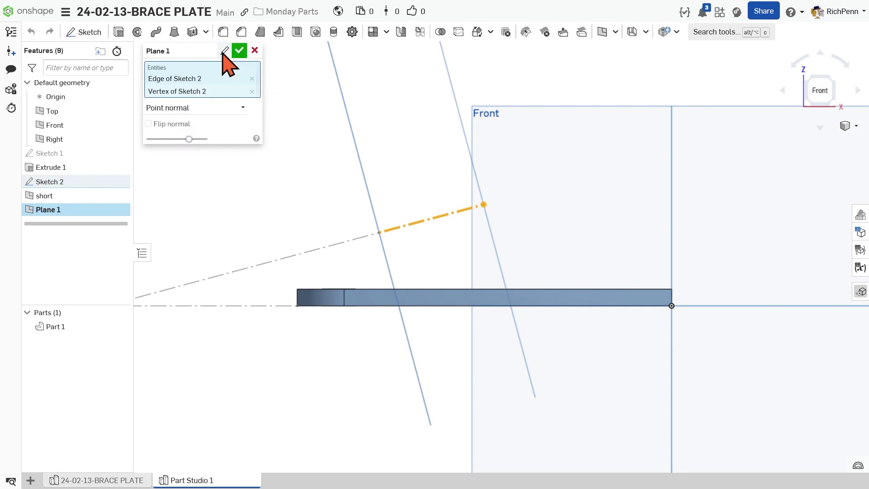
left_click(222, 50)
type("t")
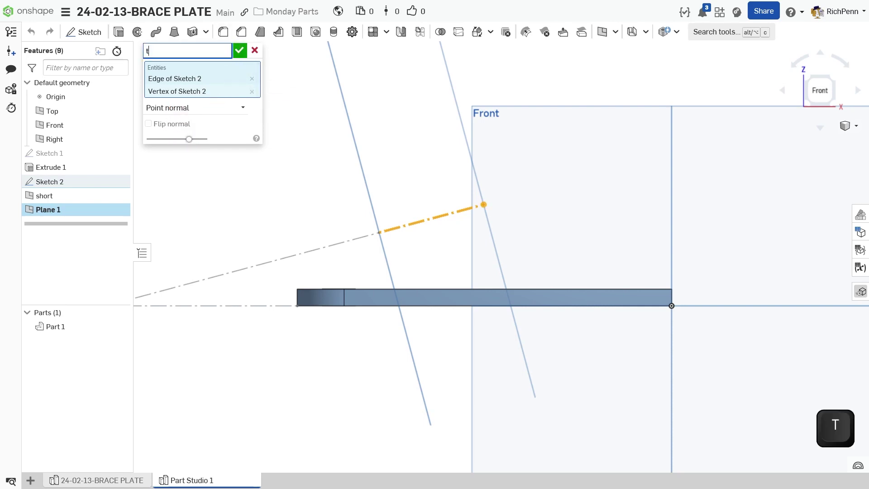
type("all")
key("Return")
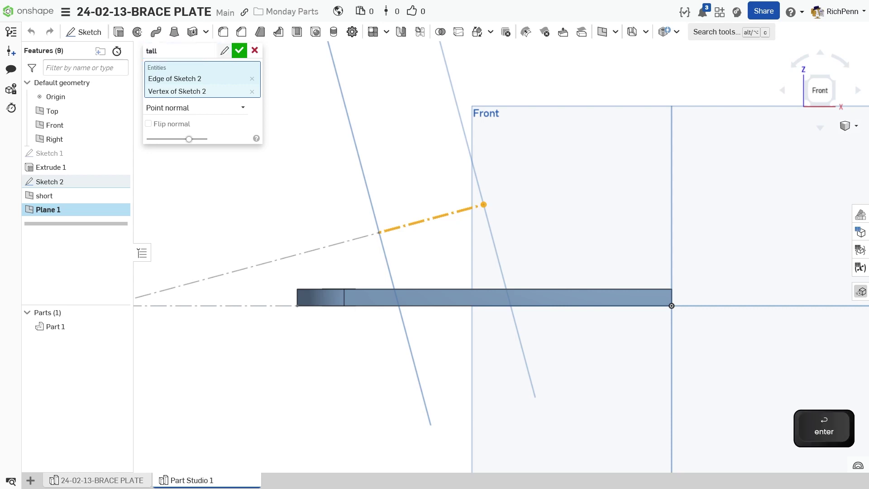
left_click(239, 50)
Hide the Top, Front and Right default planes and the tall plane, leaving only the short plane displayed
right_click_drag(340, 363, 321, 416)
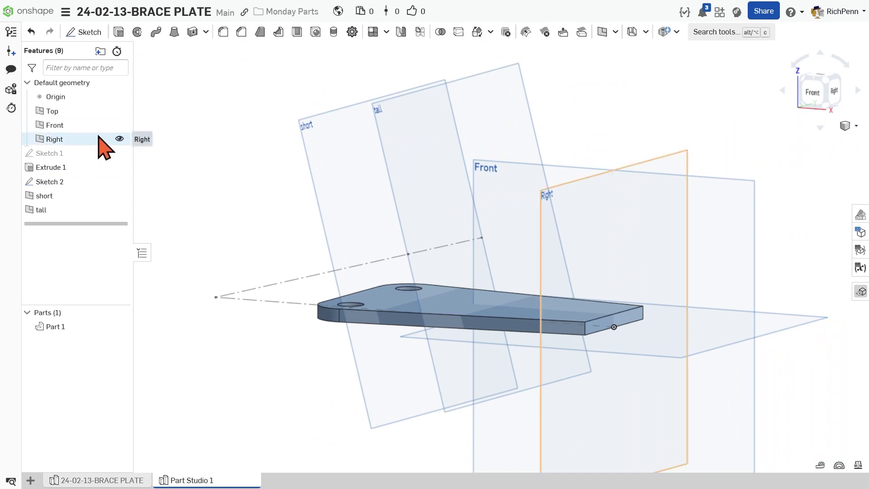
left_click(119, 111)
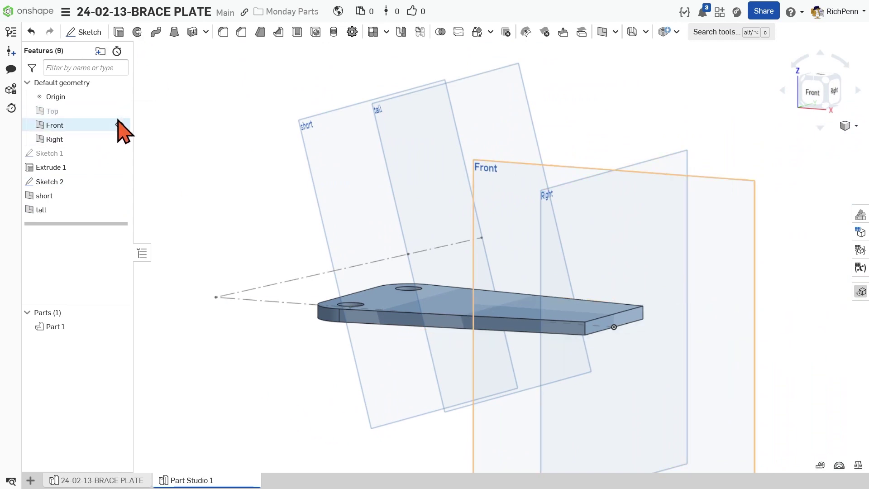
left_click(115, 125)
left_click(121, 139)
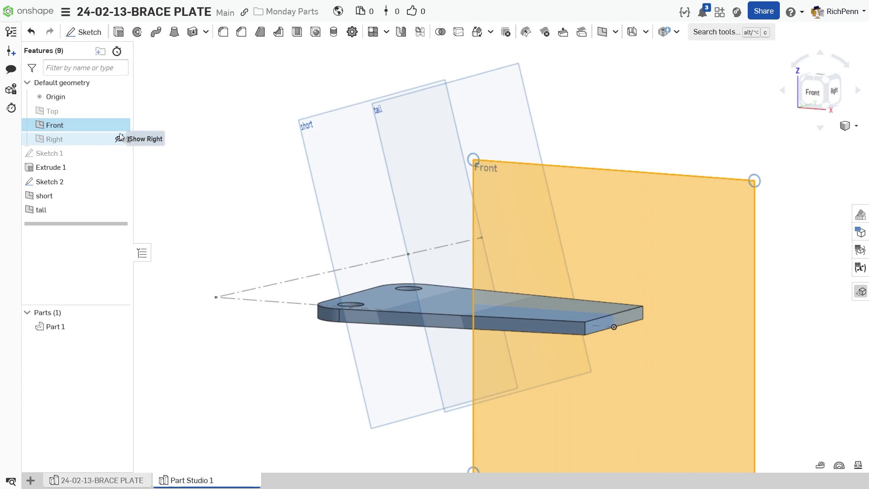
left_click(172, 100)
scroll(200, 141, "down", 2)
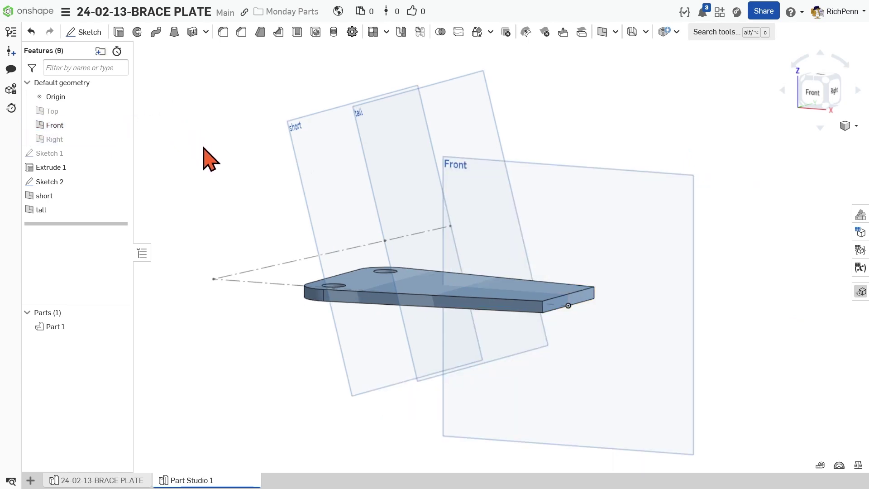
left_click(119, 125)
right_click_drag(171, 325, 159, 345)
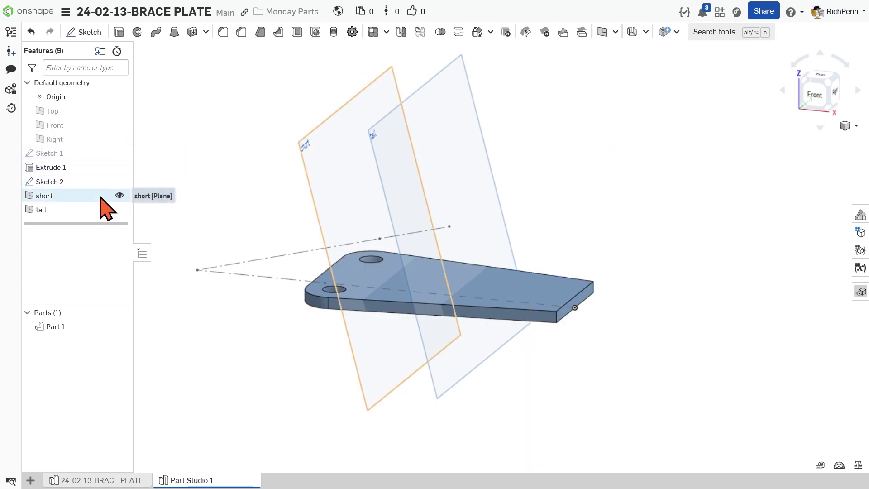
left_click(120, 209)
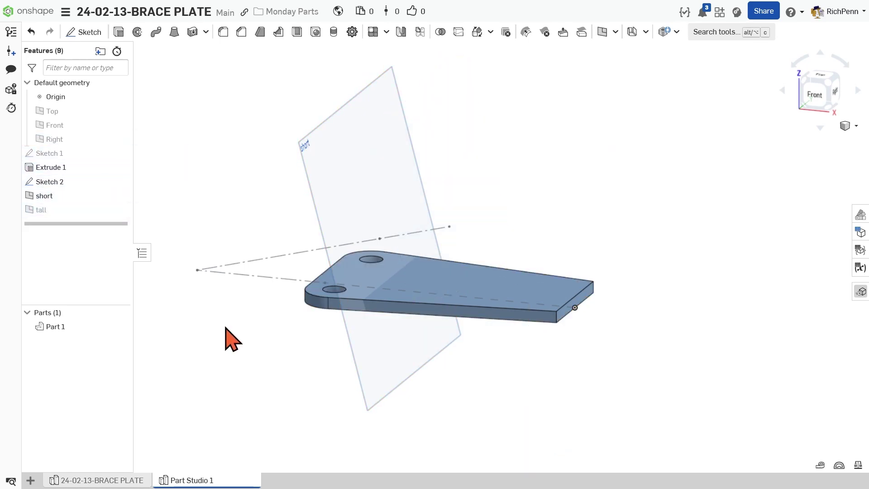
key("Down")
key("Down")
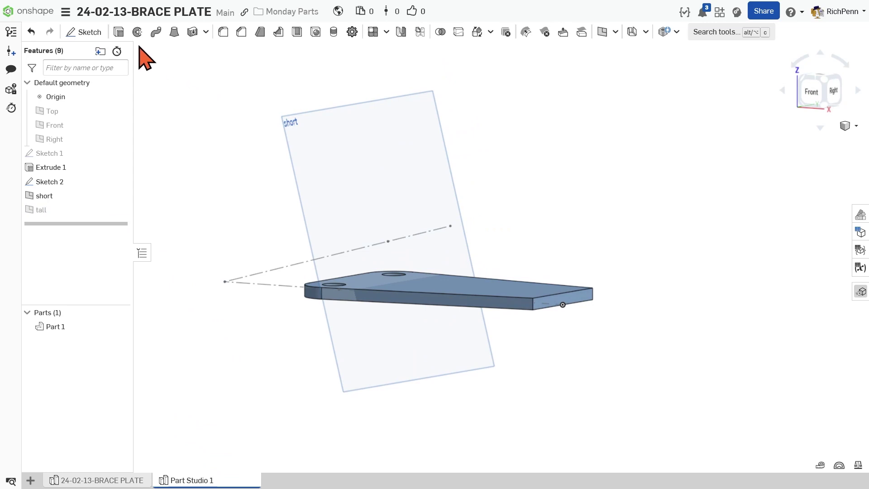
Start a sketch on the short plane and create the intersection line between that plane and the plate's top face
left_click(84, 32)
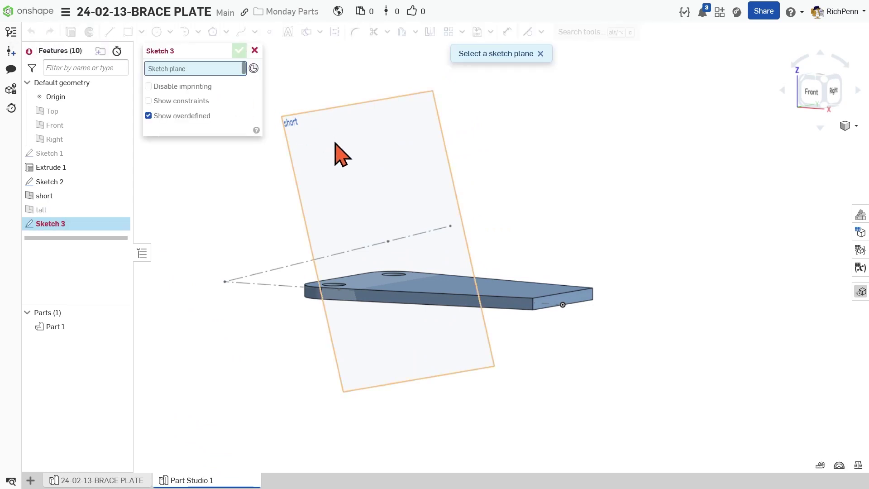
left_click(334, 151)
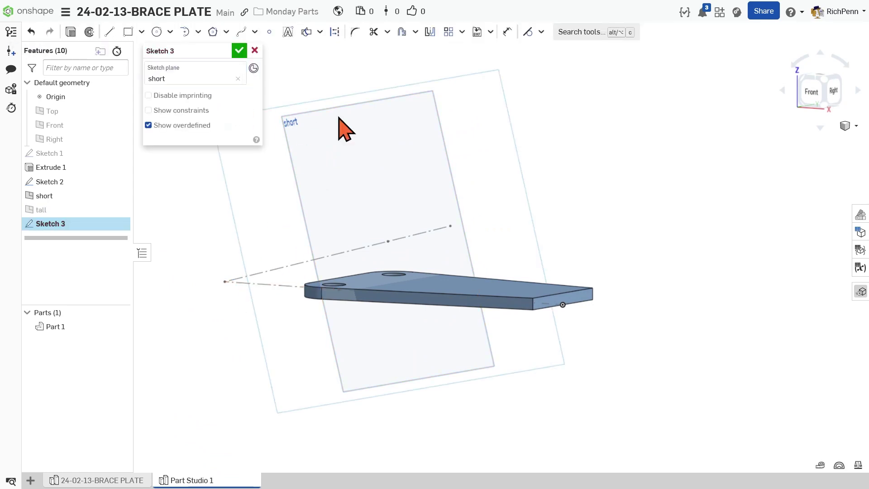
left_click(320, 33)
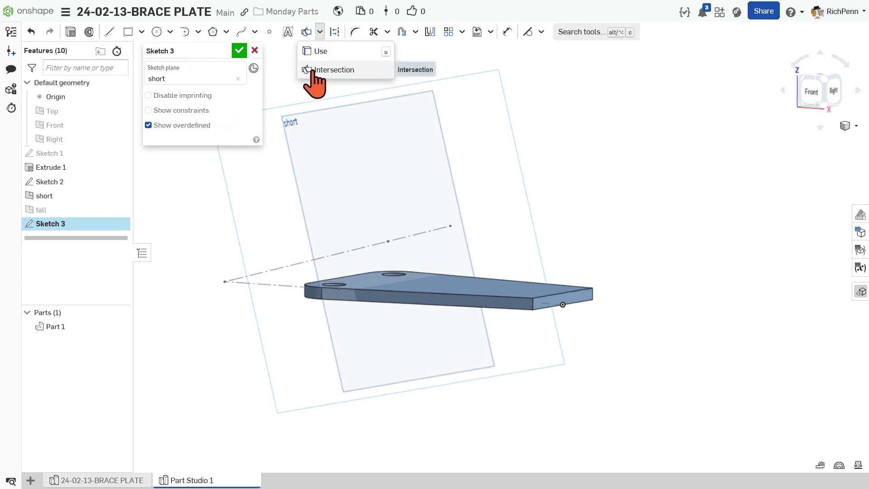
left_click(317, 51)
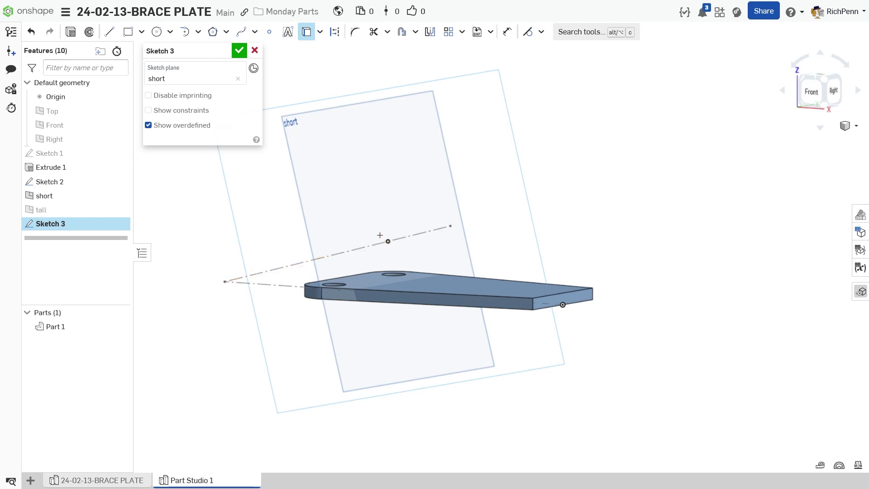
right_click_drag(311, 380, 271, 383)
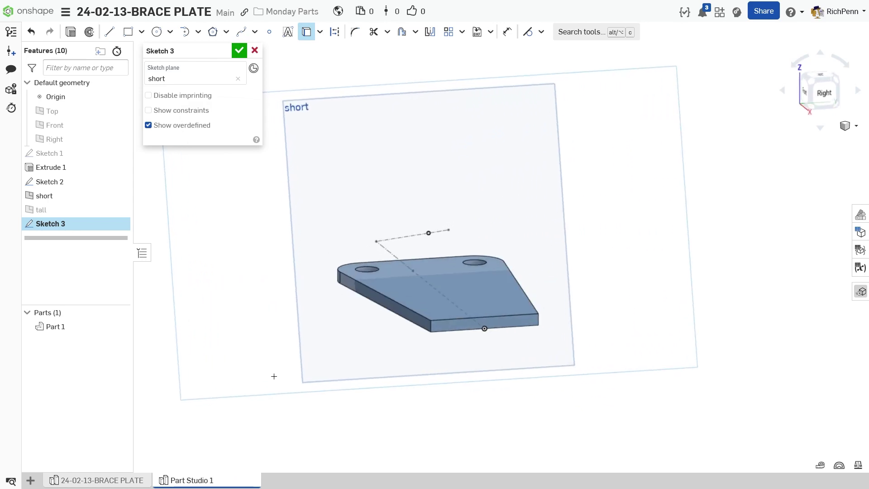
key("n")
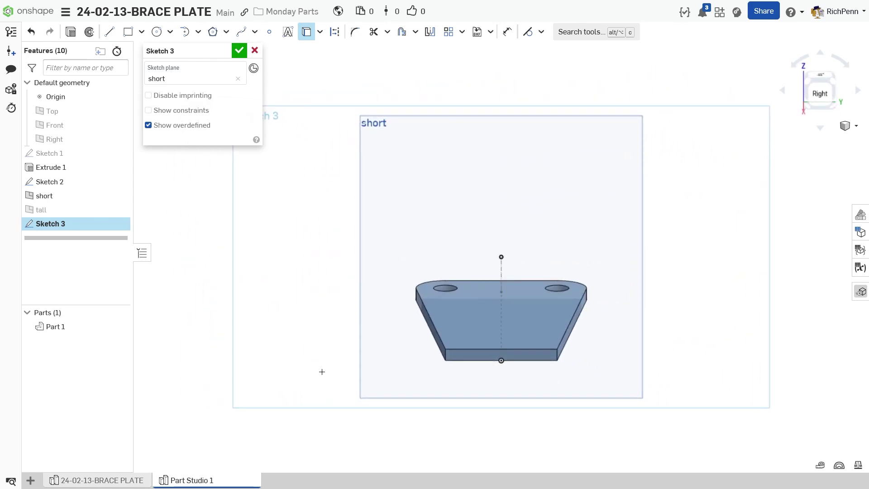
left_click(320, 31)
left_click(333, 68)
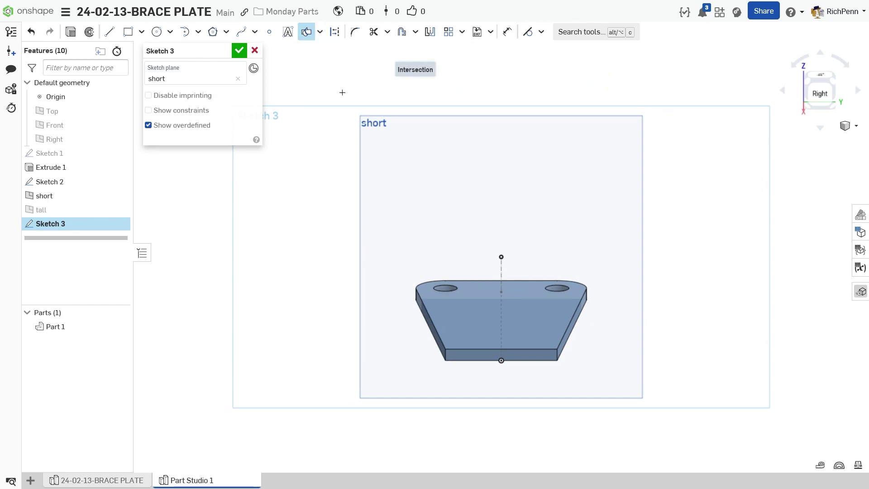
left_click(479, 323)
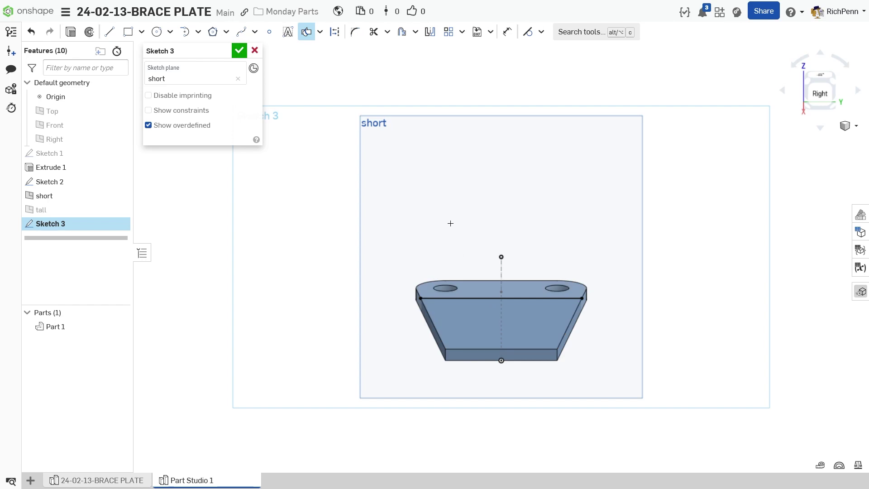
Draw a circle centred on the upper endpoint of the 4.25 in slanted line with a diameter of .5*2 in
scroll(450, 223, "up", 5)
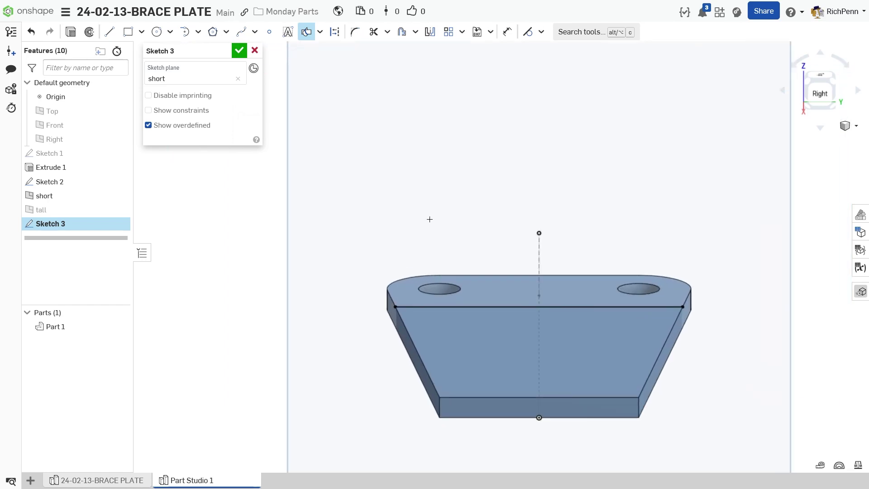
middle_click_drag(430, 219, 394, 191)
key("c")
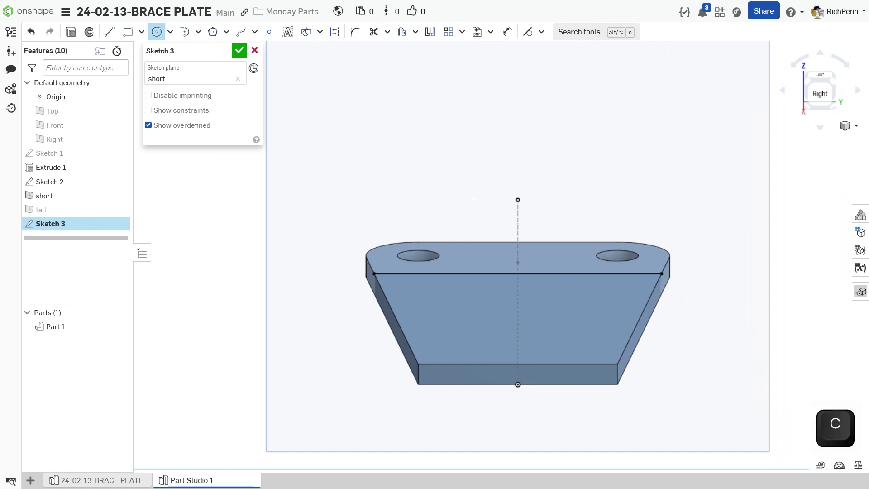
left_click(517, 200)
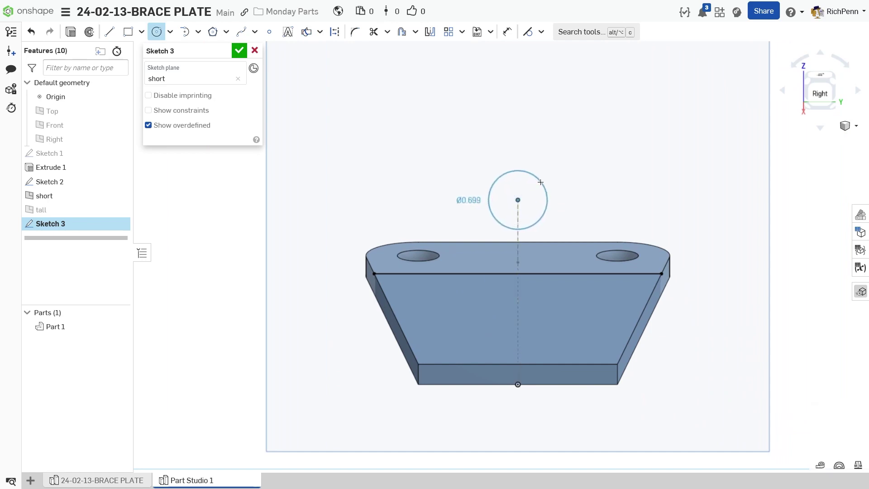
type(".5*2")
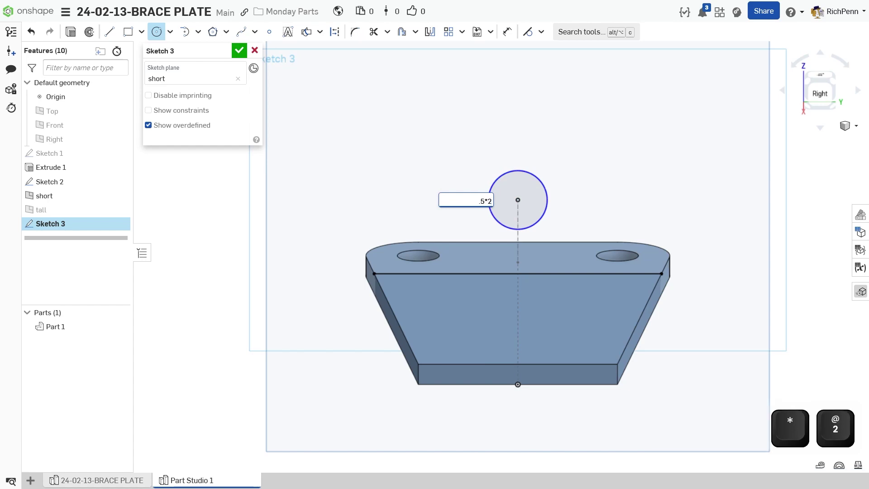
key("Return")
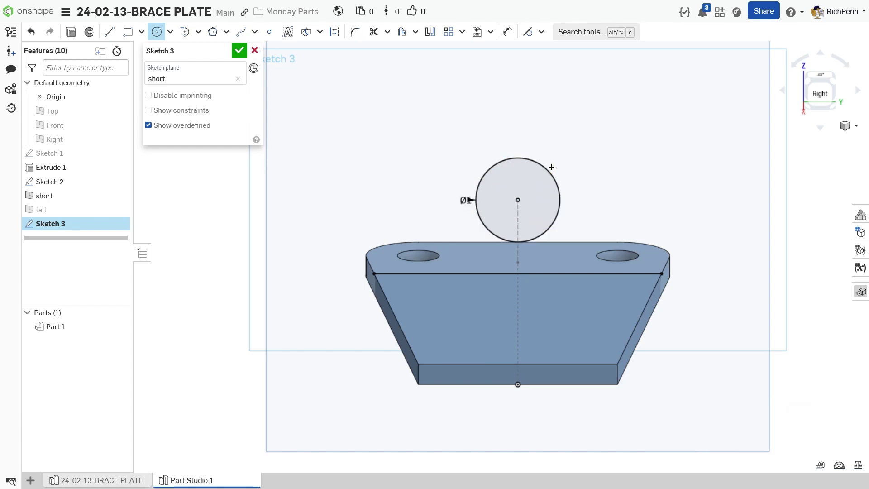
Draw two slanted lines, each about 0.8 in long, from opposite sides of the circle down to the intersection line on the plate
scroll(551, 167, "up", 1)
key("l")
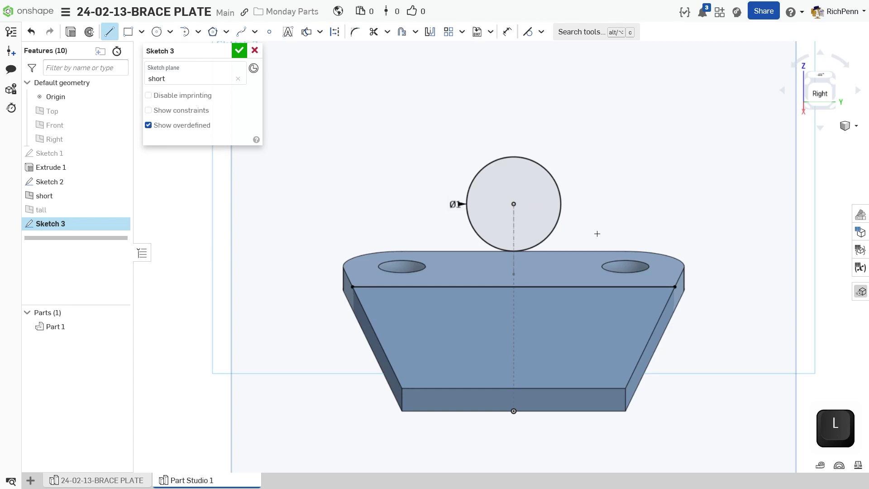
left_click(560, 213)
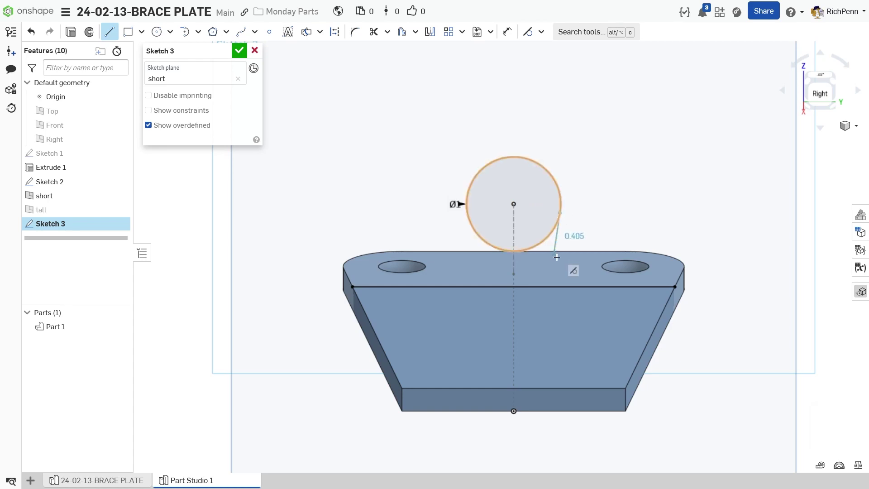
left_click(574, 285)
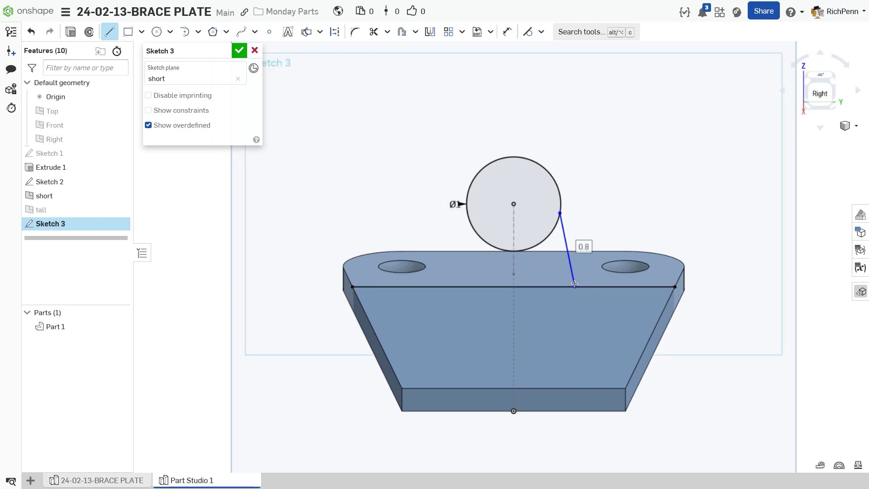
left_click(468, 212)
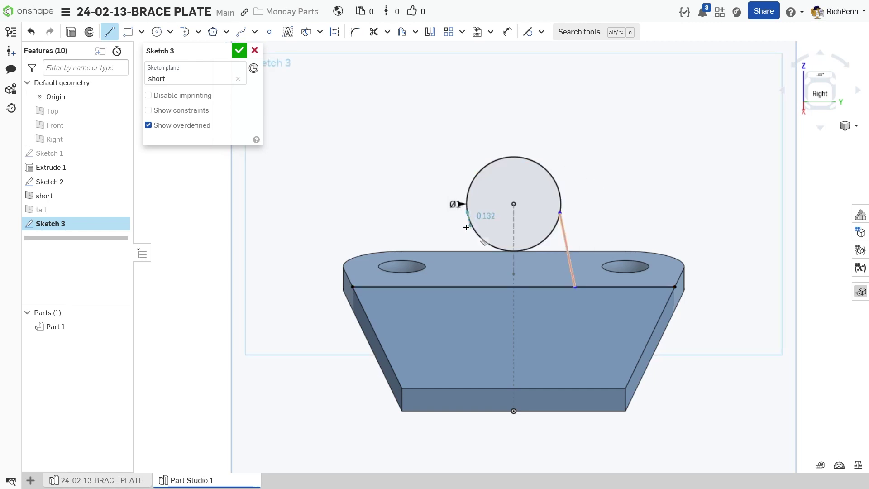
left_click(444, 287)
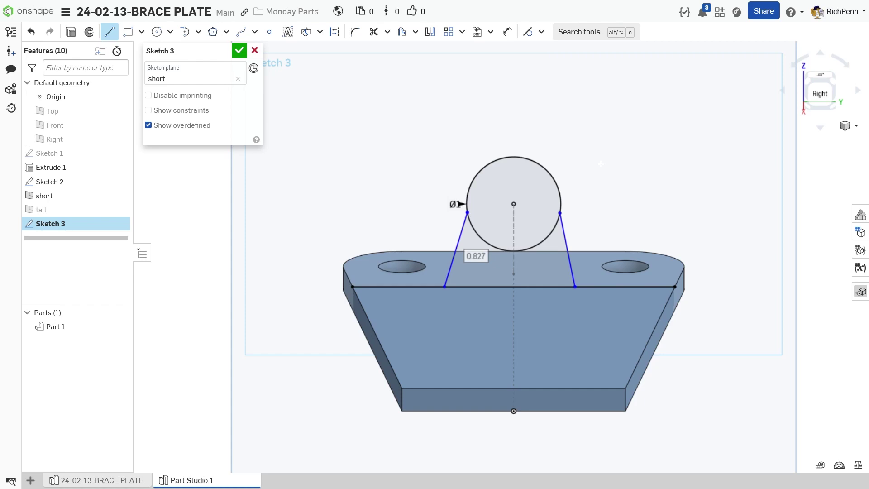
Make both slanted side lines tangent to the circle and equal in length
key("t")
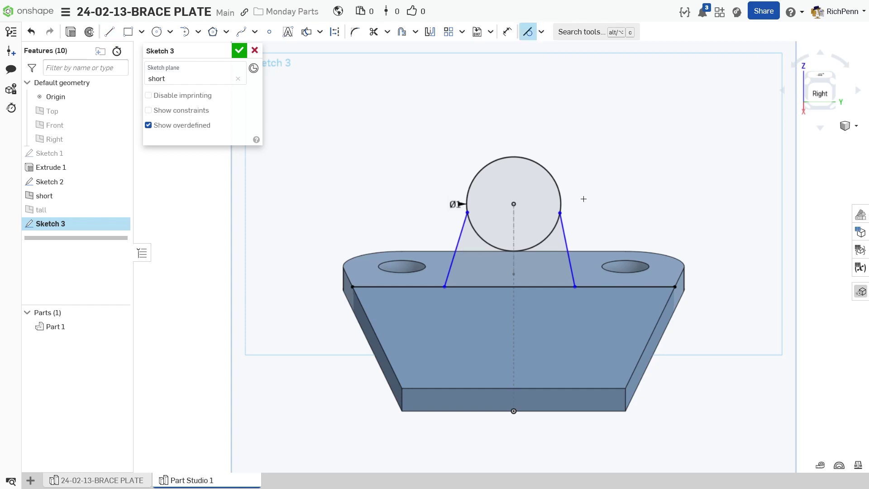
left_click(568, 225)
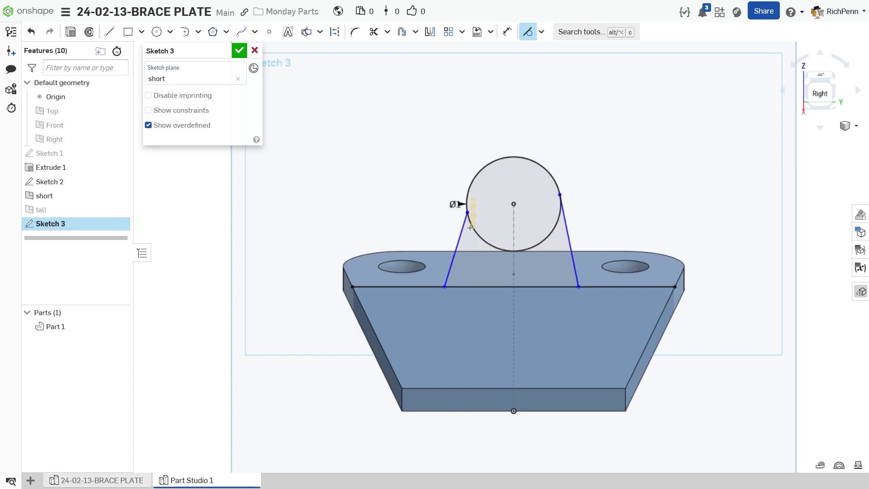
left_click(452, 229)
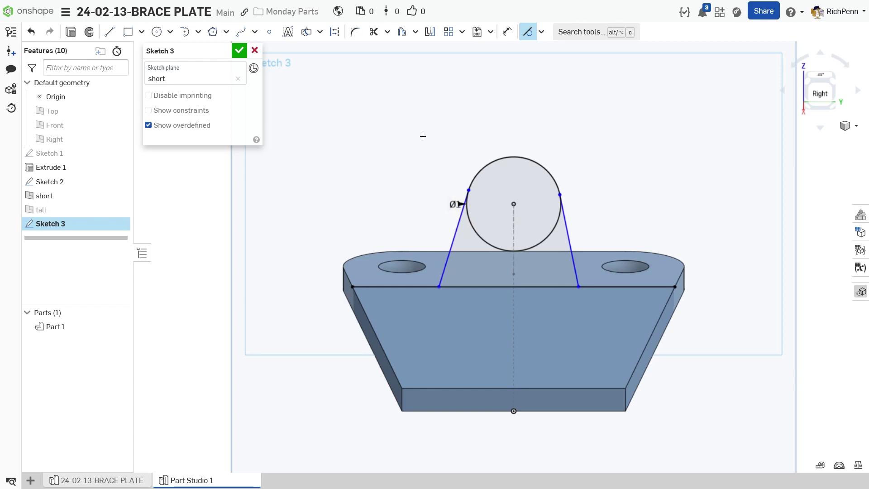
key("e")
left_click(452, 240)
left_click(569, 240)
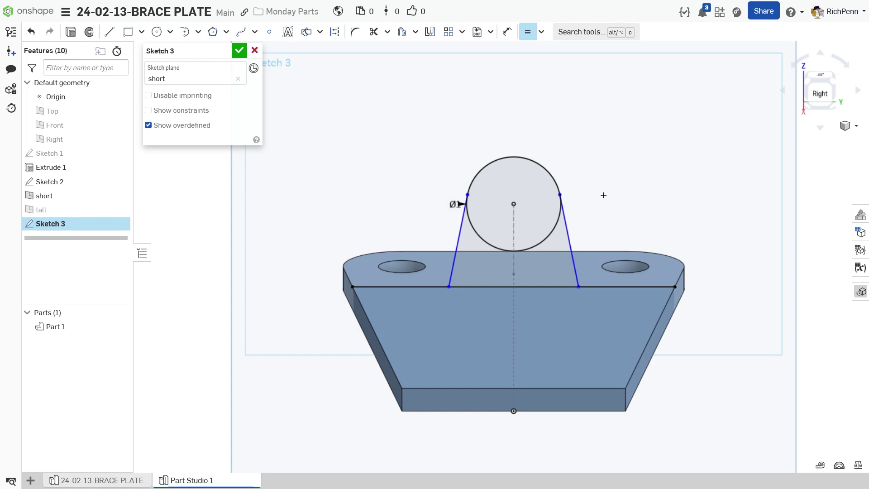
Dimension the distance between the lower endpoints of the two side lines as 1.5 in
key("d")
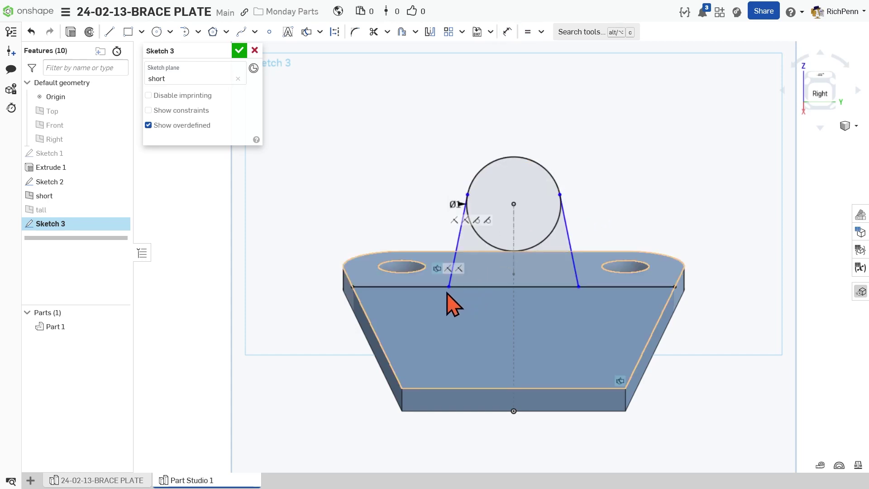
key("d")
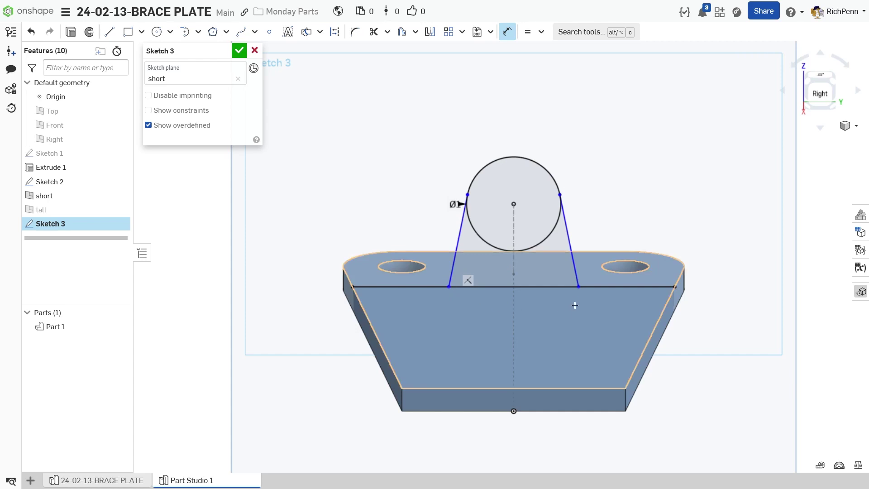
left_click(579, 288)
left_click(521, 314)
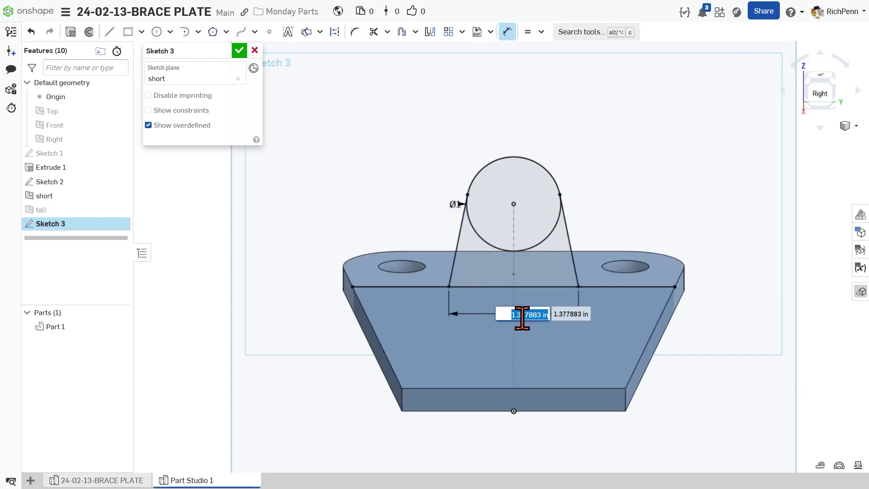
type("1.5")
key("Return")
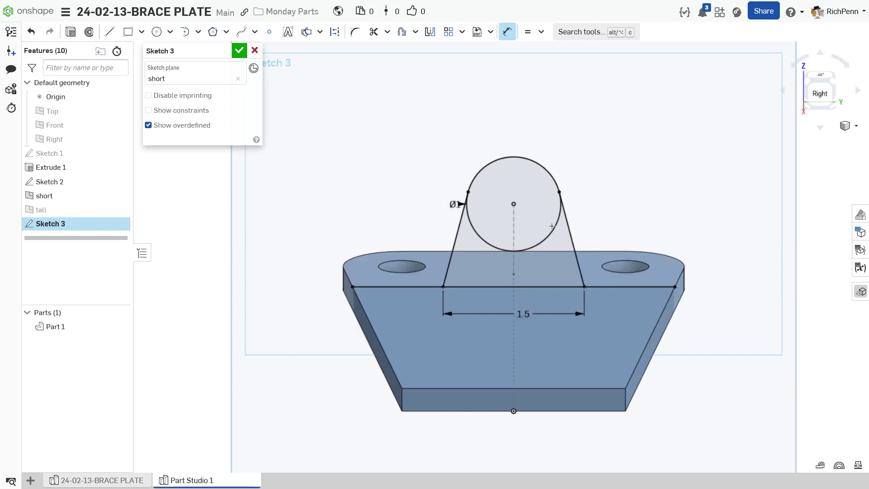
Trim away the lower arc of the circle between the two side lines and finish the sketch
key("m")
left_click_drag(543, 224, 548, 239)
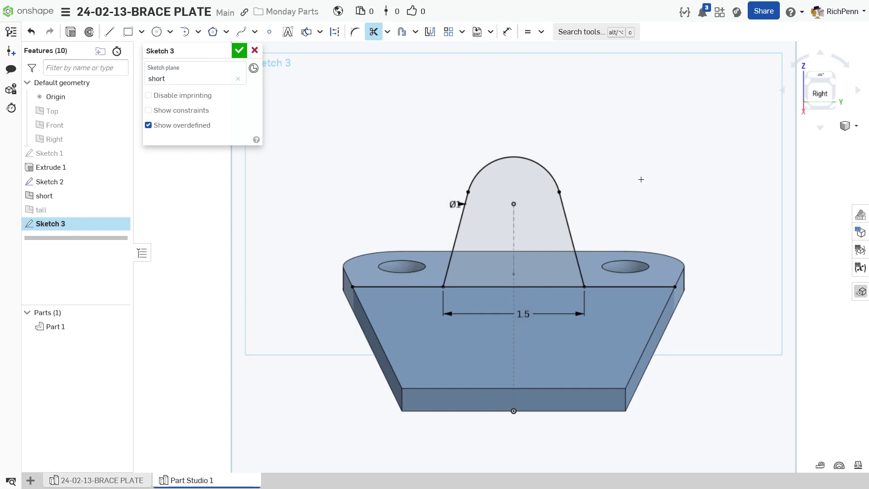
scroll(641, 179, "up", 1)
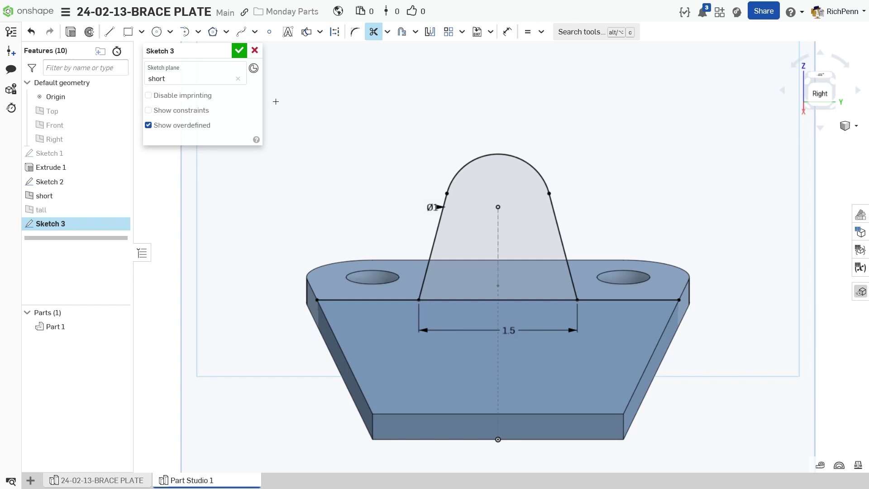
left_click(239, 51)
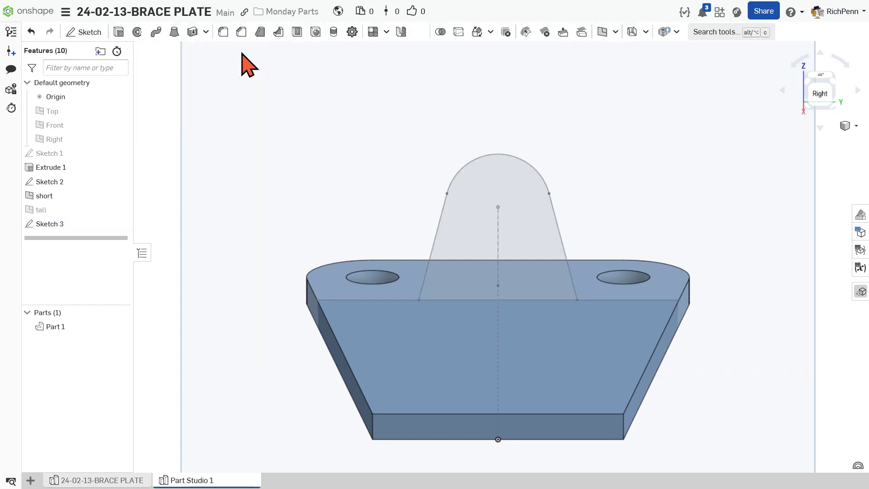
Show the tall plane, hide the short plane, and select the tall plane
right_click_drag(331, 190, 629, 217)
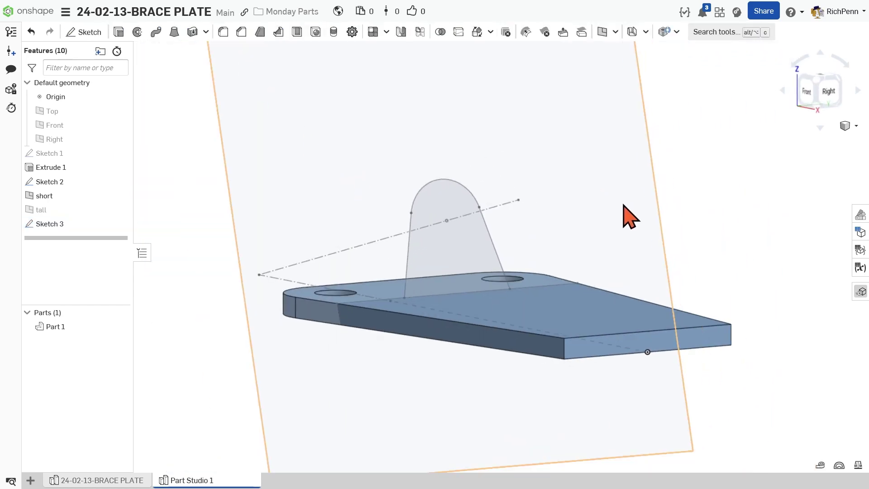
middle_click_drag(629, 218, 640, 194)
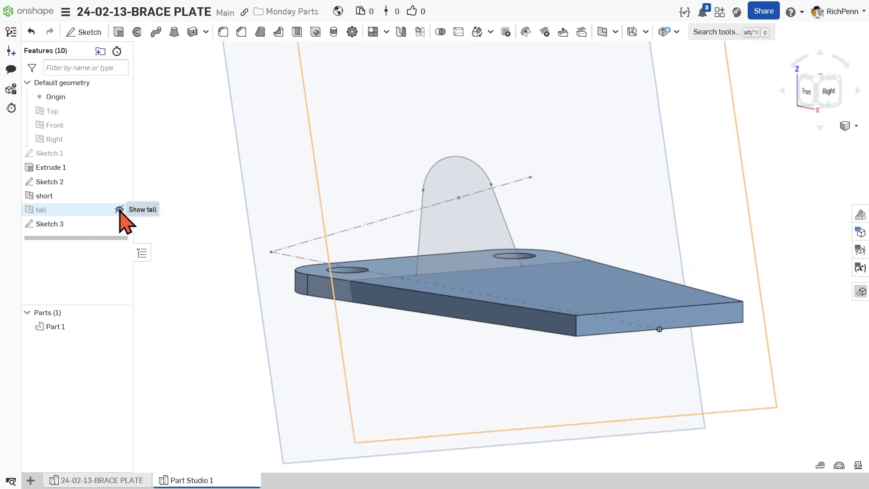
left_click(119, 209)
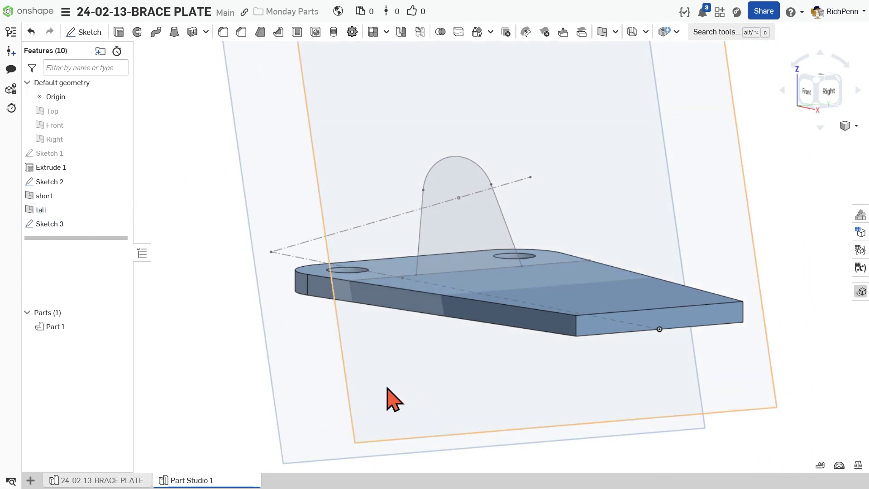
scroll(251, 362, "down", 3)
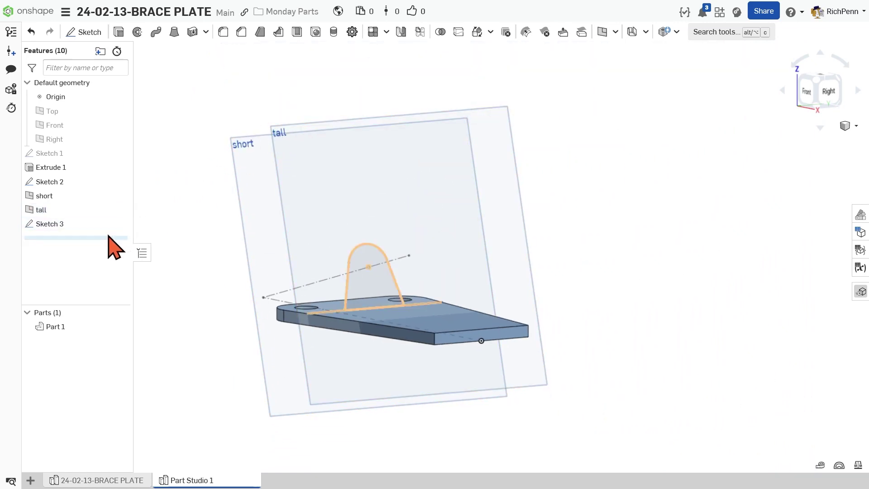
left_click(119, 196)
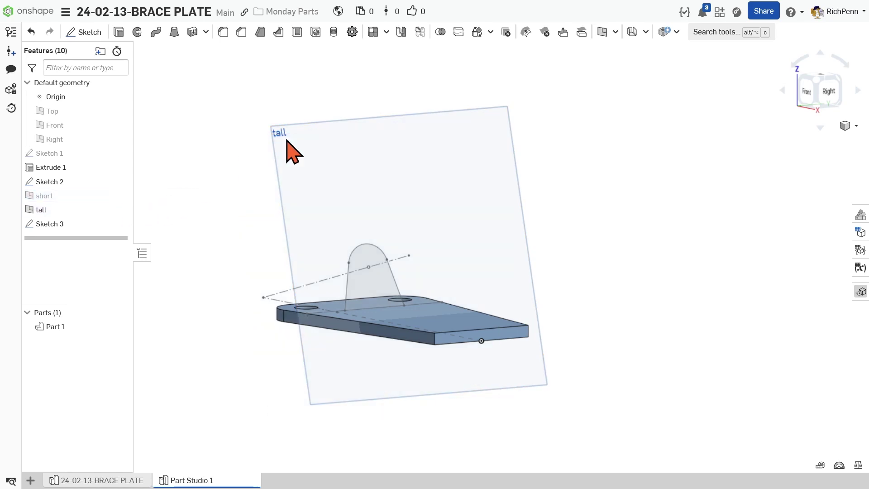
left_click(420, 149)
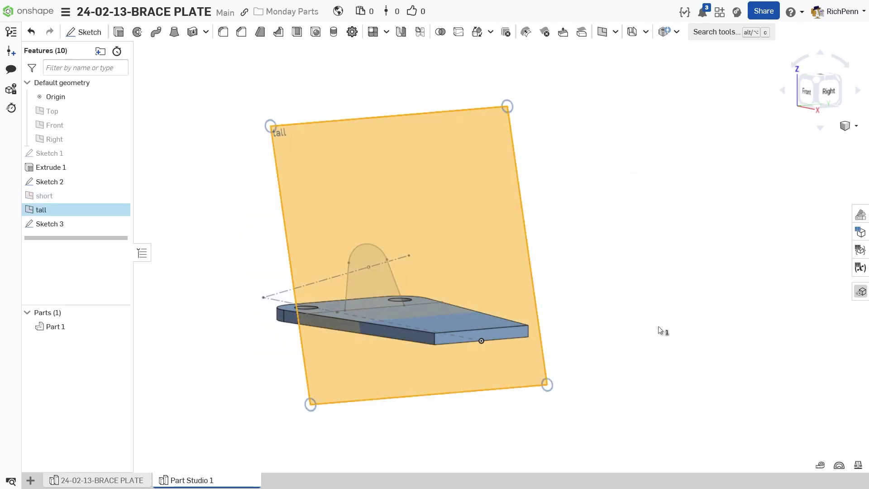
Start a sketch on the tall plane and add the line where that plane intersects the base plate's top face
key("shift+s")
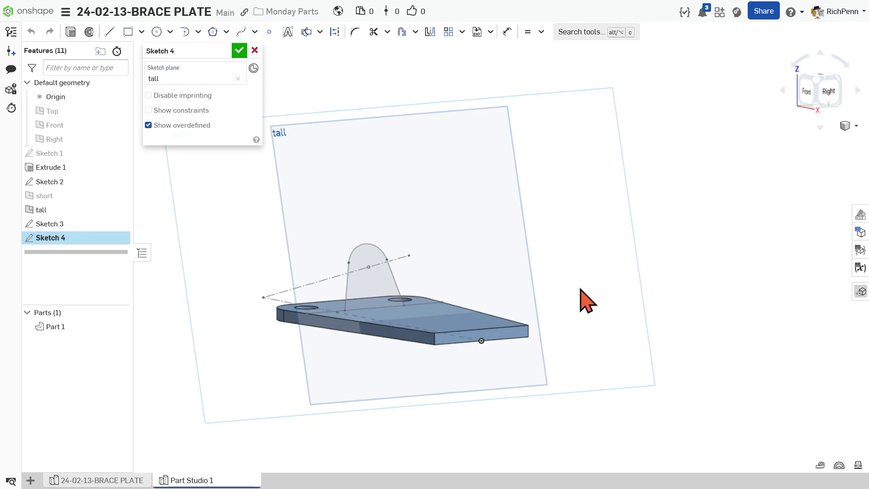
key("n")
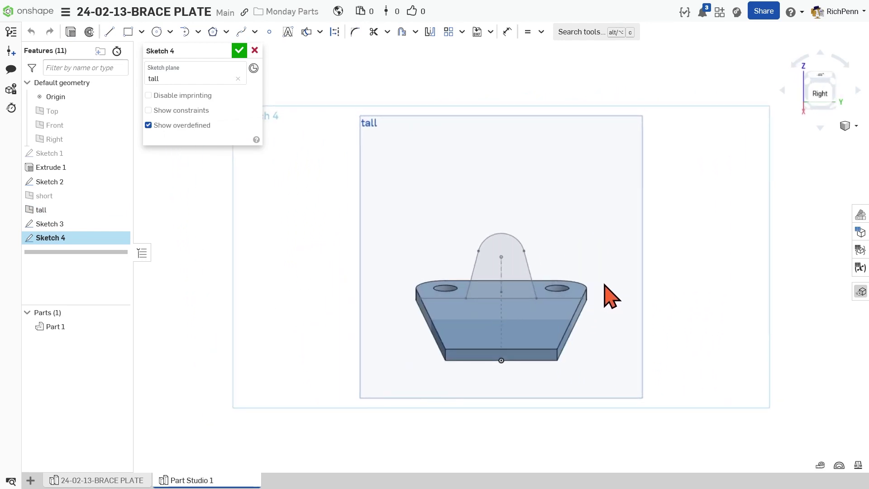
left_click(307, 33)
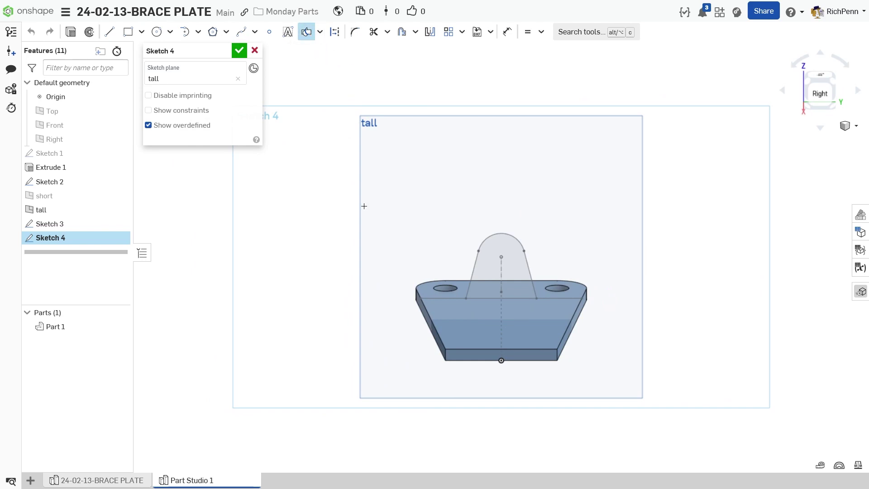
left_click(473, 334)
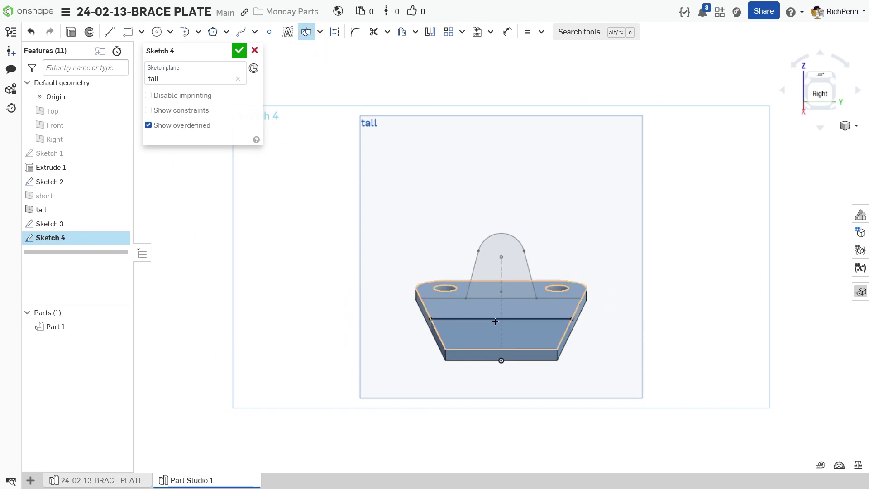
right_click_drag(400, 396, 547, 413)
key("n")
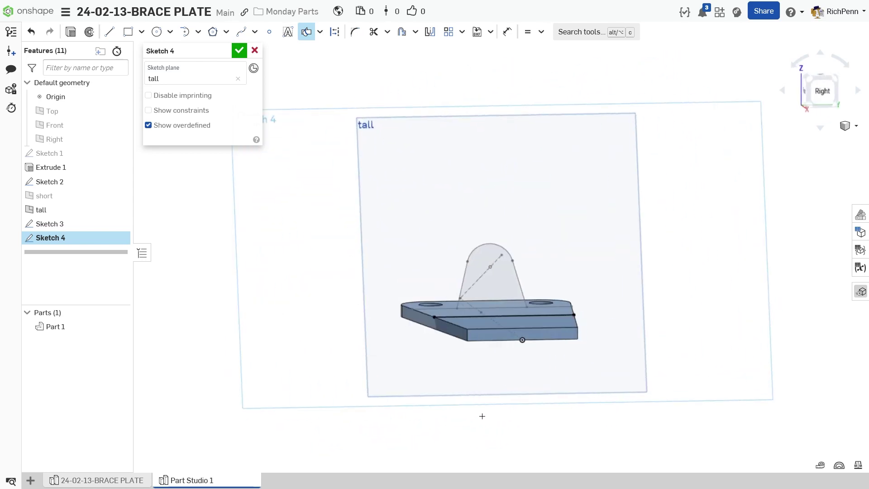
key("n")
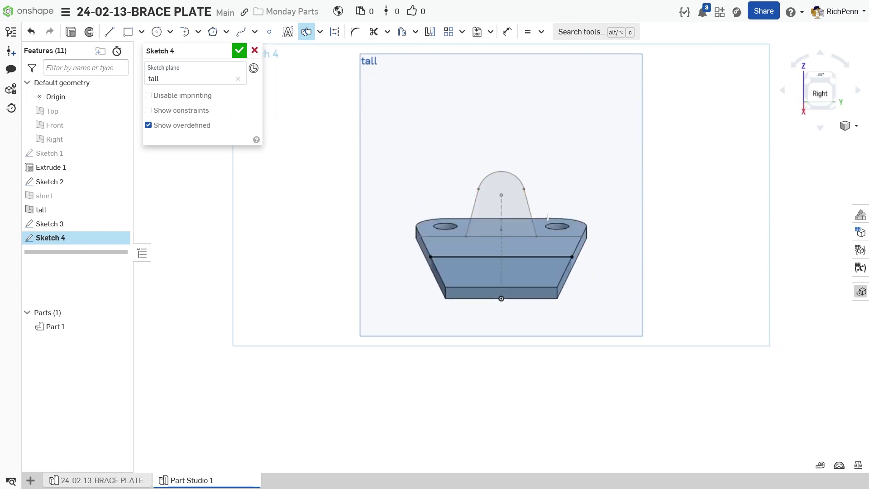
Project the short plane's rounded, tapered profile into the tall-plane sketch with the Use tool
left_click(320, 32)
left_click(327, 51)
scroll(498, 213, "up", 5)
left_click(482, 197)
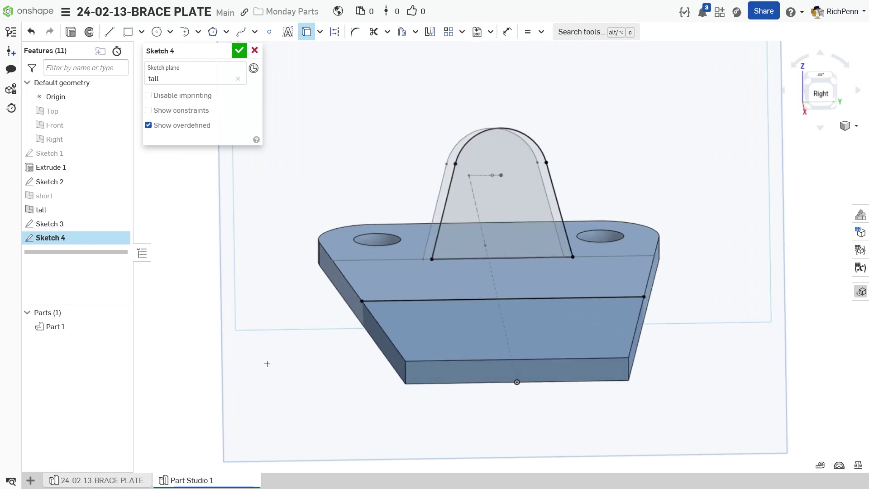
right_click_drag(264, 361, 408, 283)
key("Left")
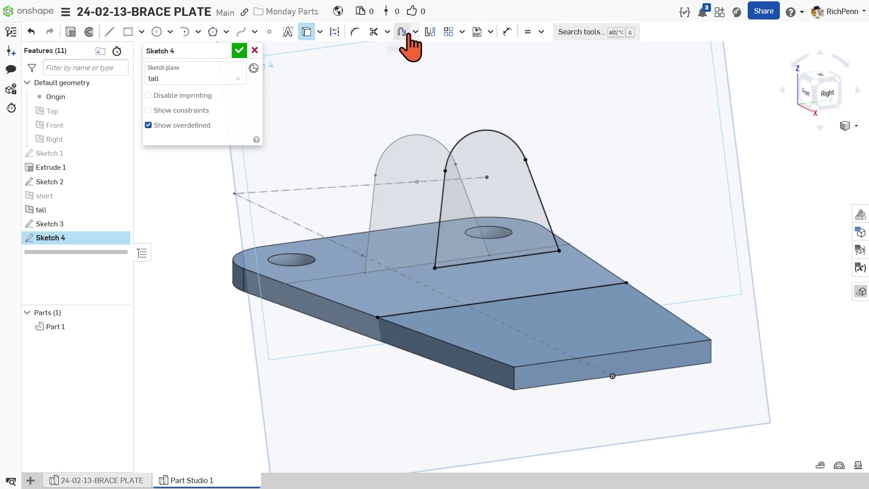
Extend both slanted side lines of the projected profile down to the intersection line on the plate's top face
left_click(387, 32)
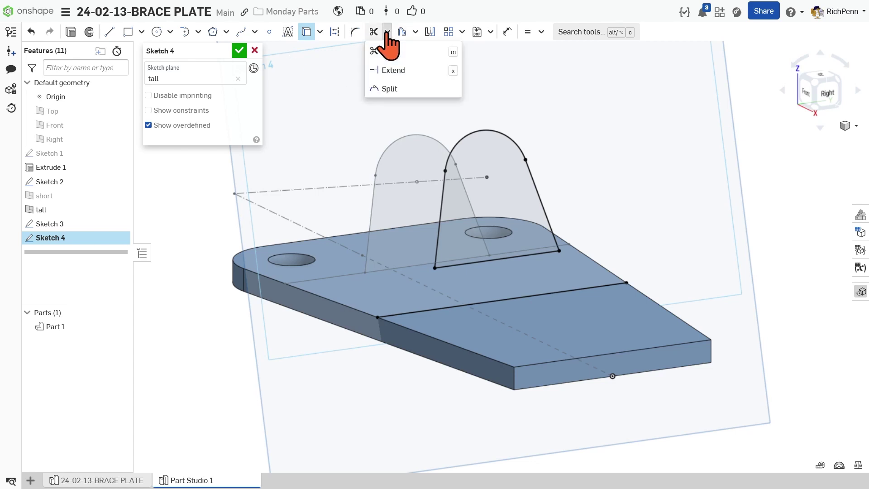
left_click(401, 69)
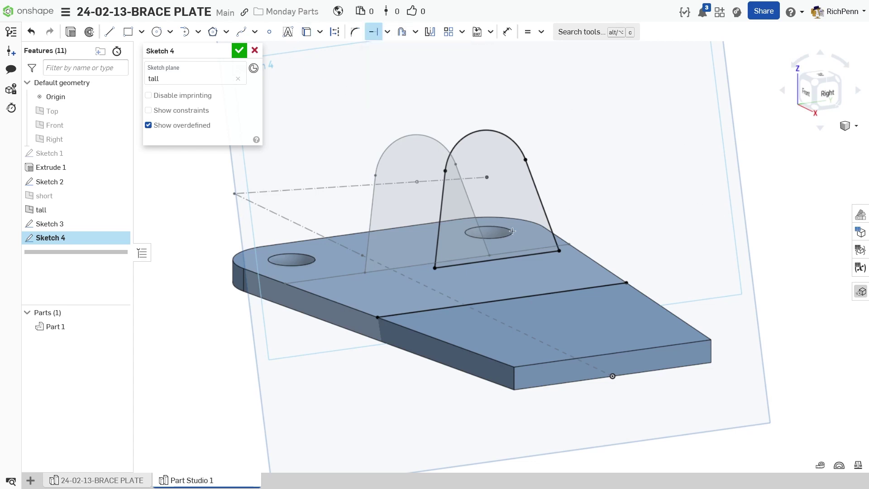
left_click(438, 249)
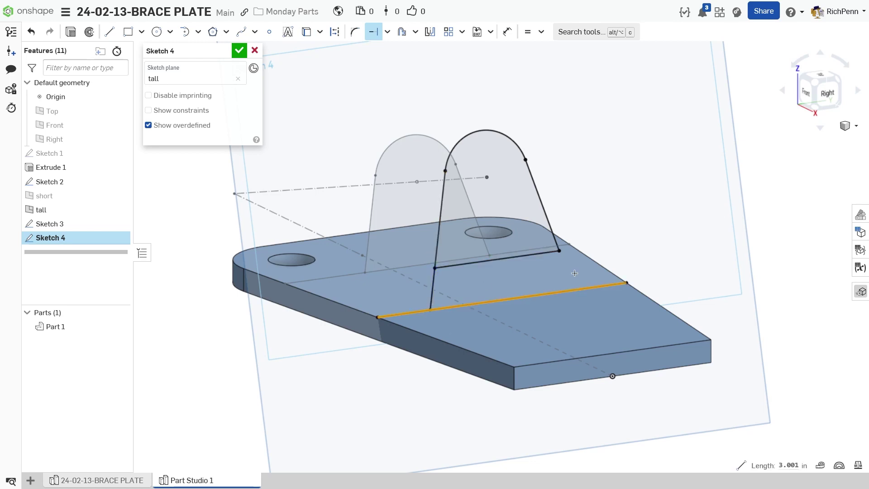
left_click_drag(546, 219, 582, 291)
Trim away the projected base line between the two side lines and finish the tall-plane sketch
key("m")
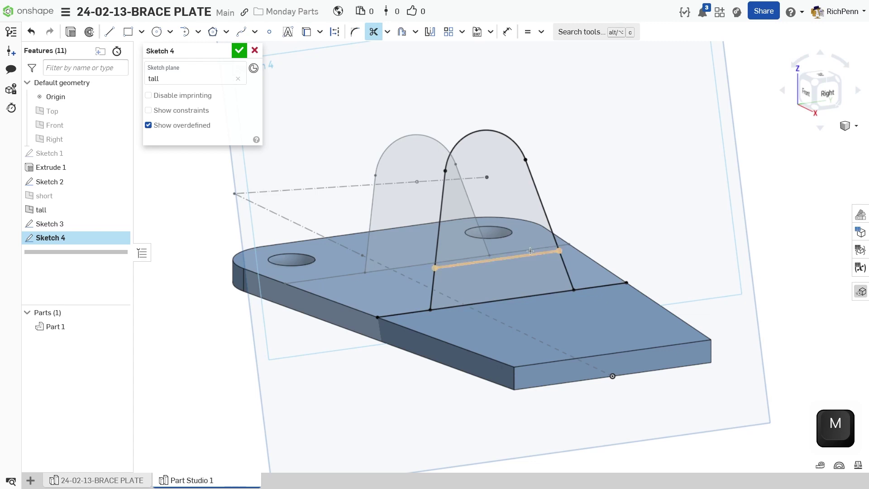
left_click_drag(531, 247, 526, 272)
right_click_drag(642, 232, 558, 240)
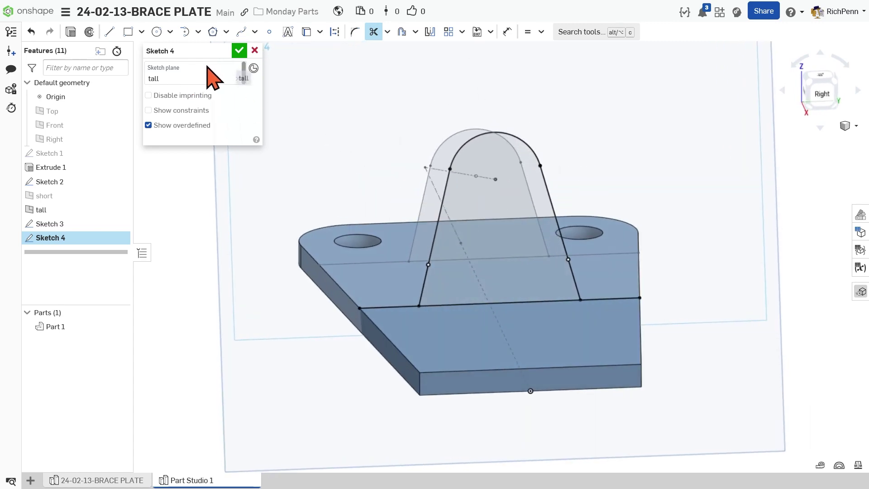
left_click(239, 51)
Hide the tall plane and loft a solid from the short profile to the tall one, adding it to the base plate
right_click_drag(251, 331, 294, 334)
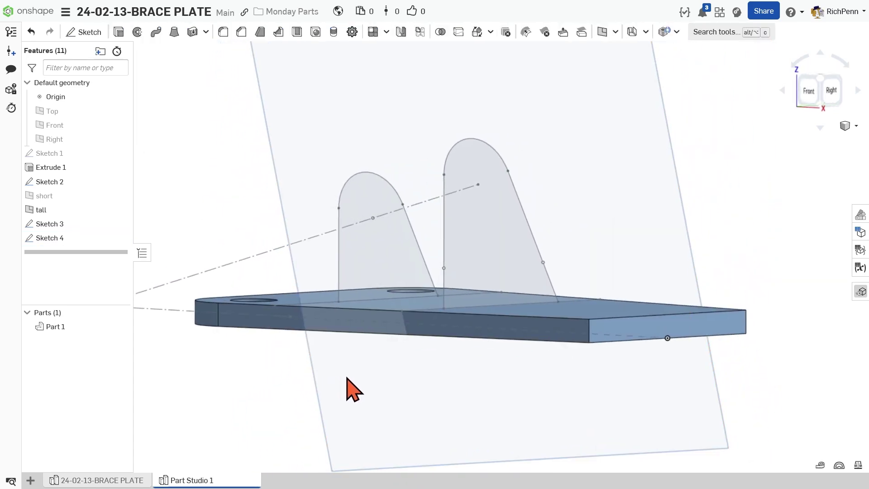
middle_click_drag(346, 388, 407, 368)
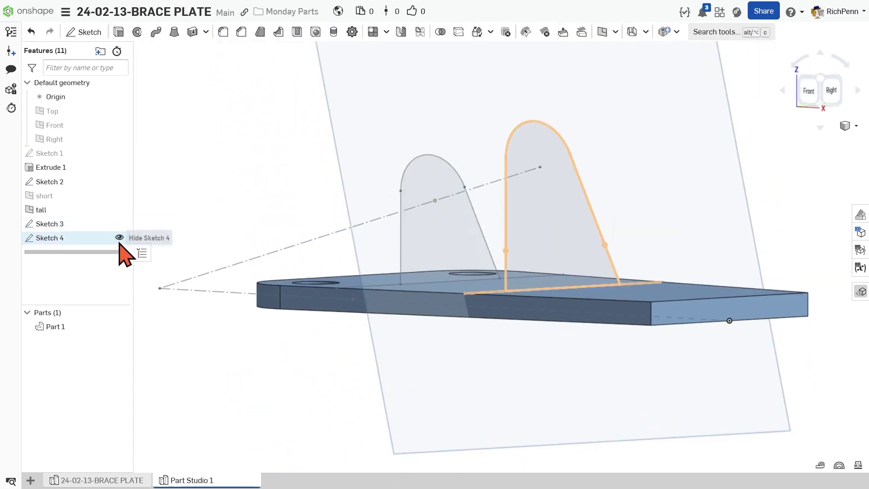
left_click(120, 210)
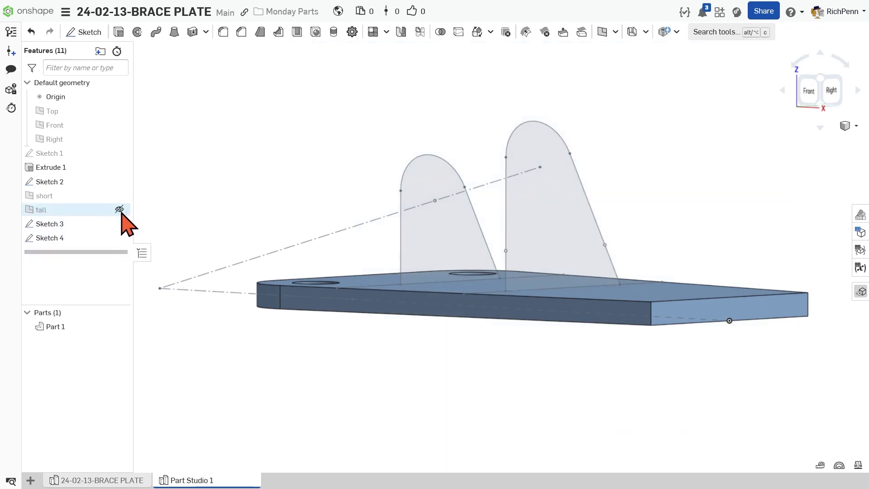
mouse_move(361, 365)
right_mouse_down()
mouse_move(375, 384)
mouse_move(364, 368)
right_mouse_up()
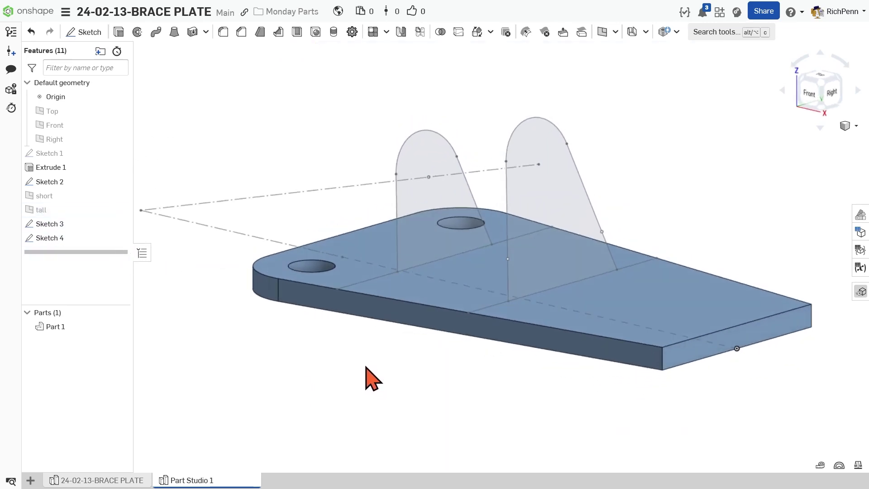
left_click(173, 33)
left_click(433, 163)
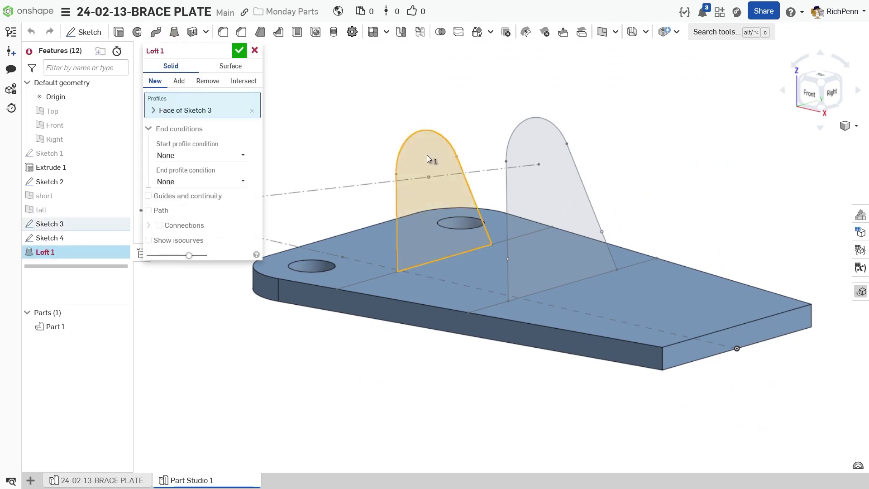
left_click(533, 149)
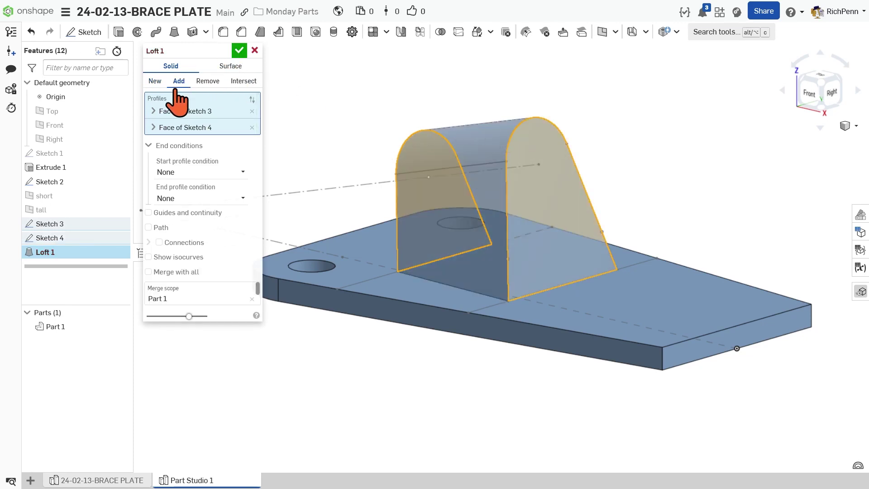
left_click(240, 51)
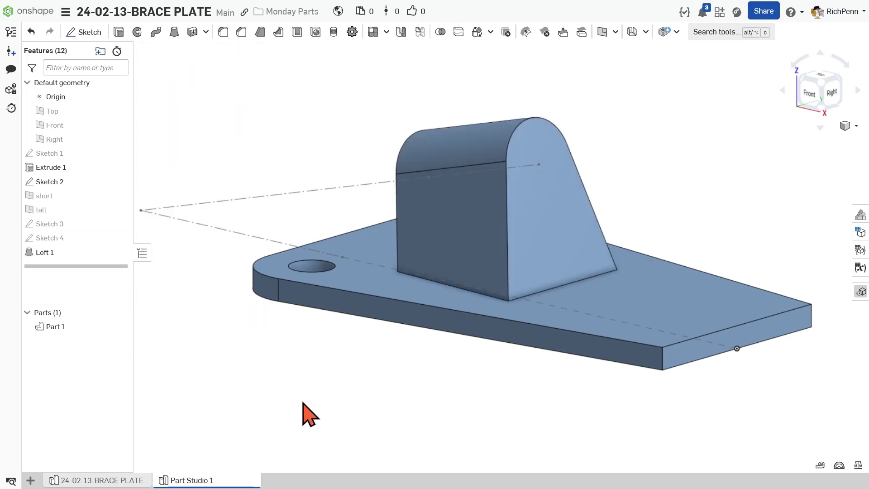
Cut a simple 0.5 in through-all hole centred on the rounded top of the loft's taller end face
key("shift+4")
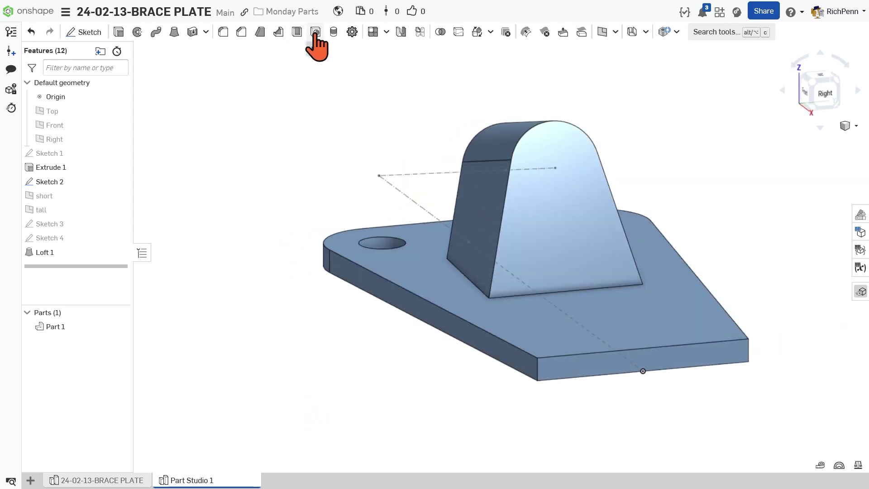
left_click(316, 33)
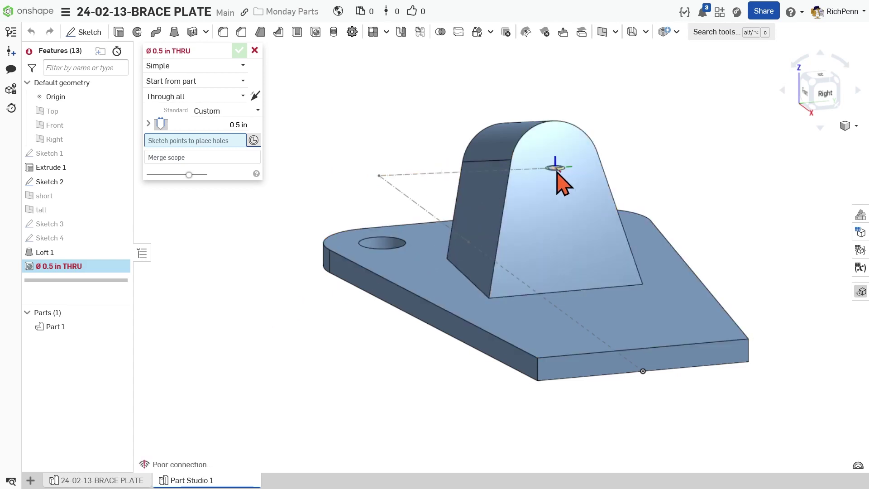
left_click(558, 180)
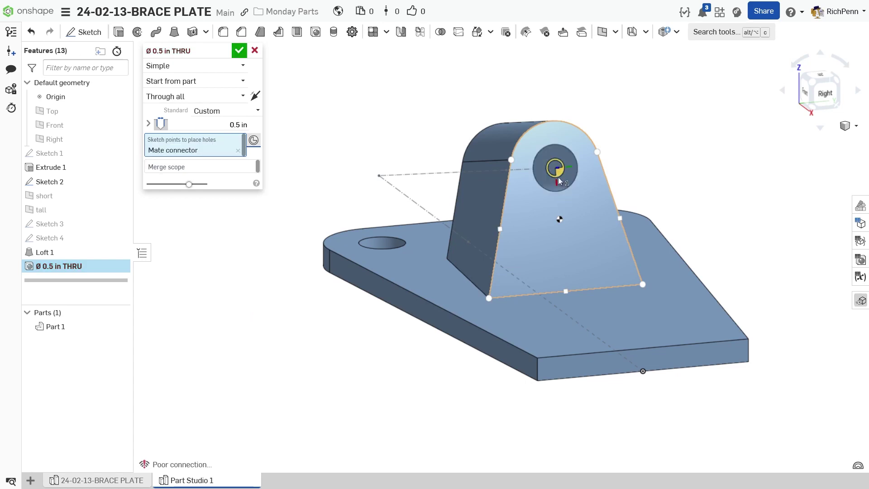
left_click(239, 51)
right_click_drag(227, 317, 238, 329)
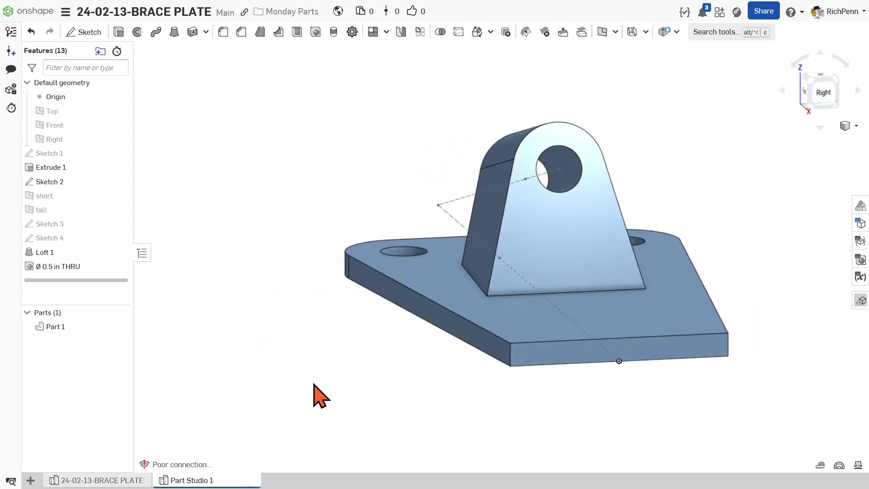
Create a point-normal plane named "flange" through the front top corner of the plate's narrow end, normal to that end's top edge
key("shift+7")
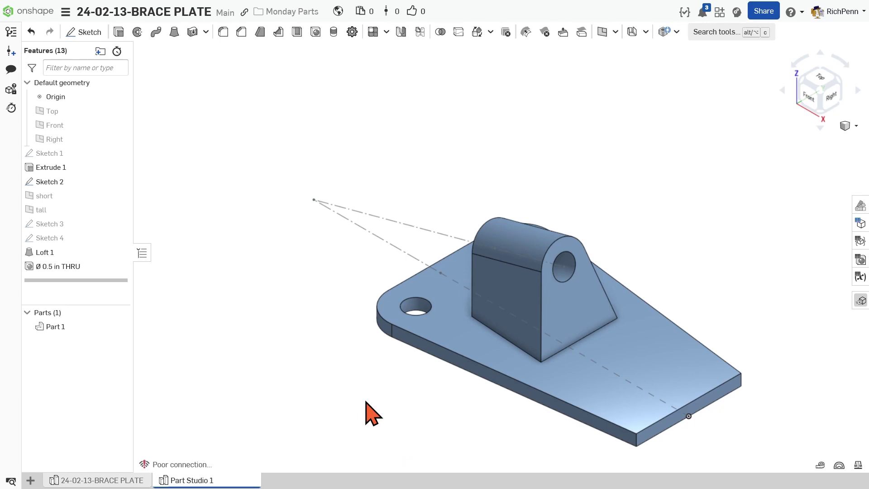
right_click_drag(363, 380, 415, 396)
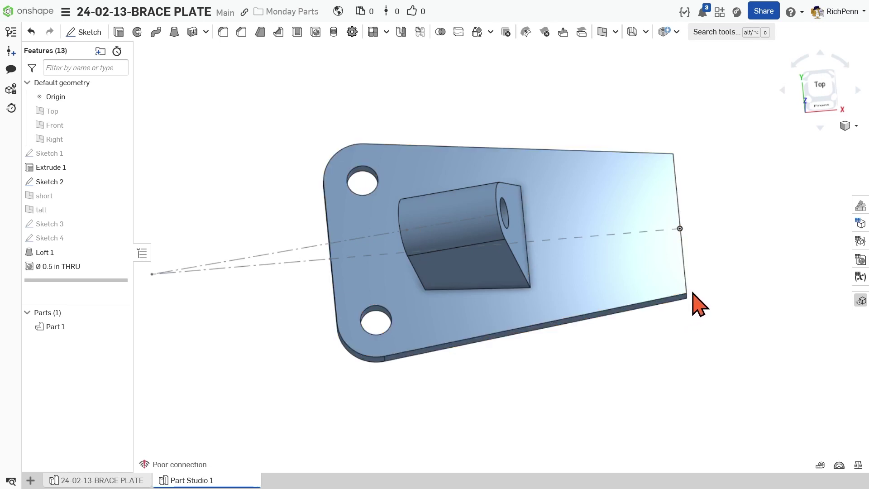
key("Down")
key("Down")
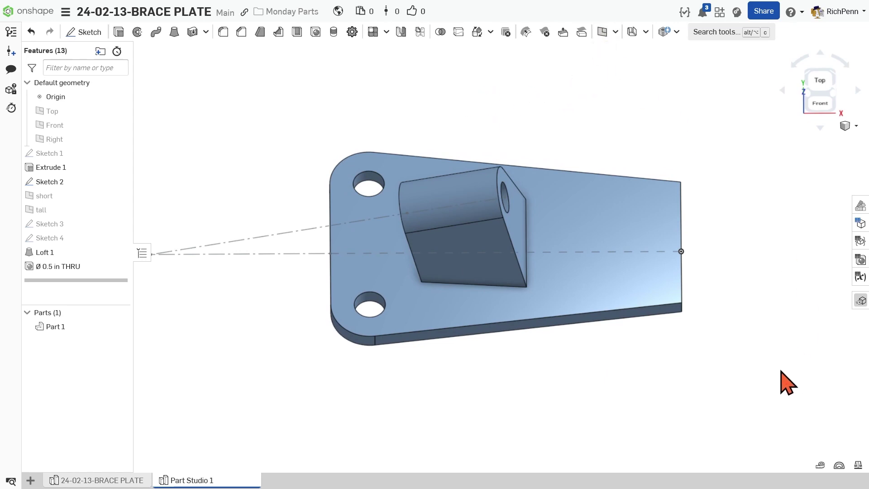
right_click_drag(792, 361, 777, 335)
scroll(725, 339, "up", 5)
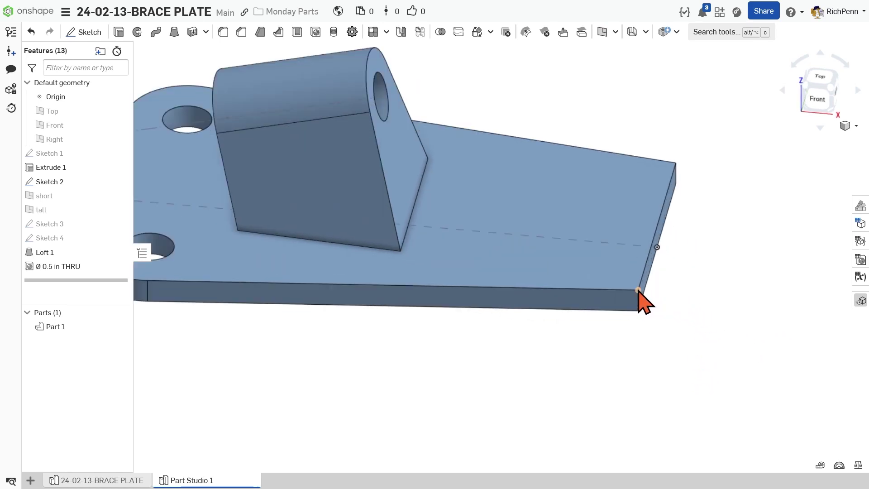
left_click(638, 289)
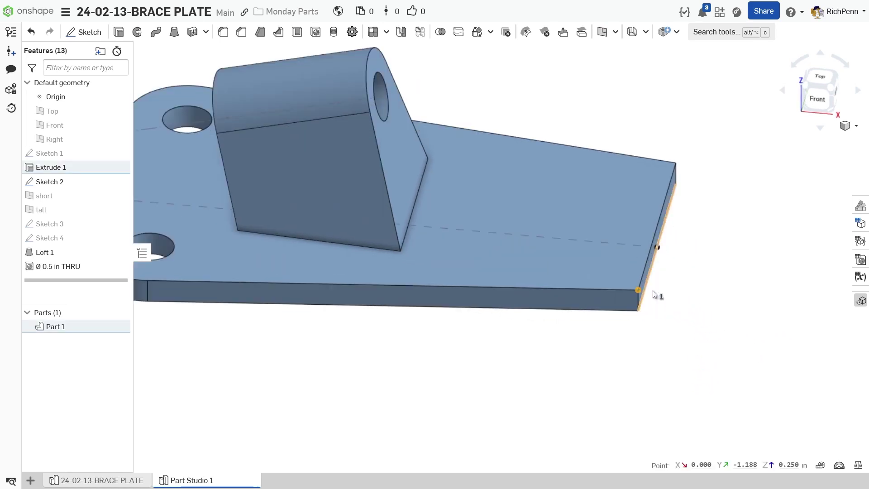
left_click(643, 267)
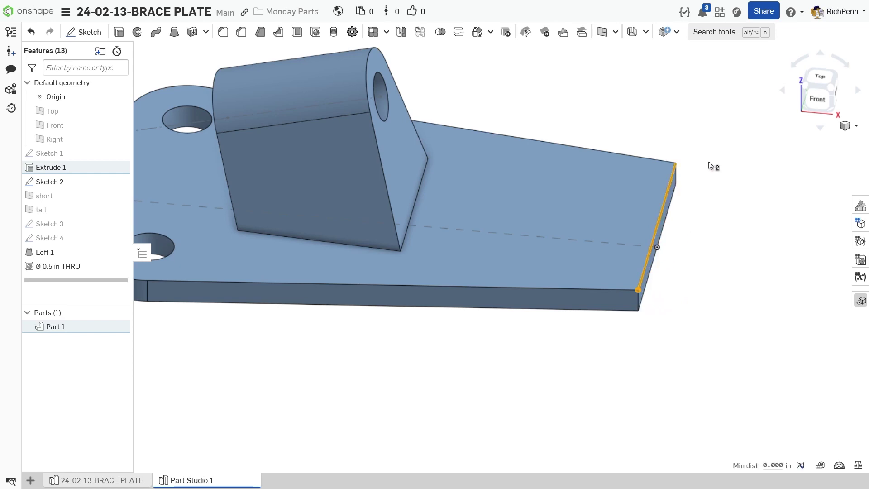
left_click(601, 33)
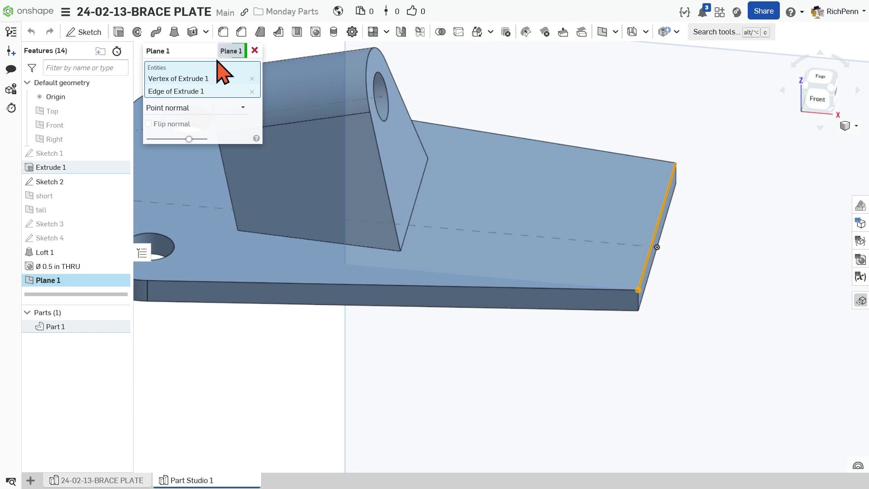
left_click(223, 52)
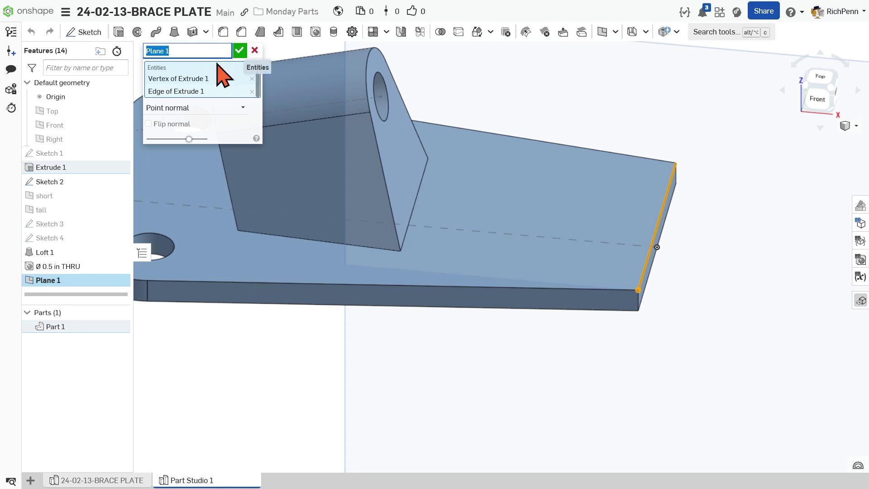
type("flange")
key("Return")
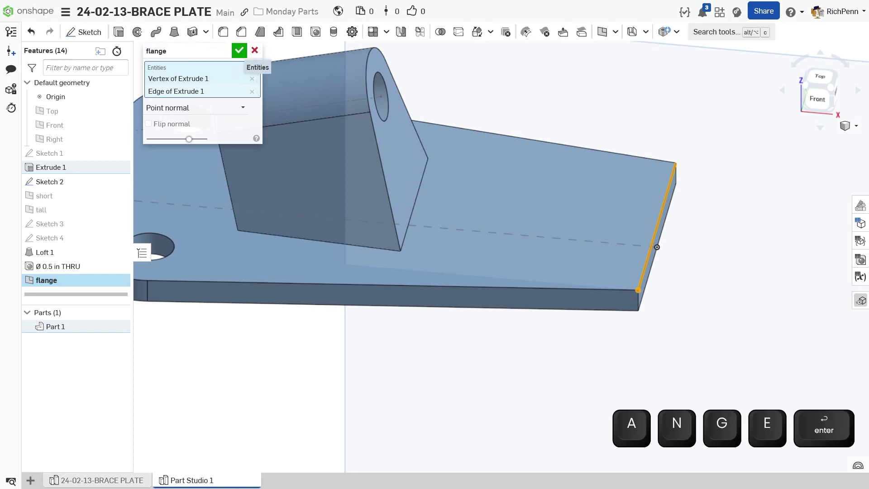
left_click(238, 50)
Start a sketch on the flange plane and add the intersection curve of the plate's top face with that plane
scroll(423, 388, "down", 3)
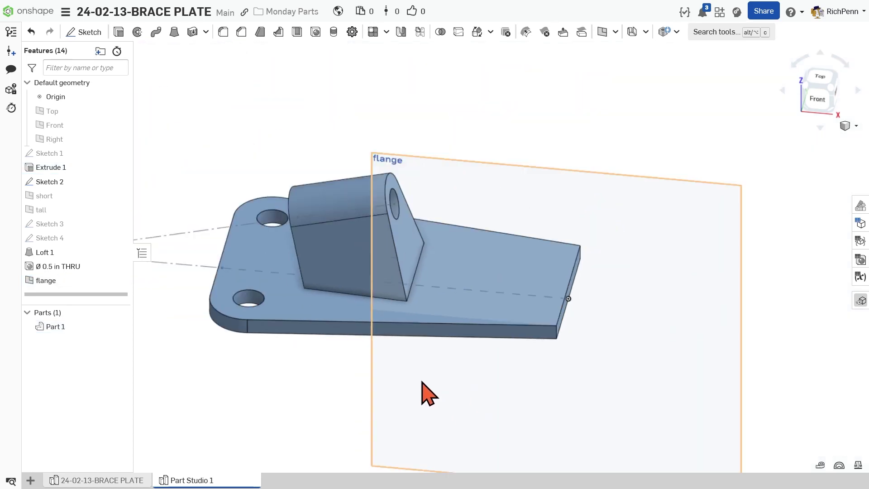
left_click(84, 32)
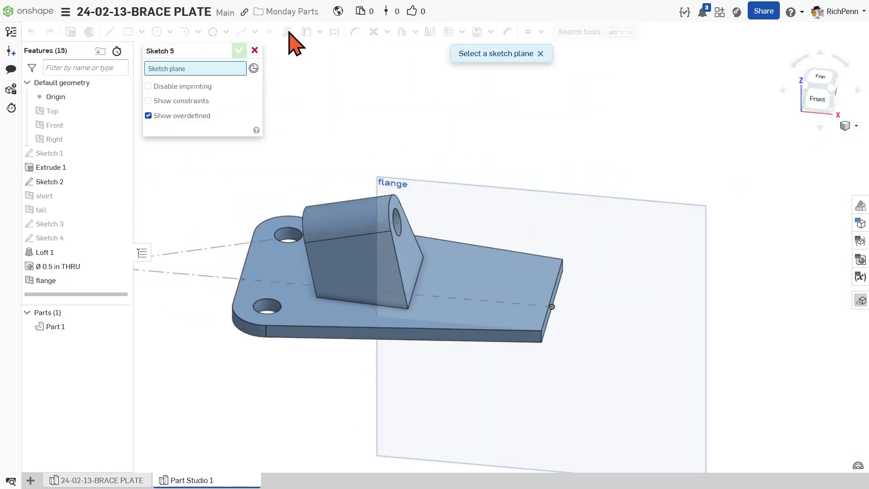
left_click(536, 217)
mouse_move(756, 244)
right_mouse_down()
mouse_move(765, 258)
mouse_move(756, 261)
right_mouse_up()
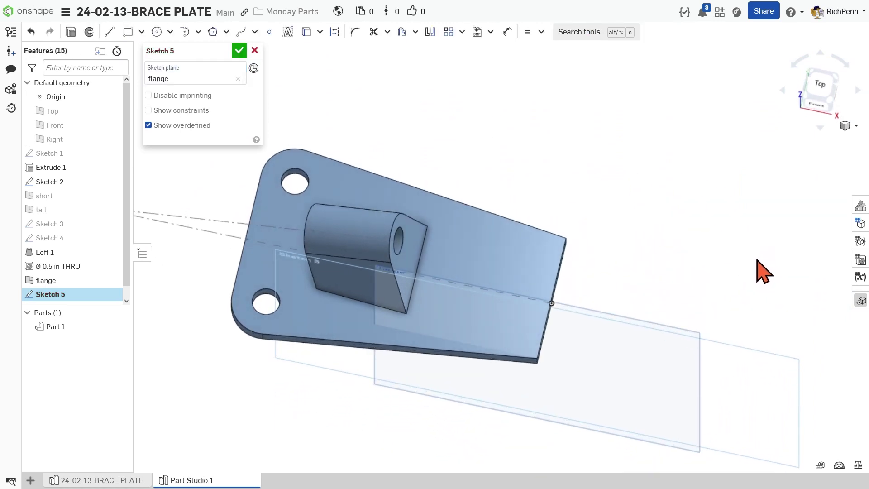
left_click(320, 32)
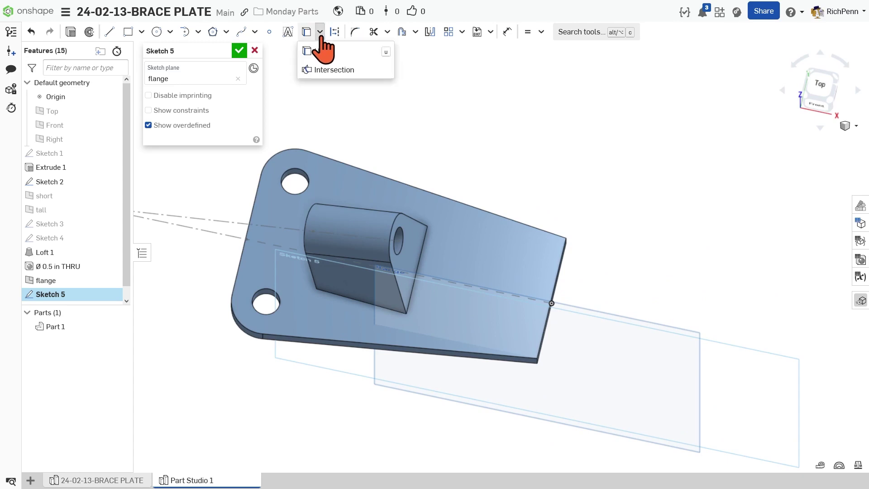
left_click(343, 72)
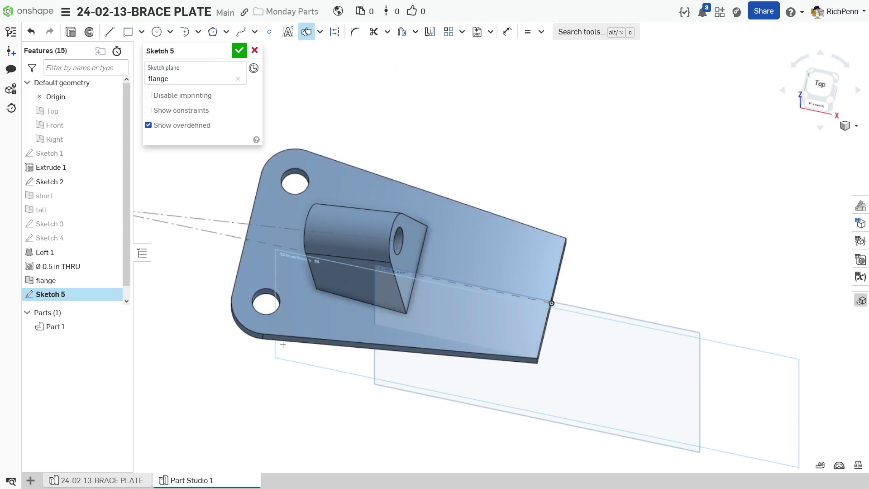
left_click(326, 313)
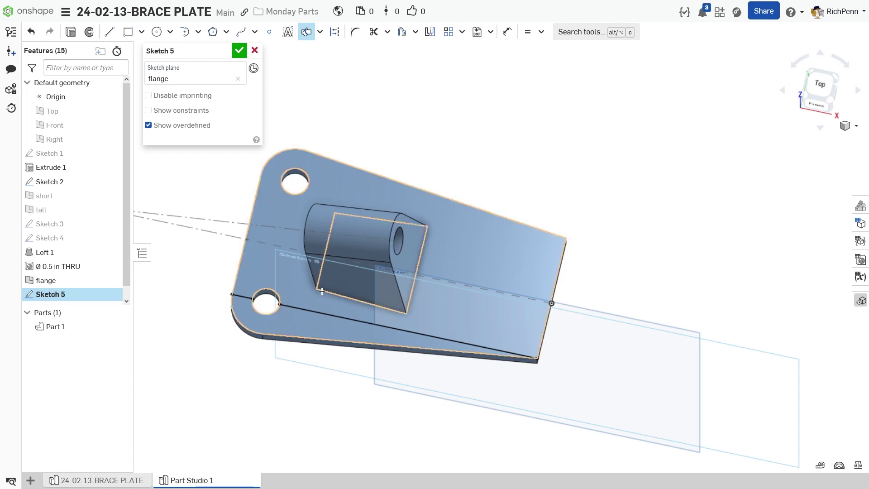
right_click_drag(315, 389, 267, 389)
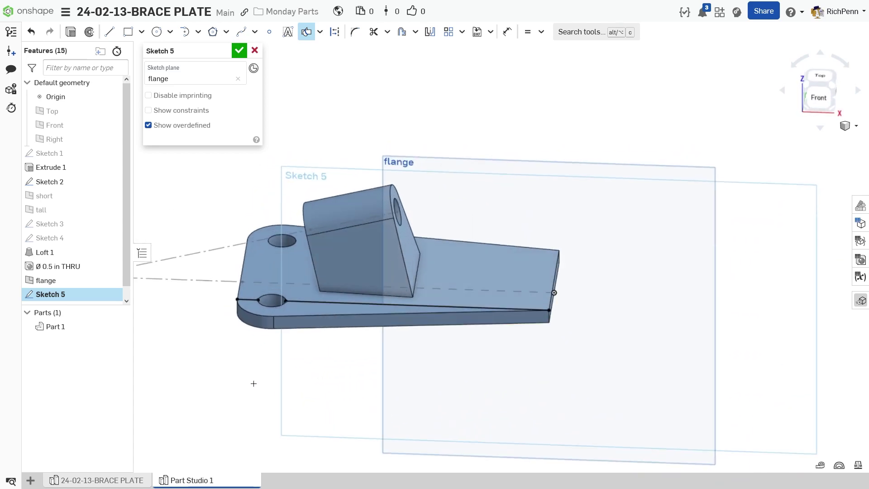
View the sketch plane straight on and project the sloping edge of the loft's taller end face into the sketch
key("n")
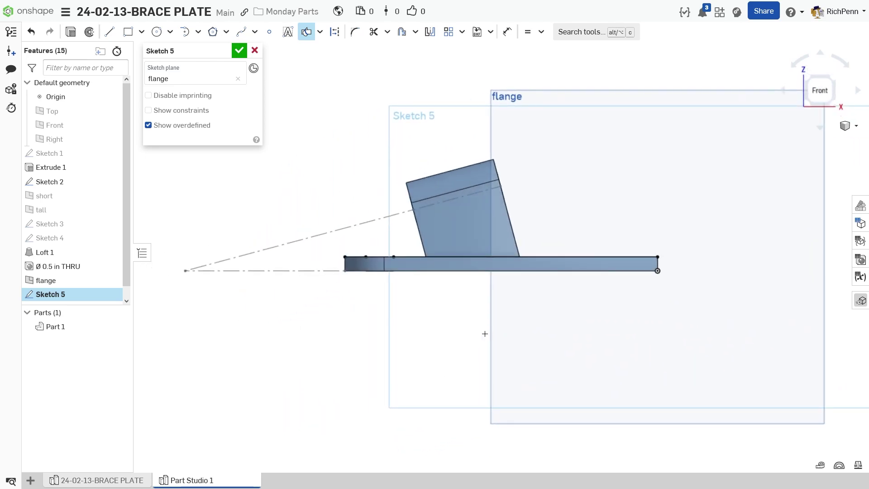
key("u")
mouse_move(726, 314)
middle_mouse_down()
mouse_move(642, 349)
mouse_move(602, 313)
middle_mouse_up()
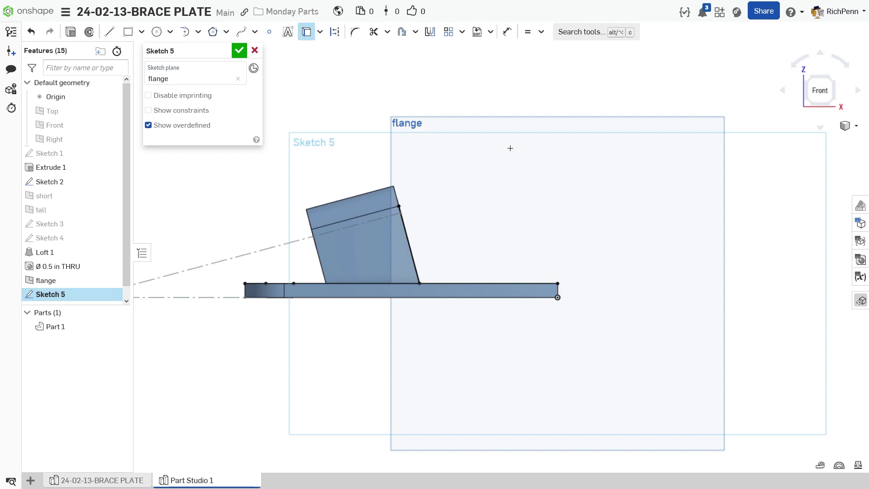
key("u")
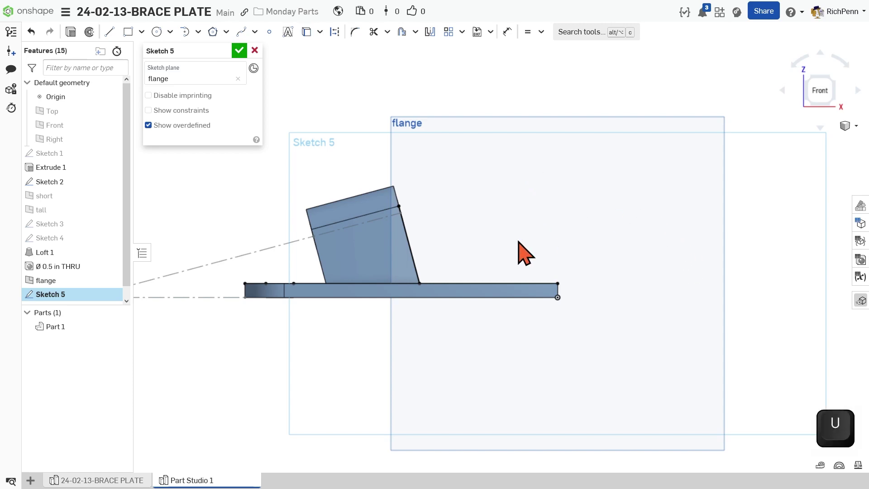
Project the slanted construction lines of Sketch 2 into the sketch and extend their upper end well beyond the plate's narrow end
left_click(339, 232)
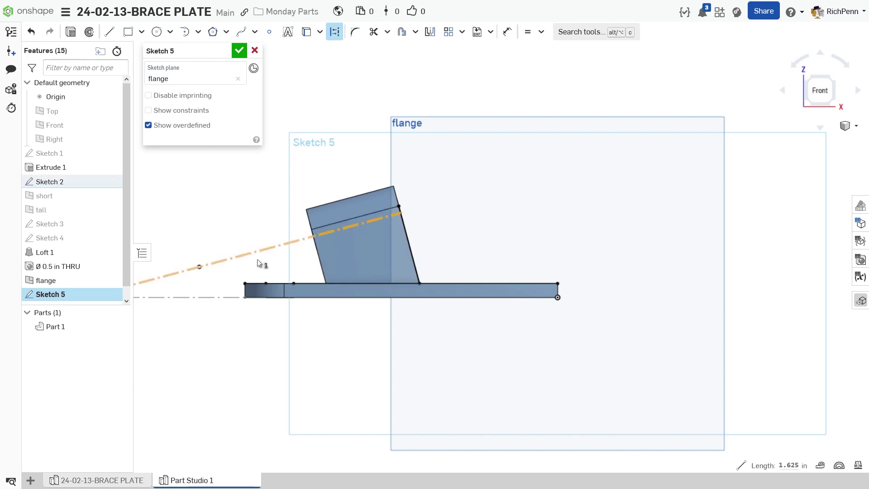
left_click(288, 247)
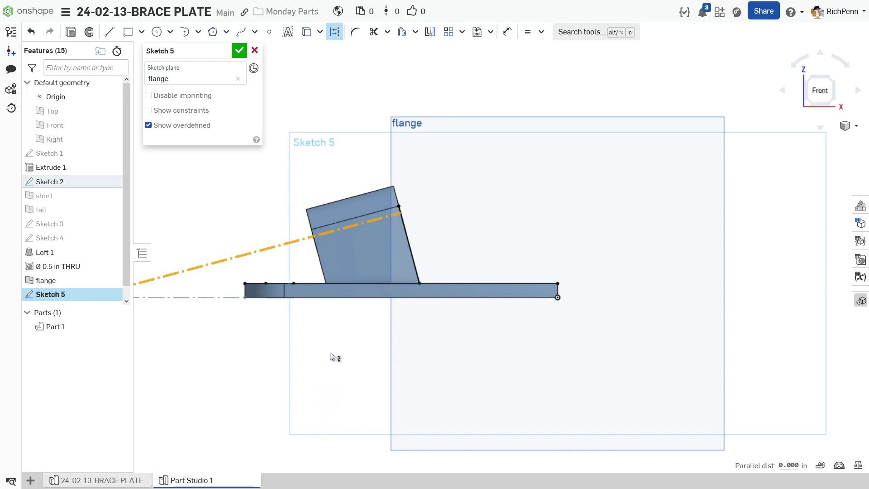
key("u")
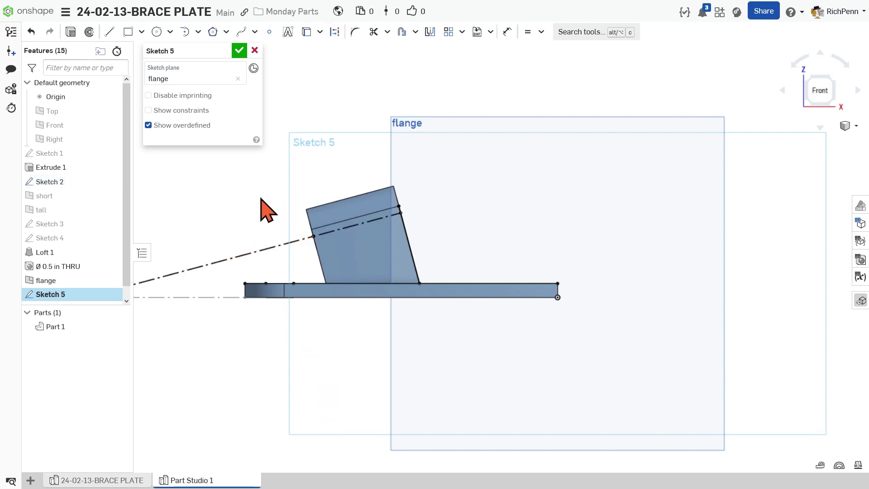
key("x")
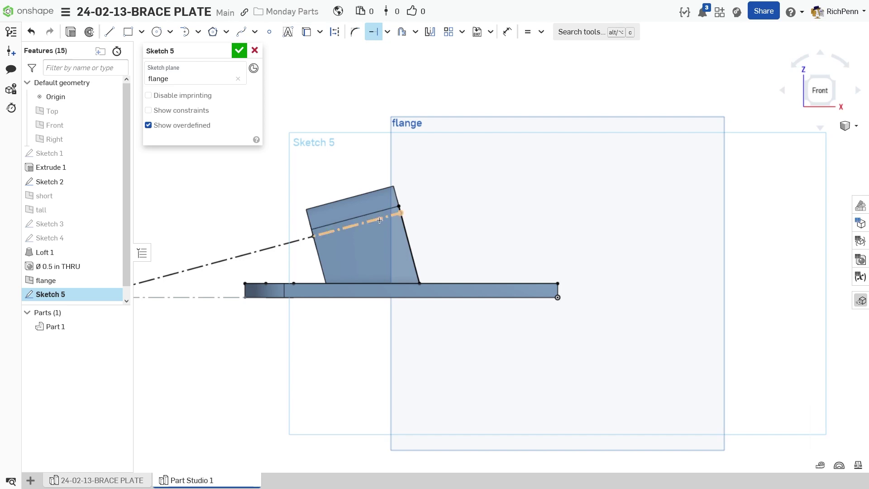
key("e")
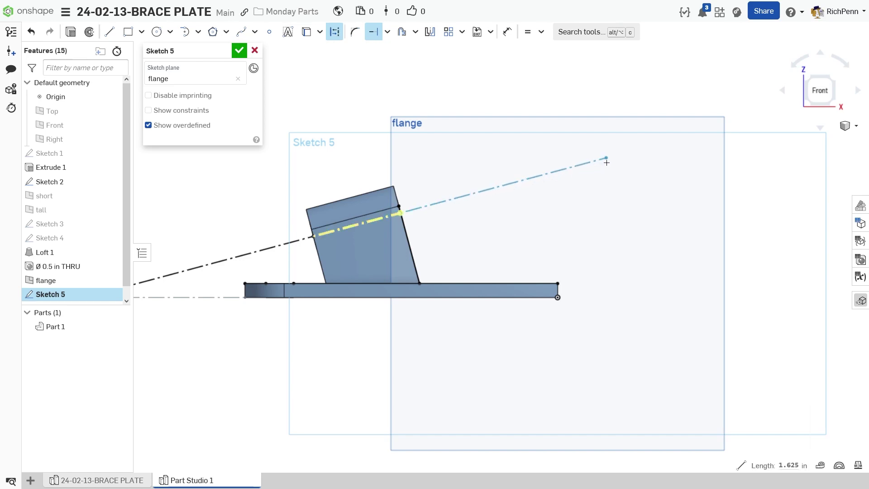
left_click(607, 162)
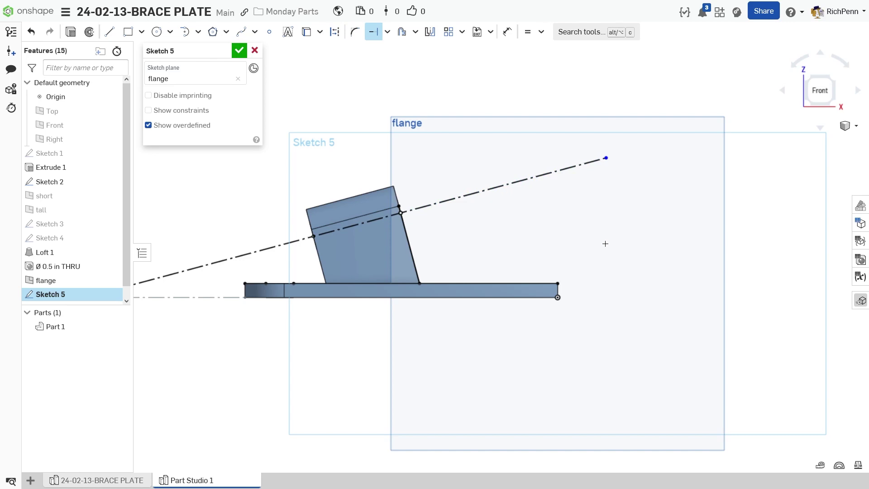
Draw a line about 1.96 in long from the top corner of the plate's narrow end, perpendicular to the extended slanted centreline and ending on it
key("l")
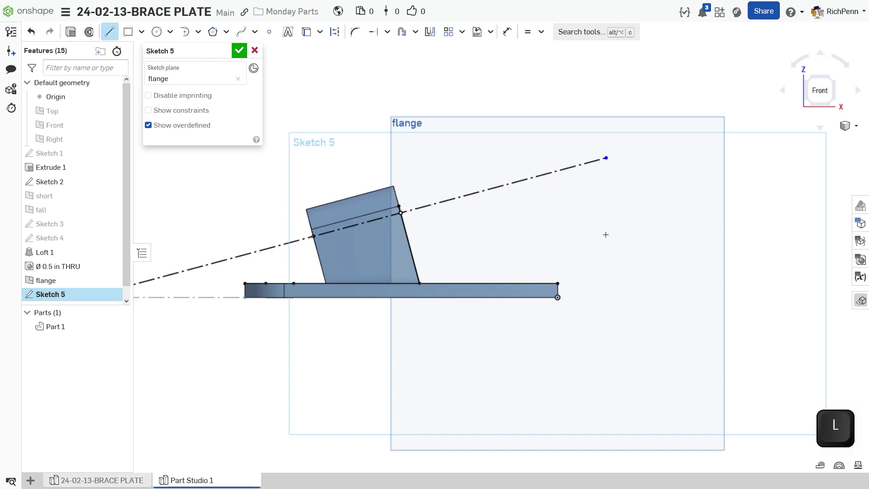
left_click(558, 298)
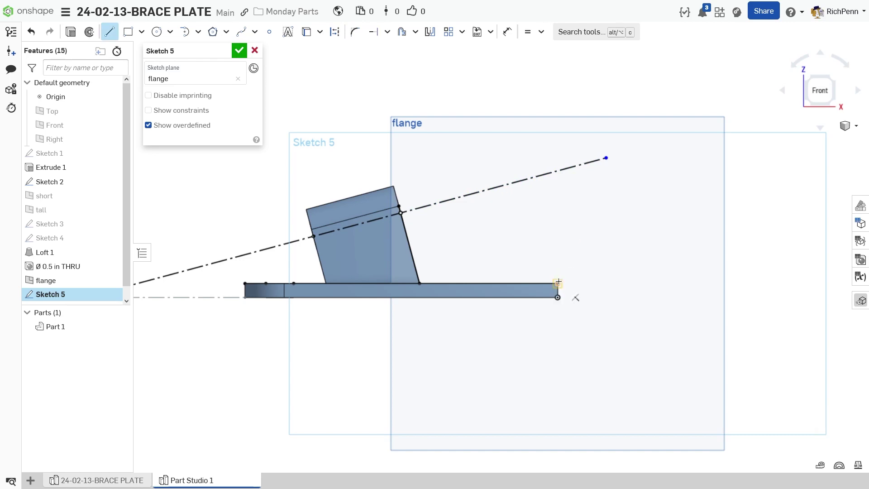
left_click(557, 283)
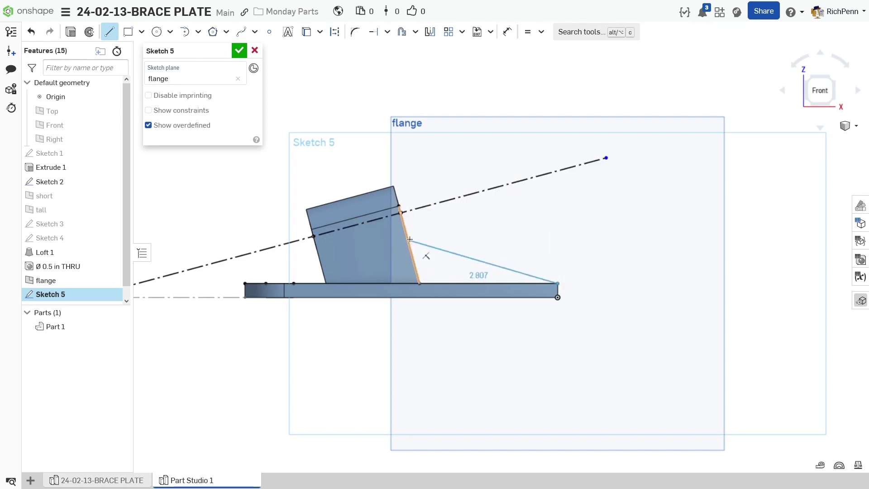
left_click(529, 175)
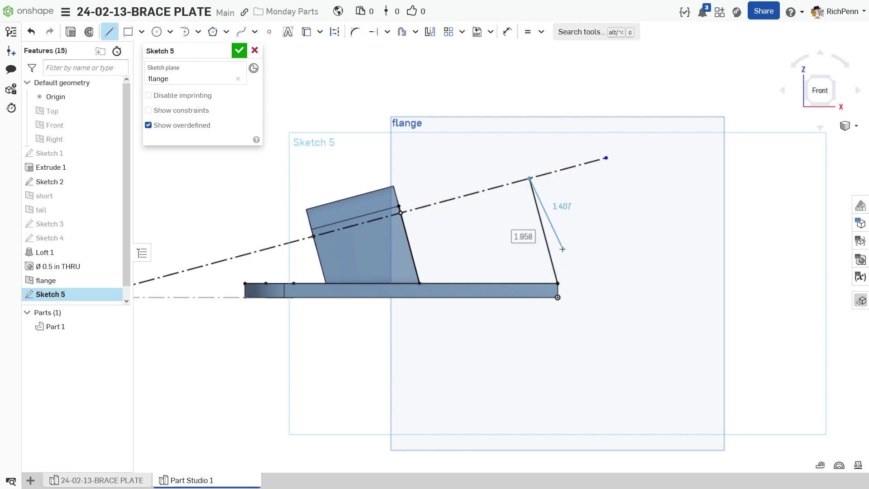
key("Escape")
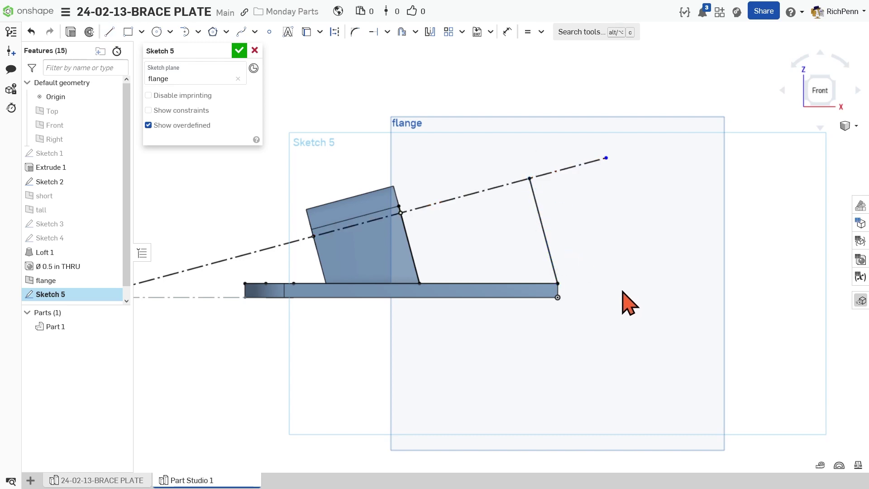
Draw a 1.25 in diameter circle centred on the slanted centreline and passing through the upper end of the flange's side line
key("c")
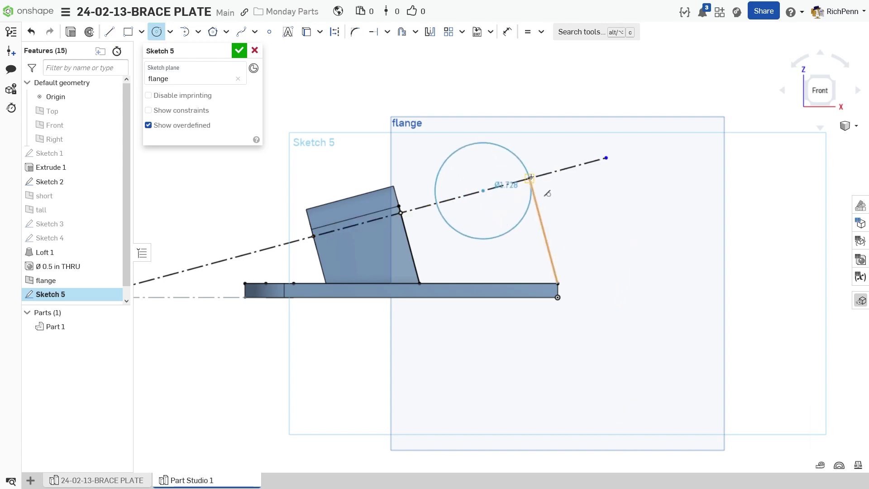
left_click(530, 177)
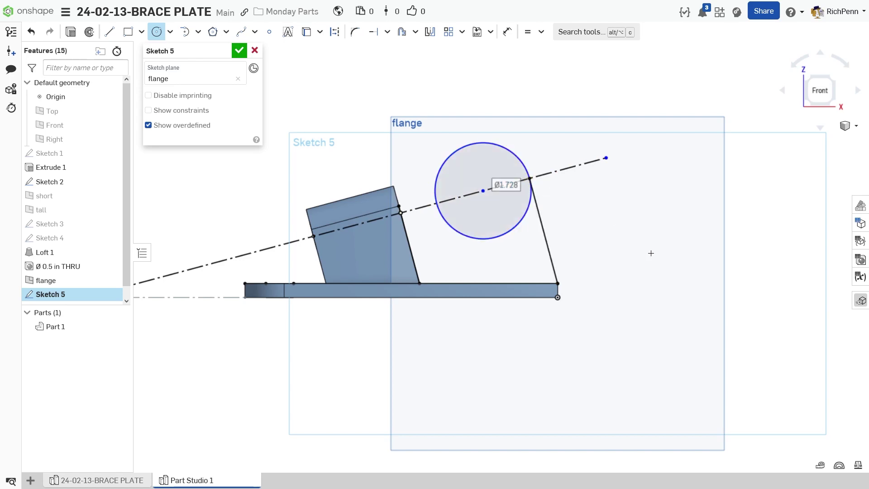
type("1")
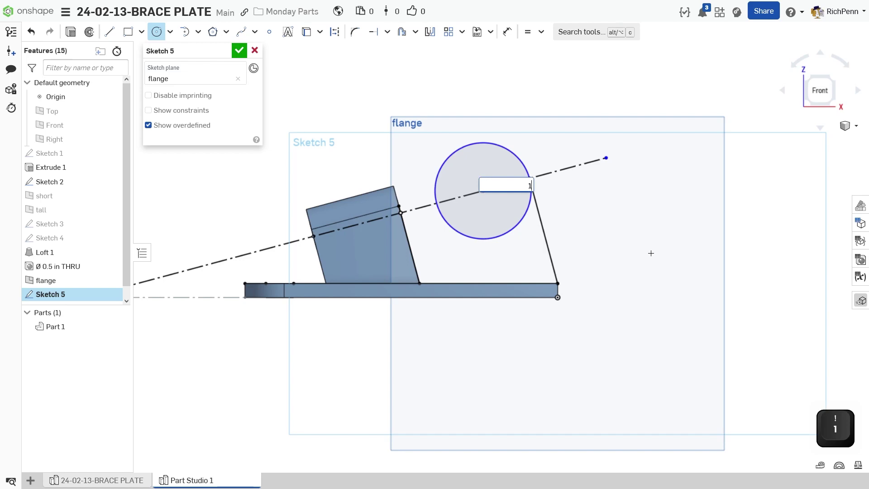
type(".25")
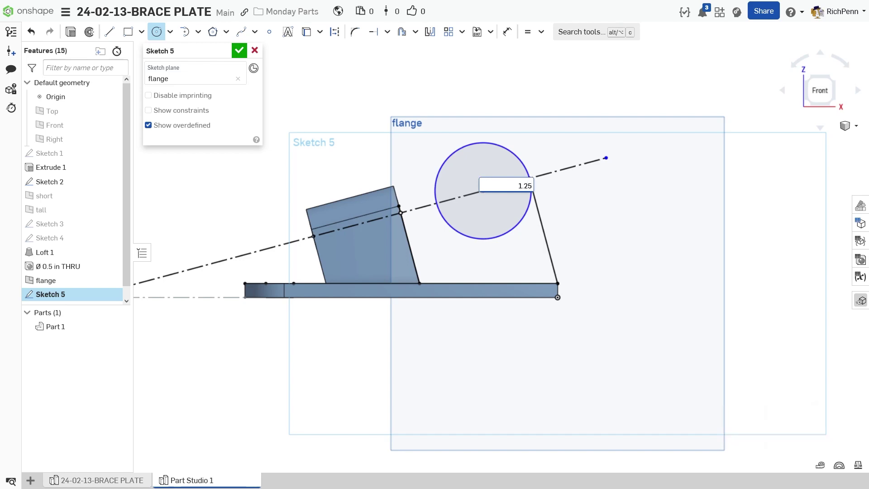
key("Return")
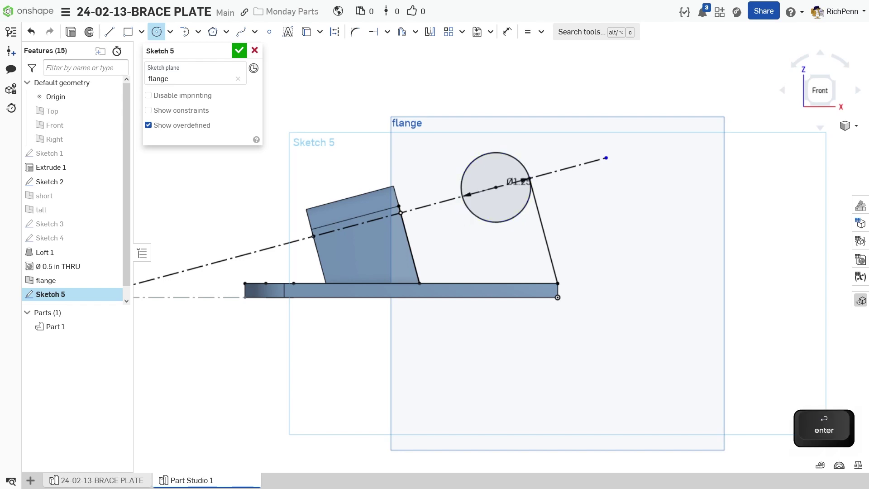
Add a concentric 0.75 in diameter circle inside the 1.25 in circle
scroll(495, 235, "up", 4)
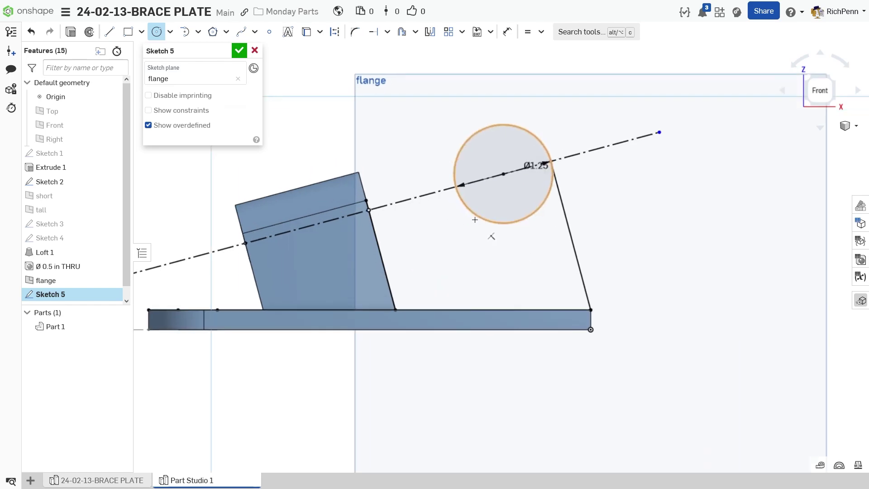
left_click(507, 168)
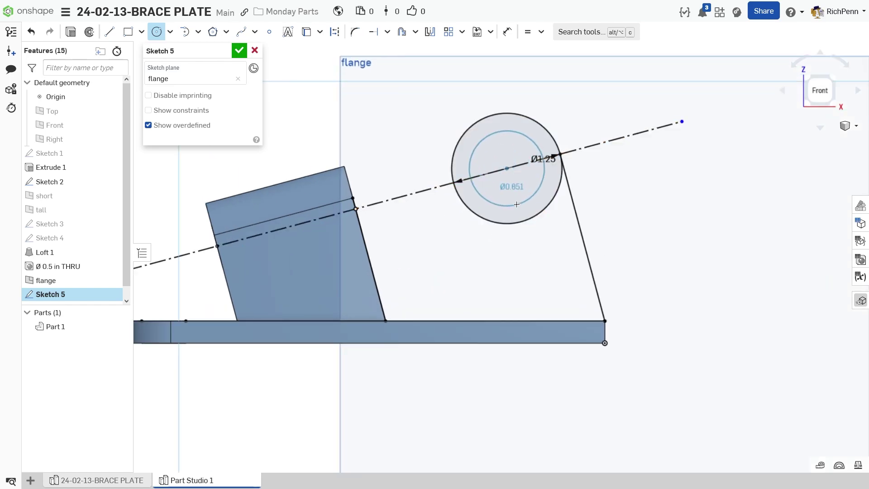
type(".75")
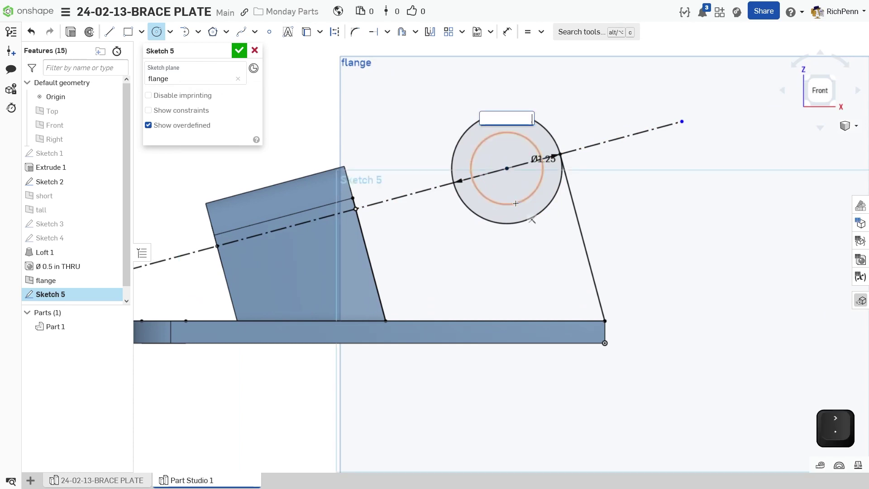
key("Return")
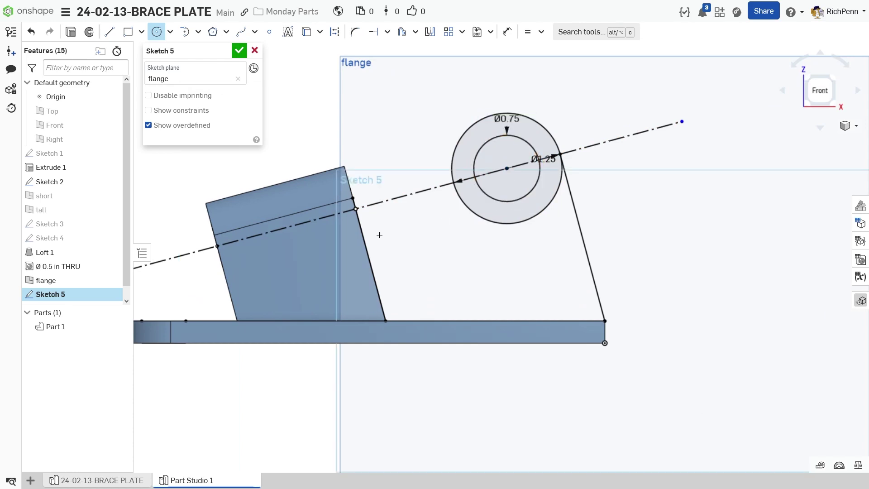
Draw a line about 1.05 in long inside the loft's side, parallel to its taller end edge and running down to the plate's top
right_click_drag(617, 251, 676, 287)
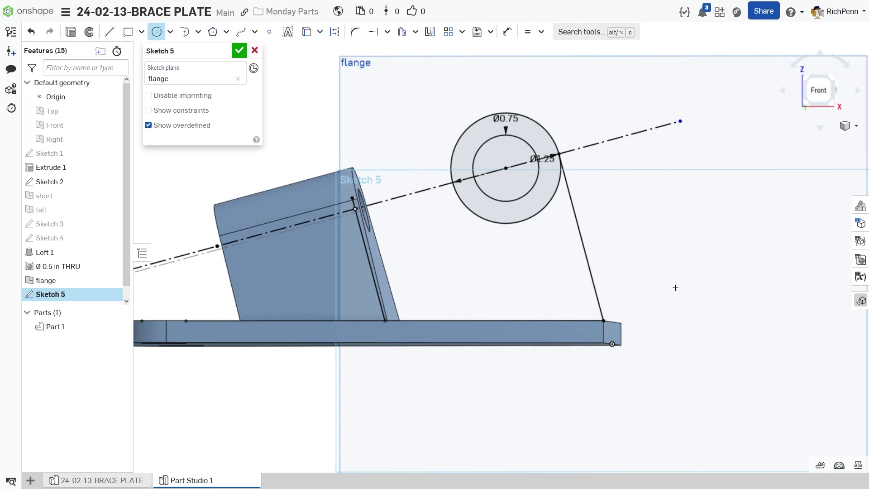
scroll(471, 330, "up", 2)
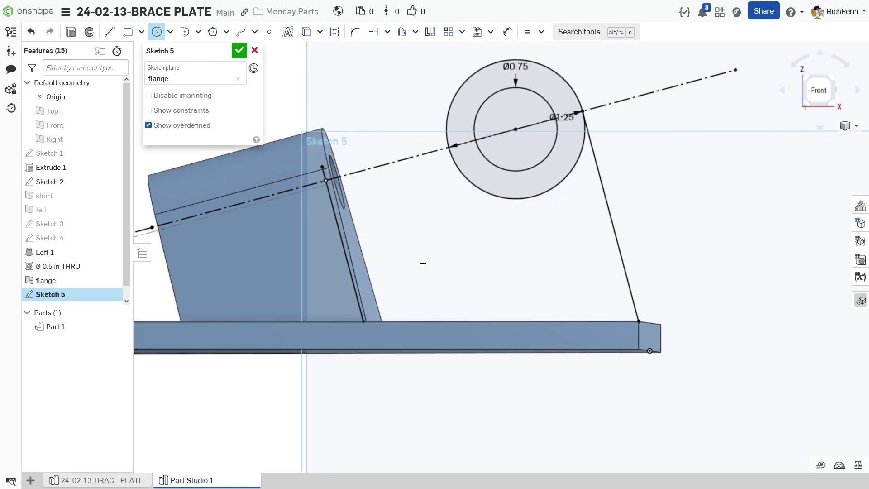
middle_click_drag(418, 263, 523, 258)
key("n")
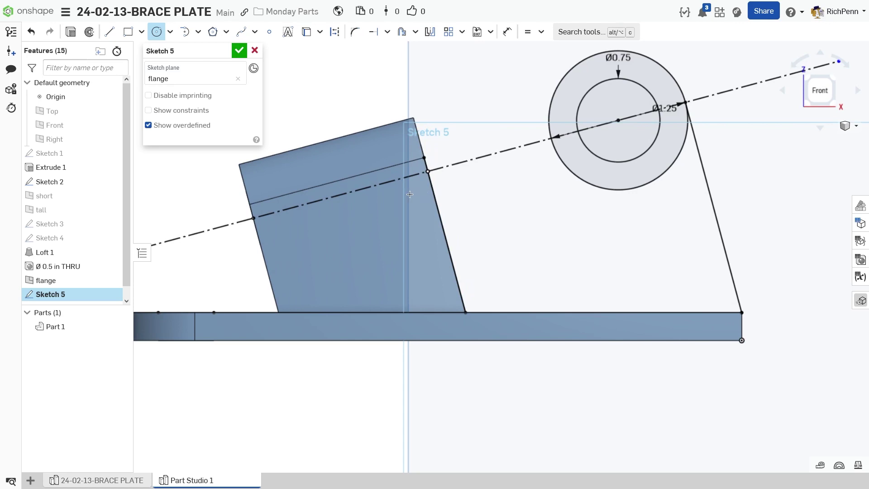
key("l")
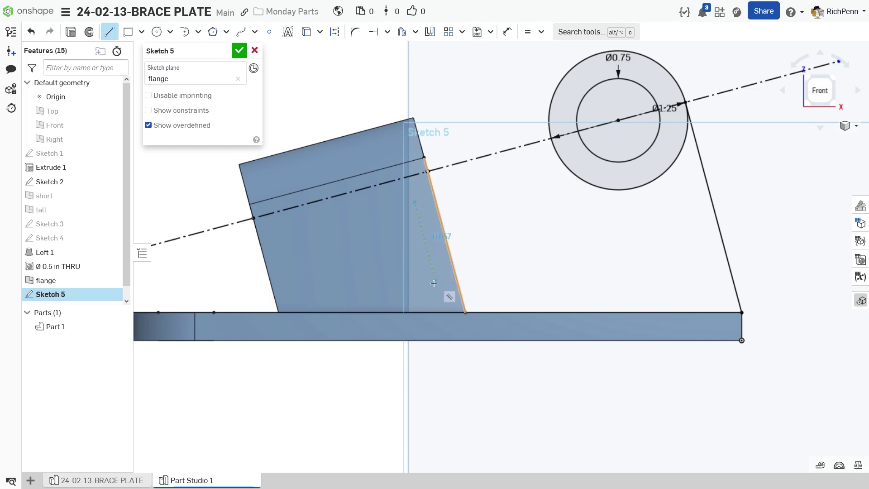
left_click(442, 313)
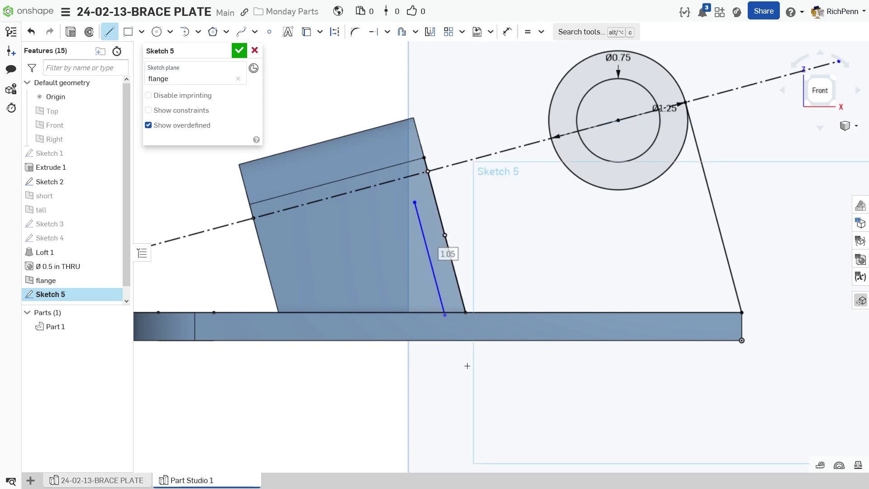
Constrain the lower end of the line inside the loft's side to be coincident with the plate's top edge
scroll(481, 404, "up", 4)
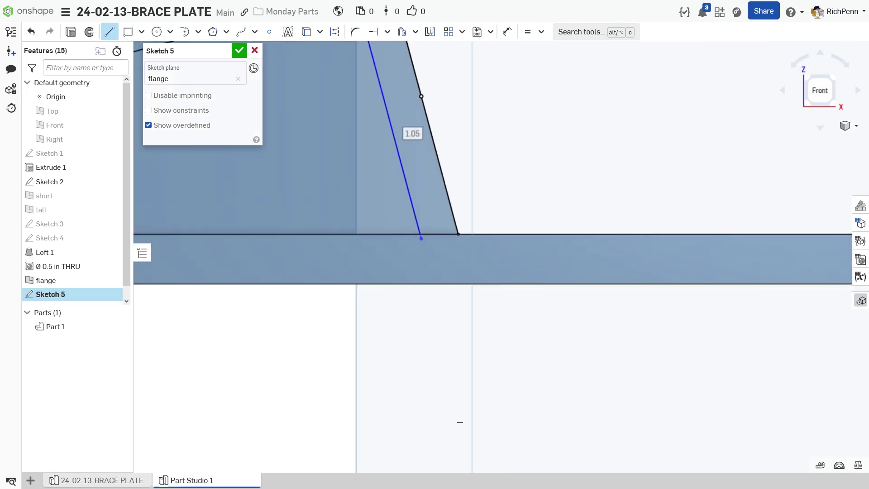
key("i")
left_click(422, 238)
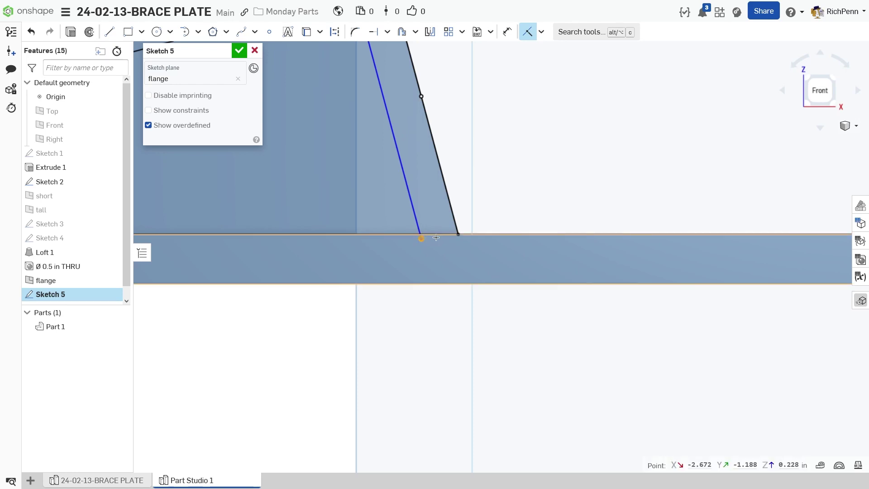
left_click(436, 235)
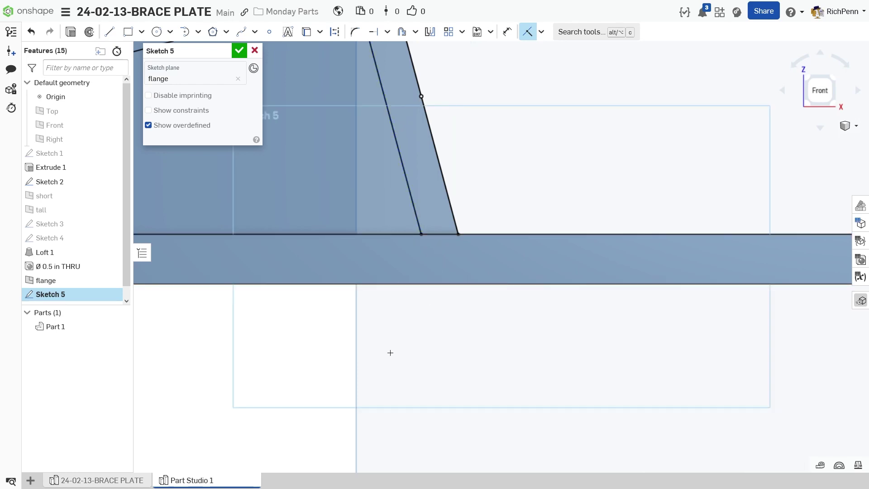
Dimension the inner line 0.25 in from the loft's slanted end edge and delete the conflicting constraint near its lower end
key("d")
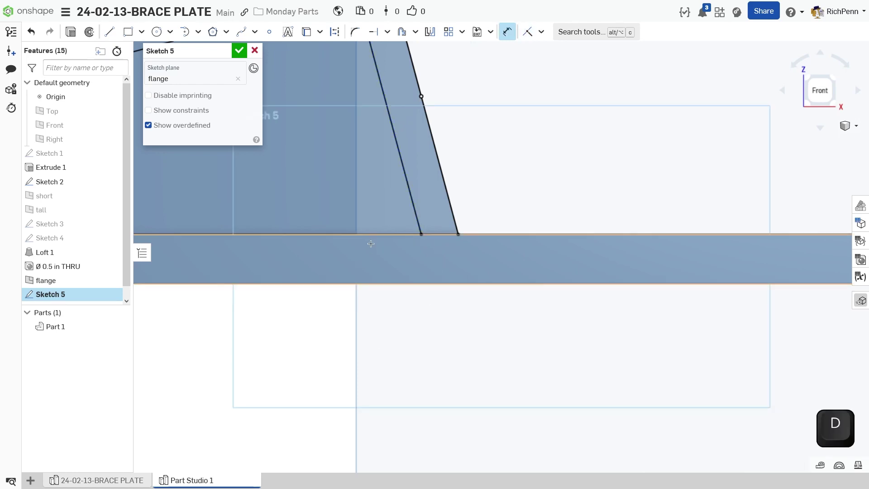
left_click(414, 205)
left_click(446, 193)
left_click(478, 184)
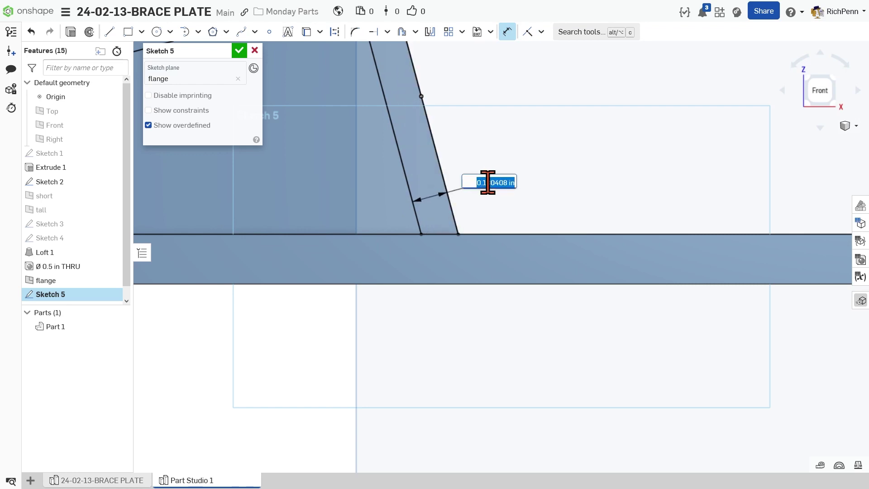
type("0.25")
key("Return")
scroll(480, 186, "down", 1)
mouse_move(562, 165)
middle_mouse_down()
mouse_move(587, 192)
mouse_move(630, 309)
middle_mouse_up()
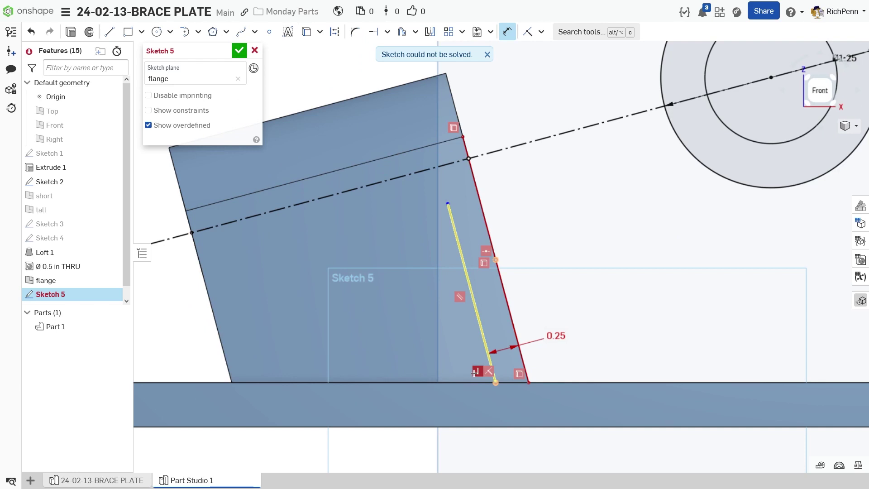
key("Delete")
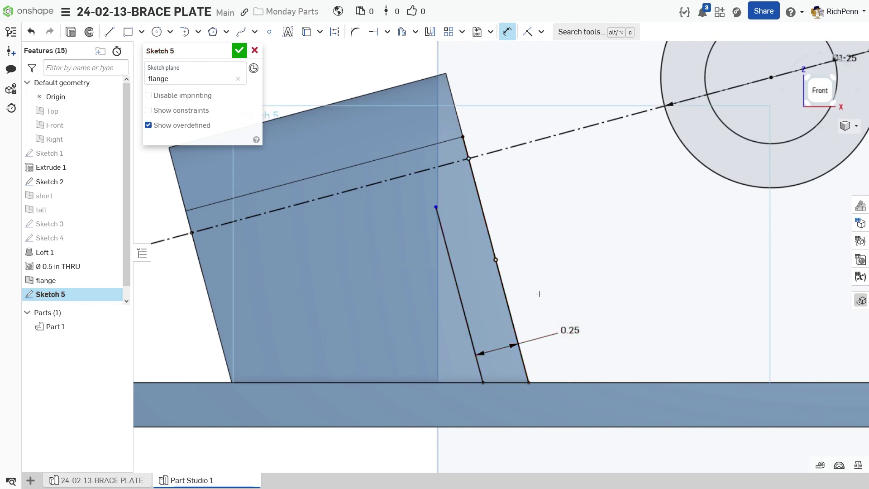
Set the vertical height from the plate's top to the inner line's upper end to 0.875 in
scroll(539, 292, "up", 1)
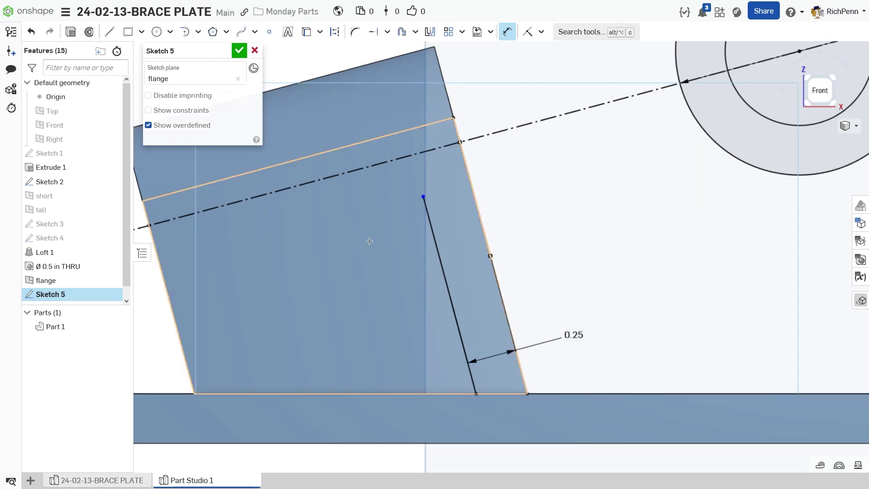
key("d")
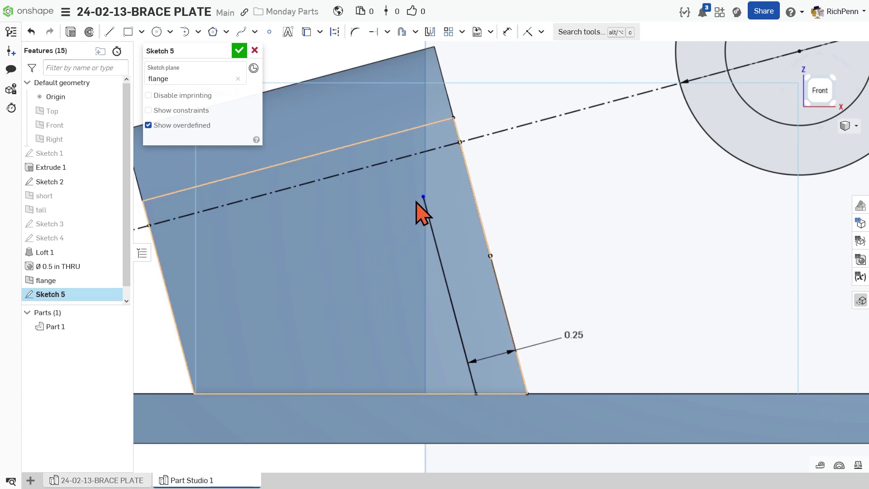
key("d")
left_click(423, 393)
left_click(423, 196)
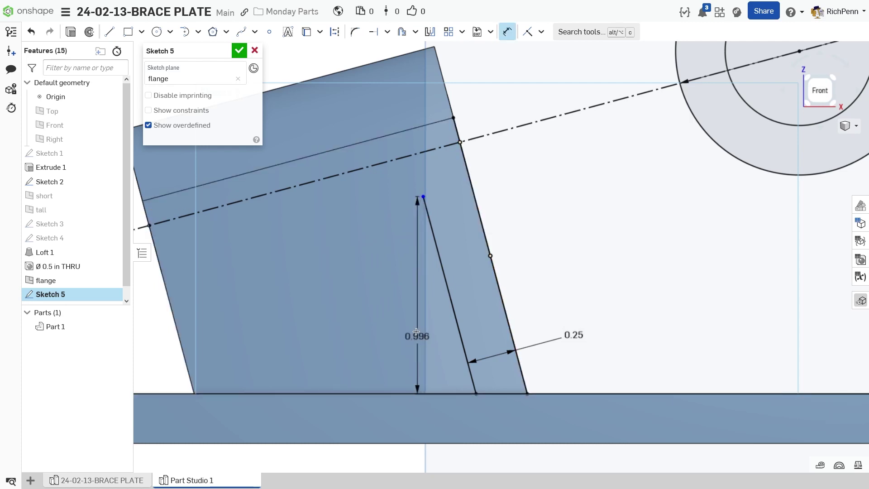
left_click(416, 314)
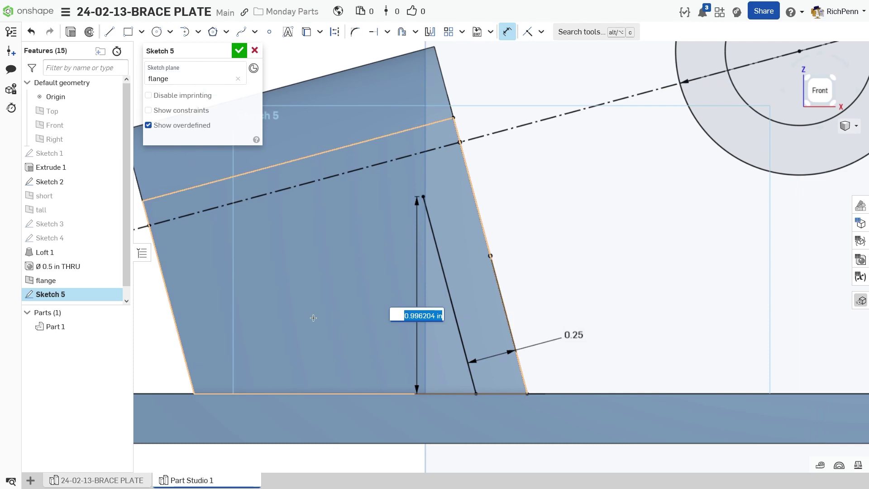
type(".875")
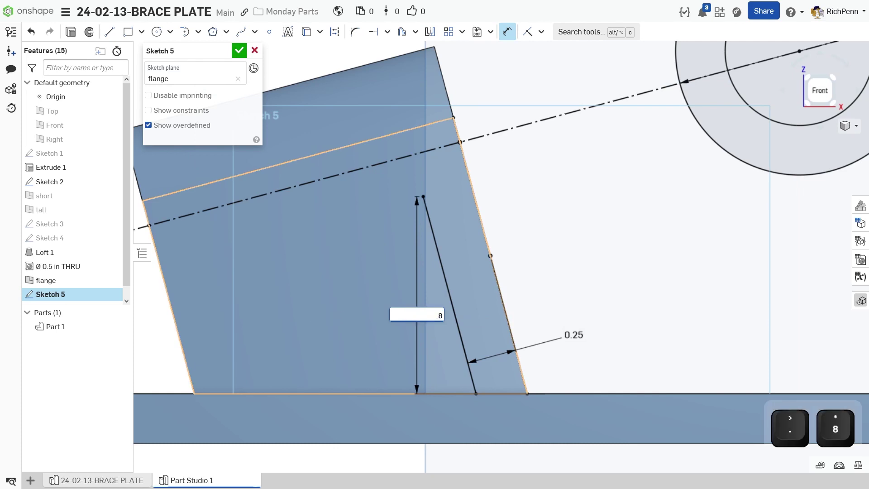
key("Return")
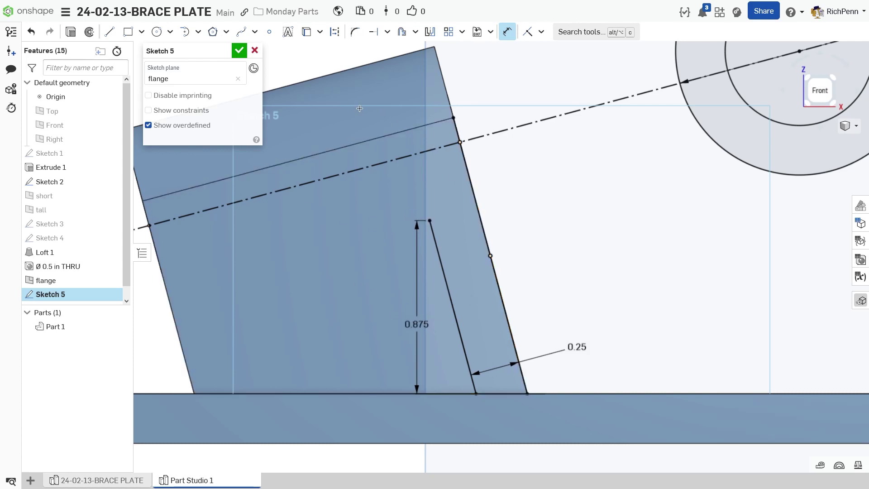
Draw a line from the inner line's upper end to the 1.25 in circle, perpendicular to the loft's slanted end edge
left_click(109, 32)
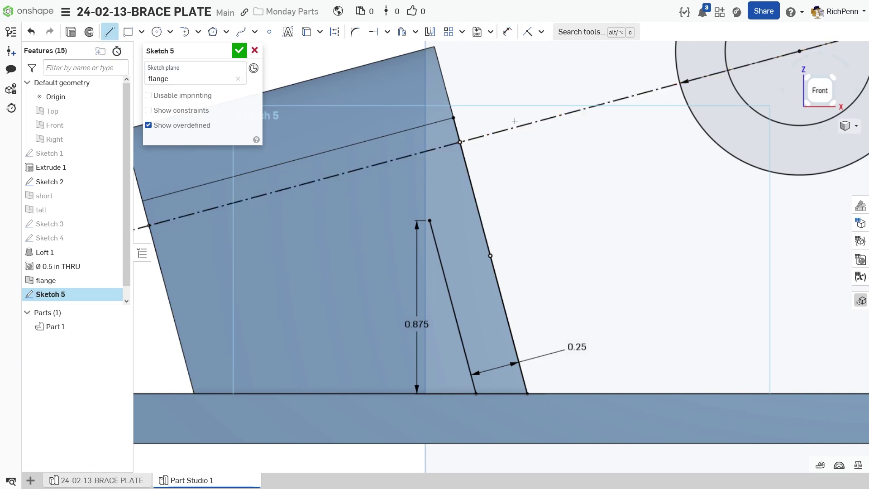
left_click(429, 220)
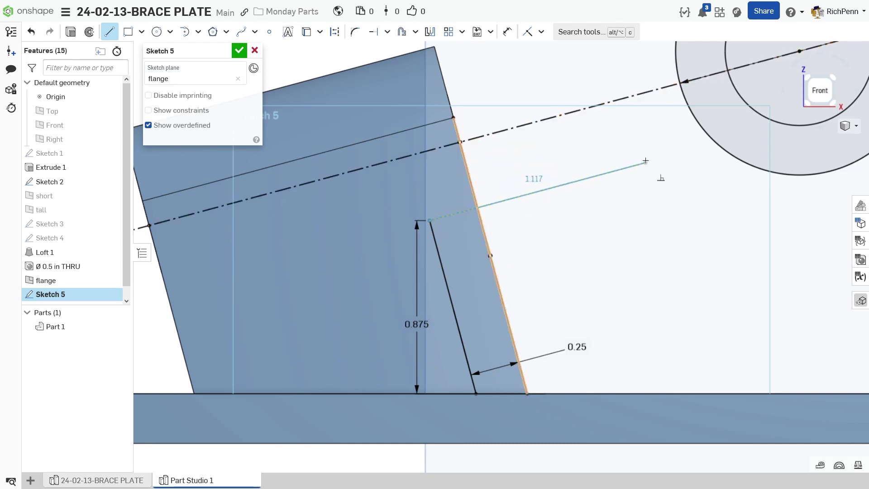
left_click(715, 144)
key("Escape")
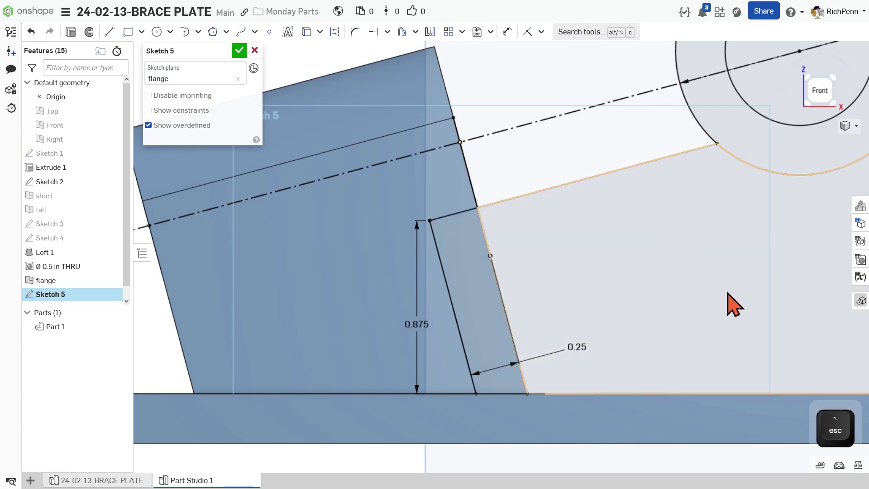
Draw a line about 0.35 in long from the flange's upper line to the slanted centreline, perpendicular to the upper line and just outside the circle
middle_click_drag(728, 293, 663, 325)
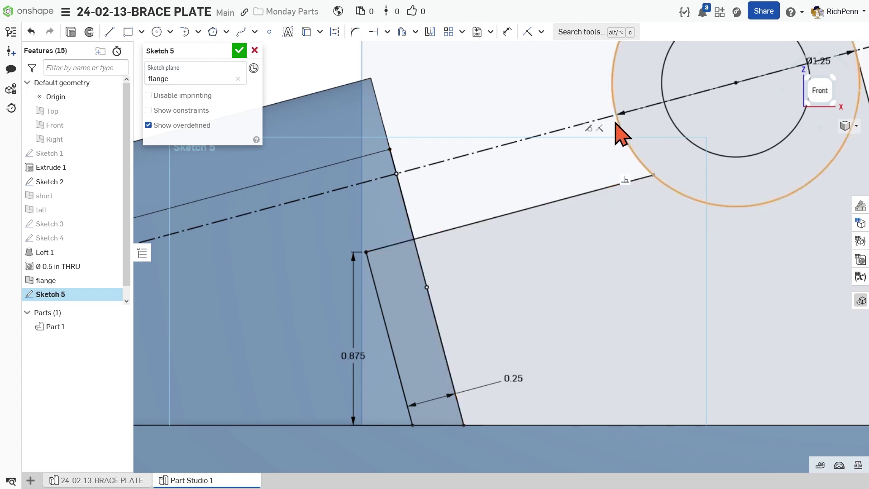
key("l")
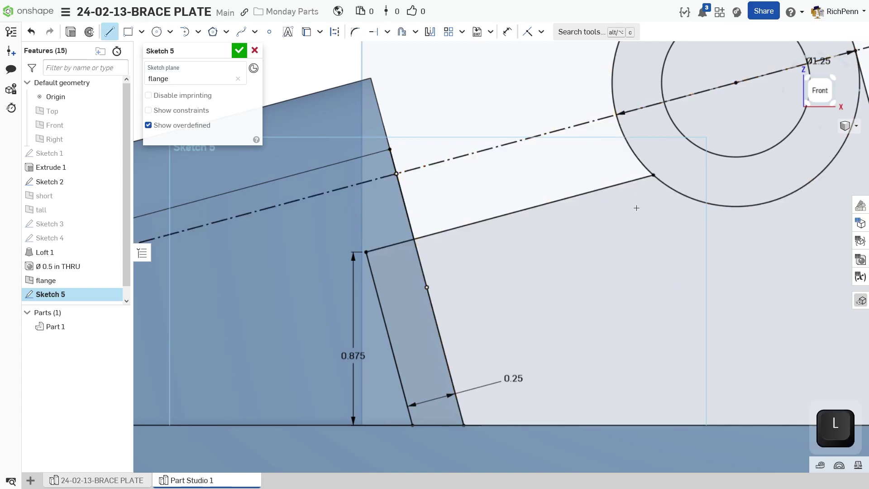
left_click(620, 184)
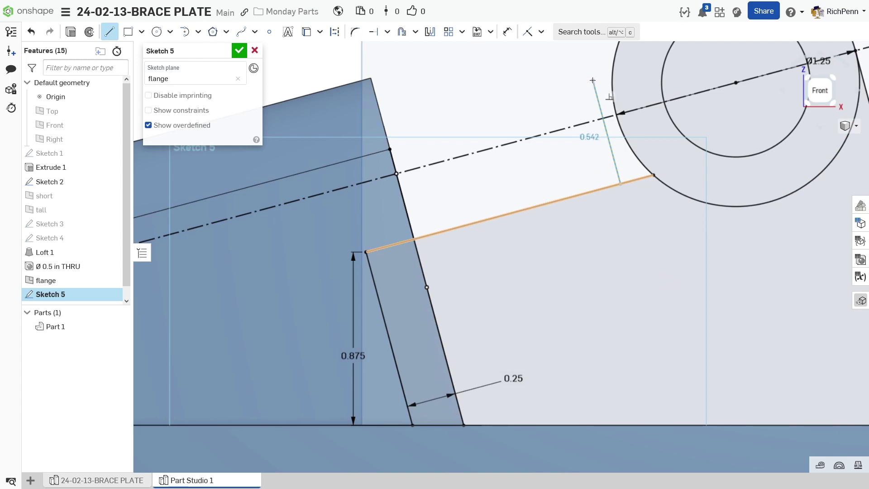
left_click(599, 117)
key("Escape")
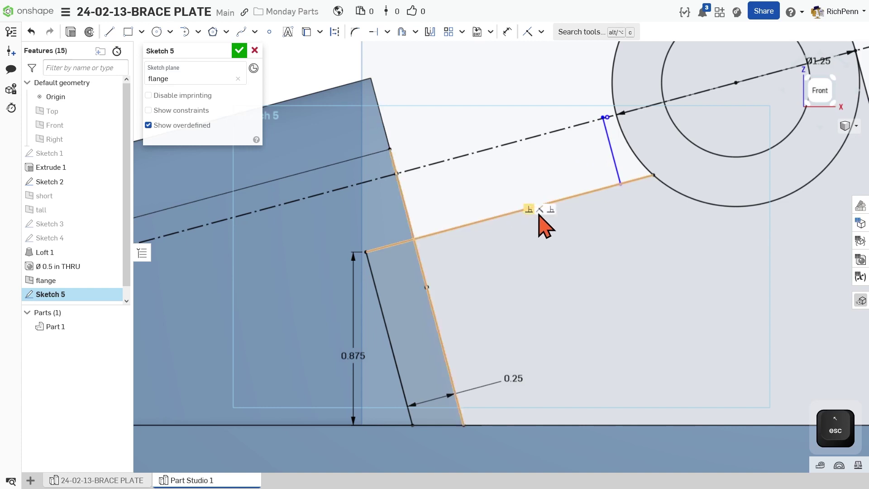
Make the short perpendicular line tangent to the 1.25 in circle and trim the piece of the upper line extending past it
key("t")
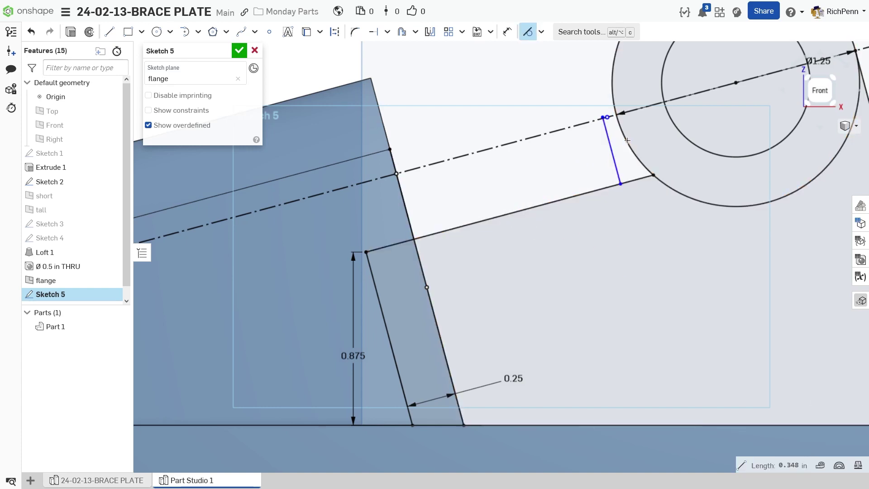
left_click(612, 149)
key("m")
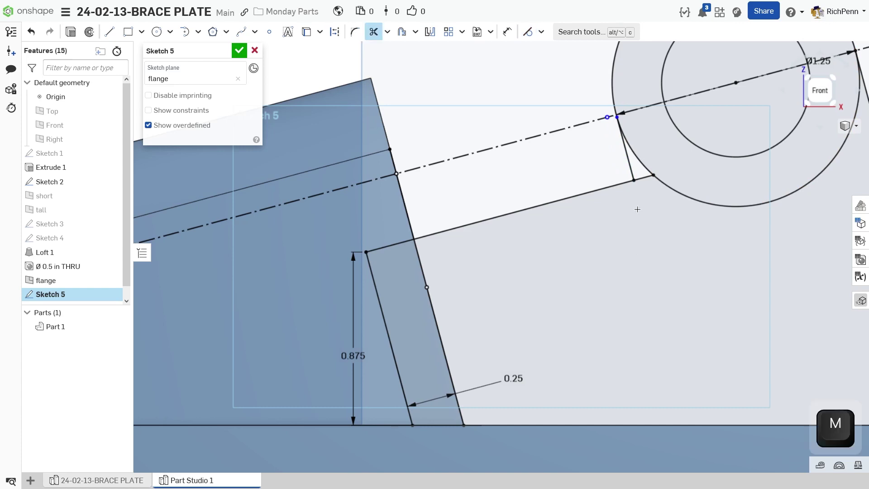
left_click(644, 176)
scroll(651, 289, "down", 3)
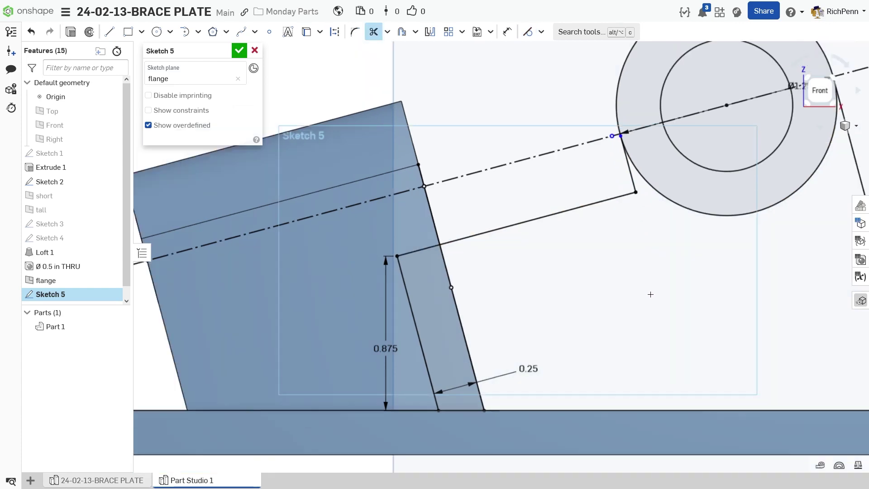
Make the short line's upper end coincident with the 1.25 in circle and finish the flange sketch
mouse_move(645, 309)
middle_mouse_down()
mouse_move(659, 258)
mouse_move(594, 304)
middle_mouse_up()
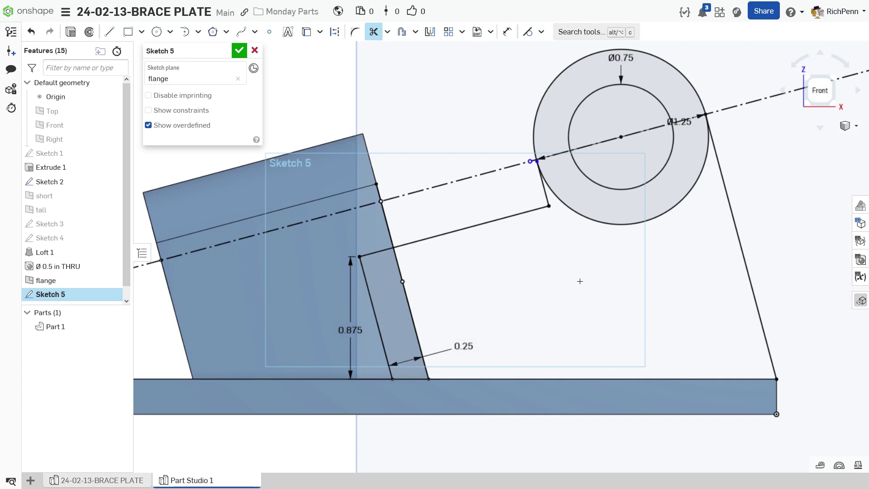
scroll(514, 304, "up", 3)
key("l")
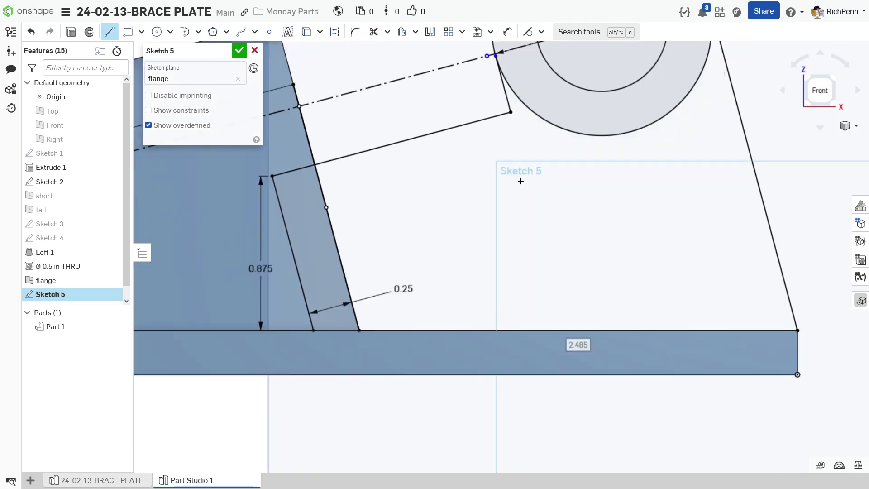
middle_click_drag(518, 180, 557, 393)
scroll(507, 361, "up", 1)
scroll(493, 348, "up", 3)
middle_click_drag(479, 330, 503, 369)
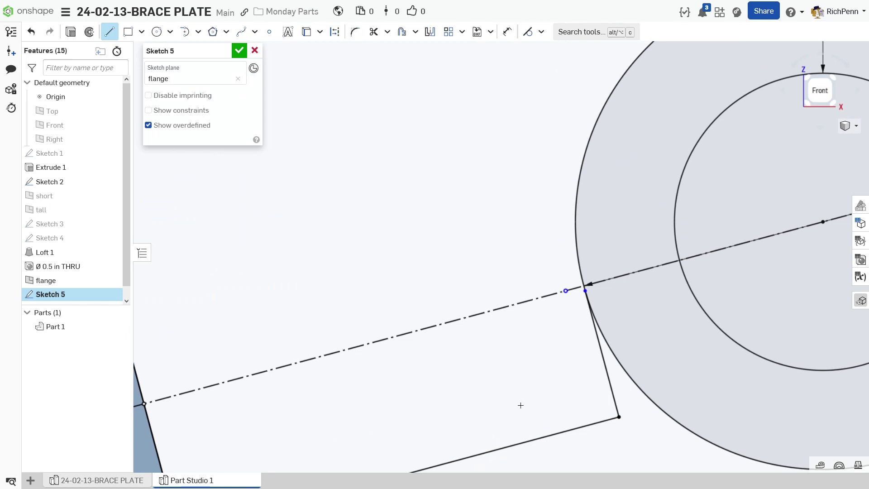
key("t")
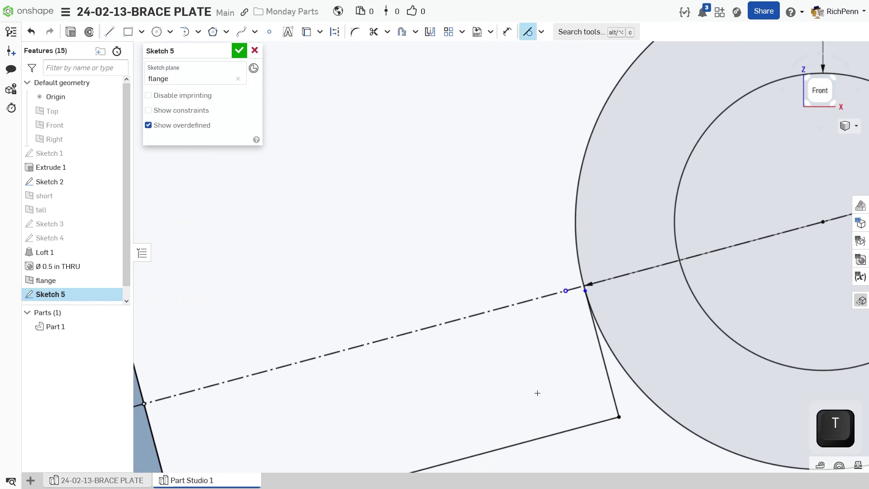
left_click(606, 340)
key("e")
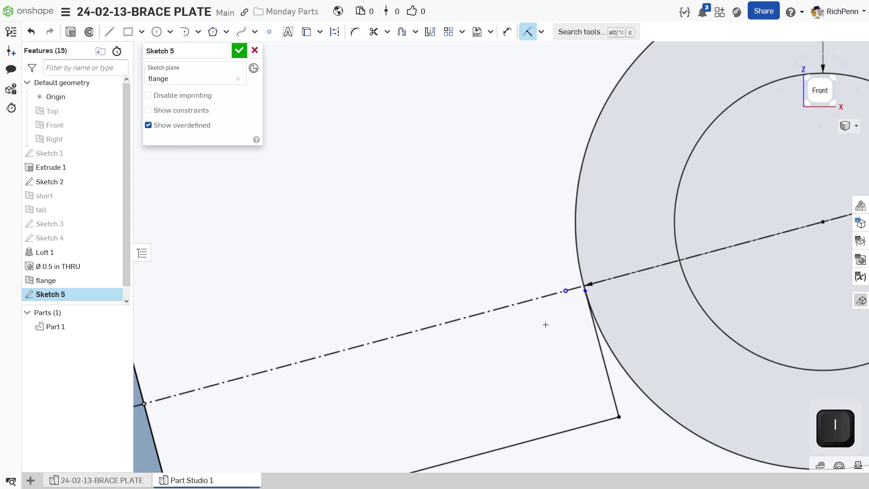
left_click(580, 273)
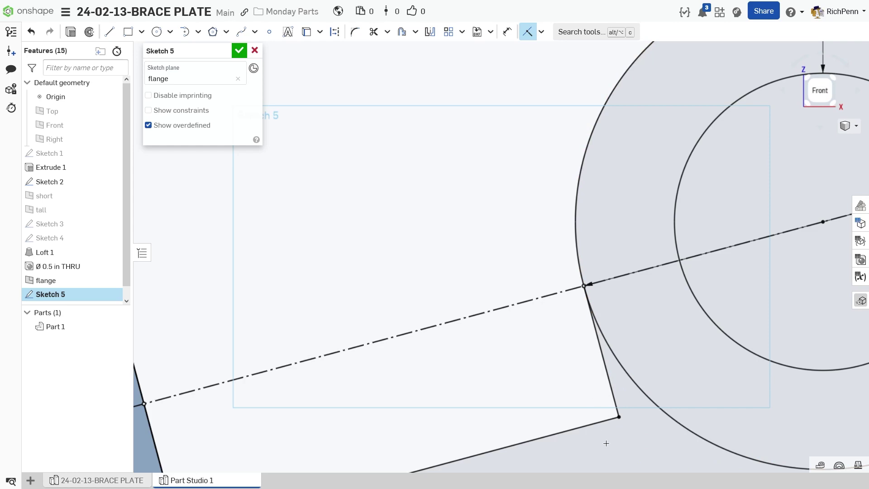
scroll(606, 442, "down", 3)
middle_click_drag(529, 386, 555, 72)
scroll(592, 221, "down", 3)
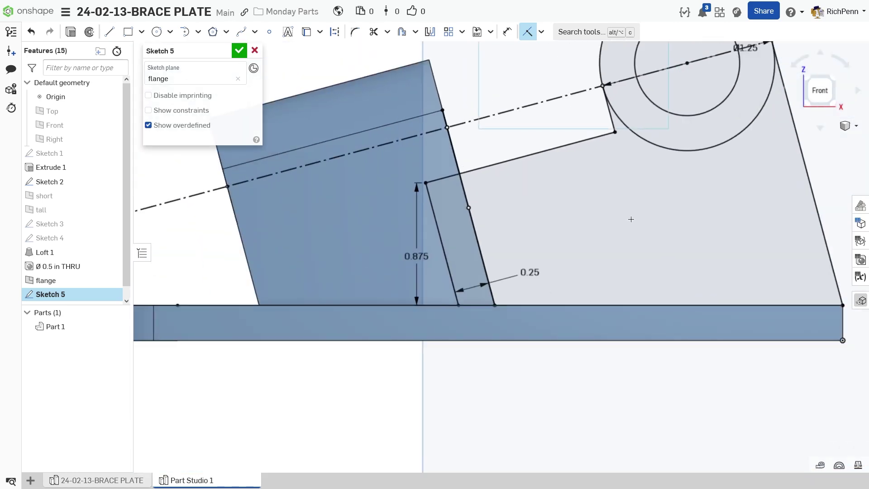
mouse_move(649, 229)
middle_mouse_down()
mouse_move(539, 305)
mouse_move(541, 329)
middle_mouse_up()
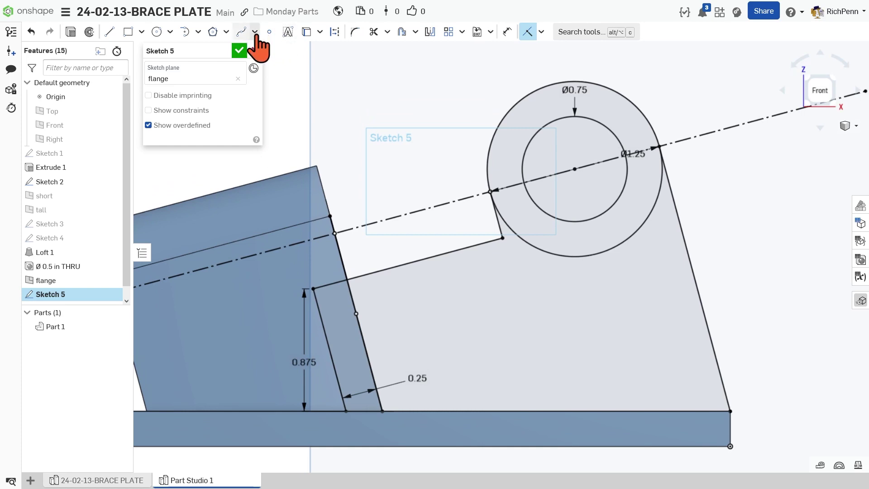
left_click(239, 50)
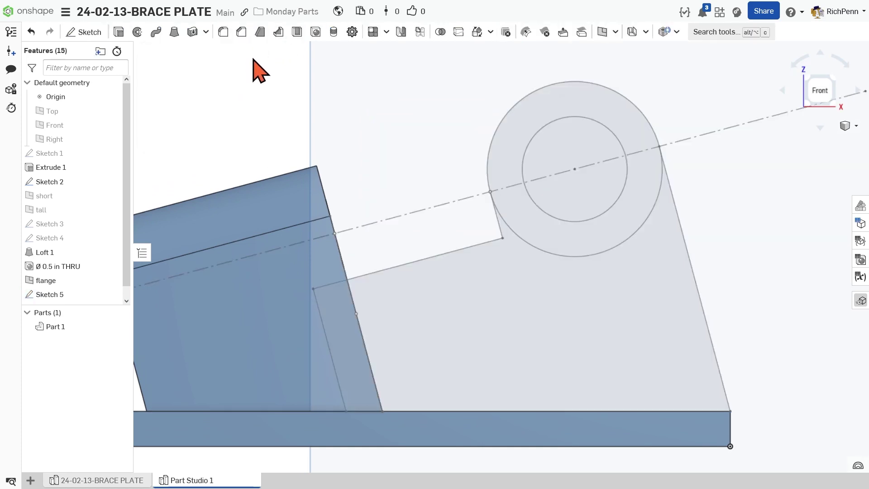
Extrude the narrow sketch region beside the loft up to next, with the direction flipped toward the lofted boss
scroll(423, 151, "down", 1)
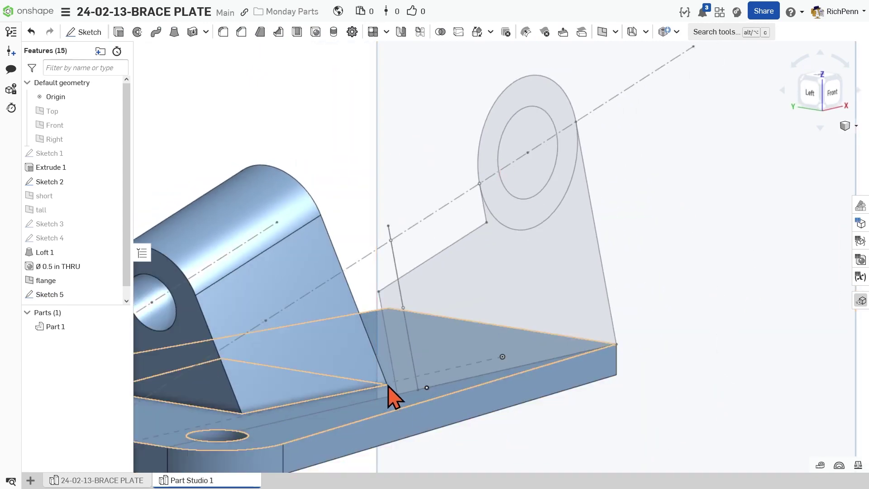
left_click(398, 351)
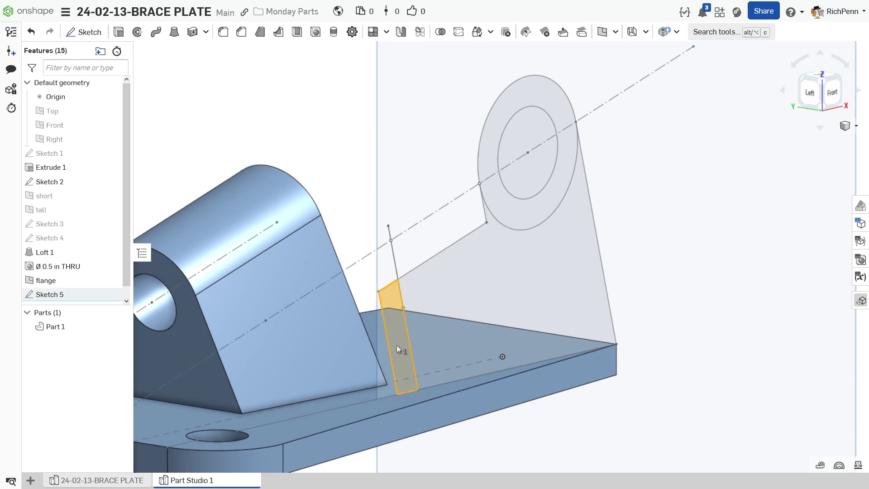
mouse_move(737, 403)
right_mouse_down()
mouse_move(713, 402)
mouse_move(710, 420)
right_mouse_up()
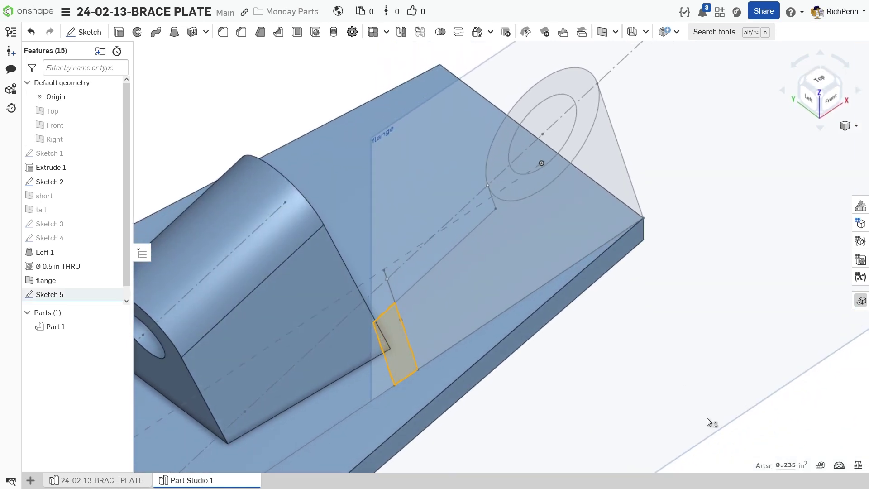
left_click(119, 33)
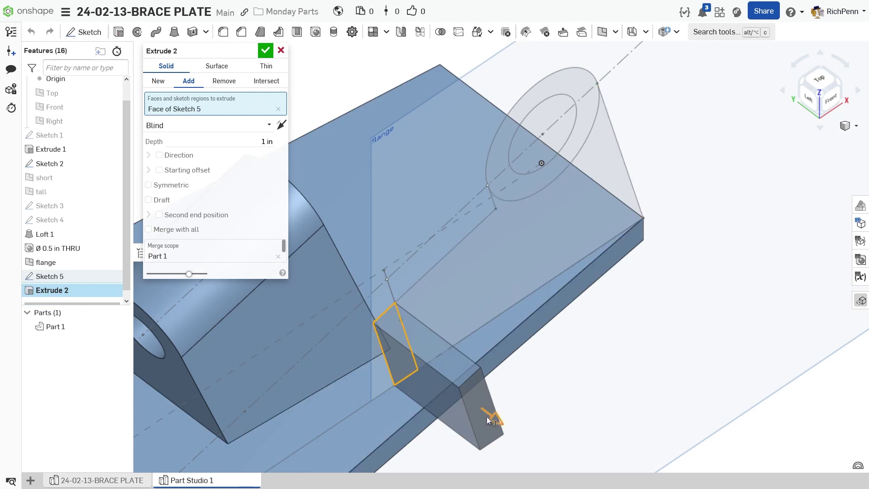
left_click(497, 422)
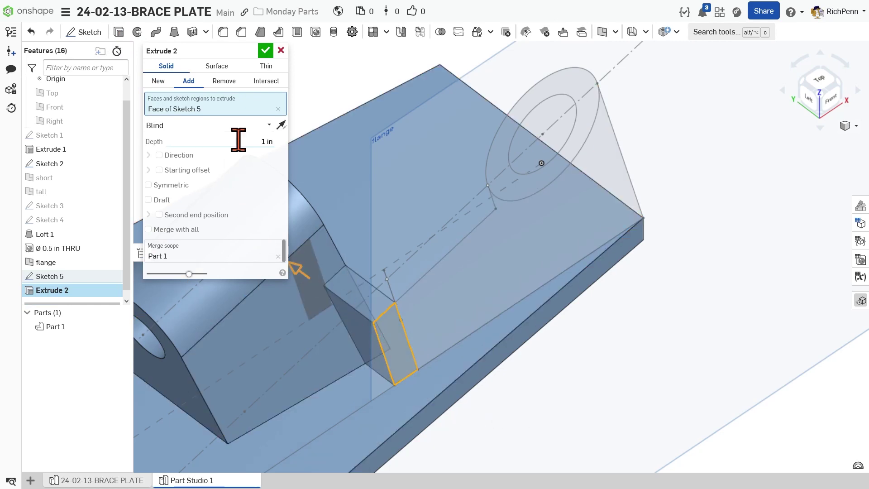
left_click(268, 126)
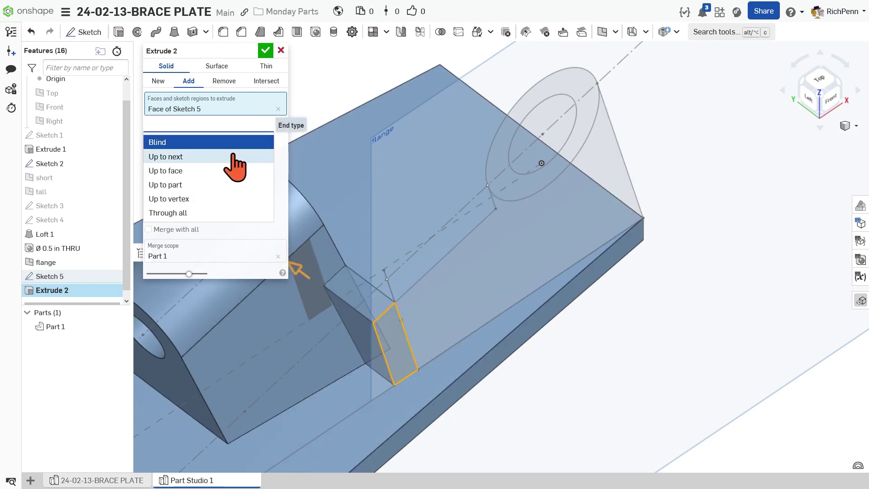
left_click(233, 157)
right_click_drag(650, 420, 525, 389)
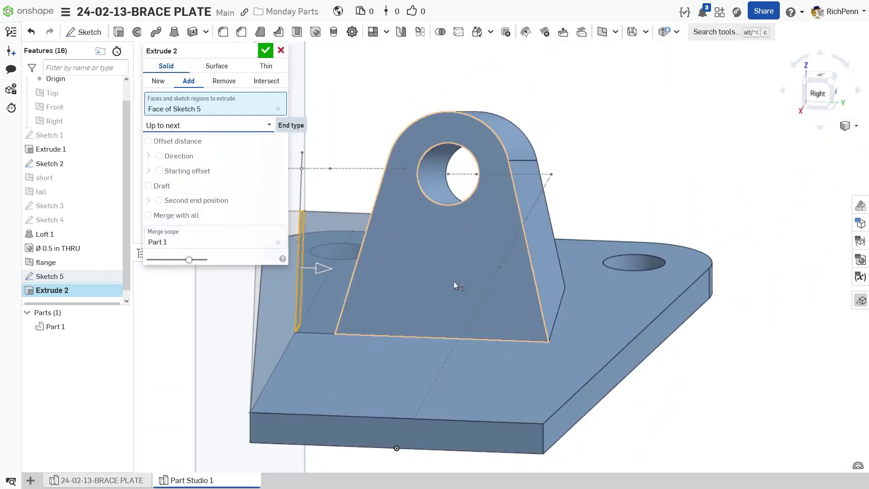
left_click(266, 51)
Show Sketch 5 and extrude its large flange region below the circles 0.25 in, with the direction flipped toward the plate's interior
right_click_drag(693, 455, 509, 461)
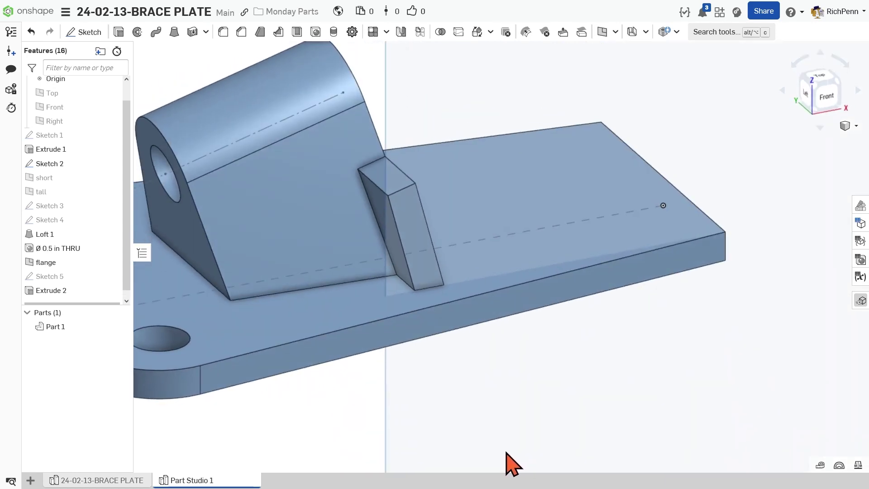
left_click(116, 276)
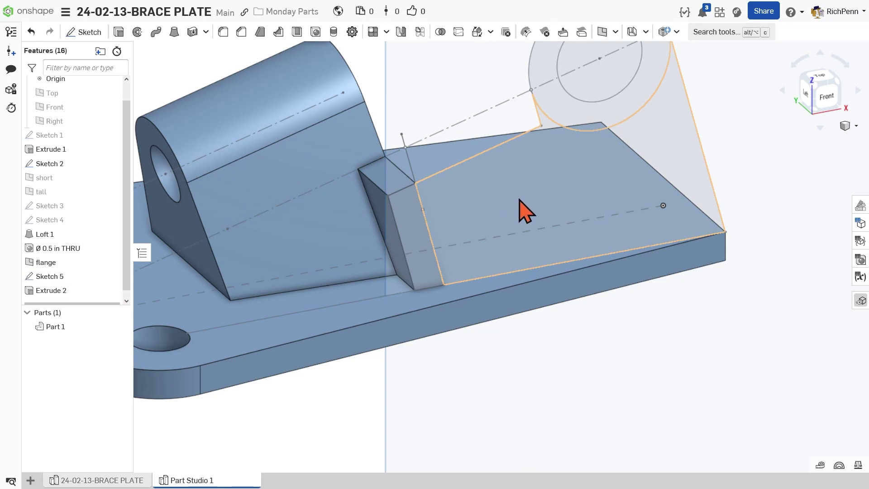
left_click(528, 191)
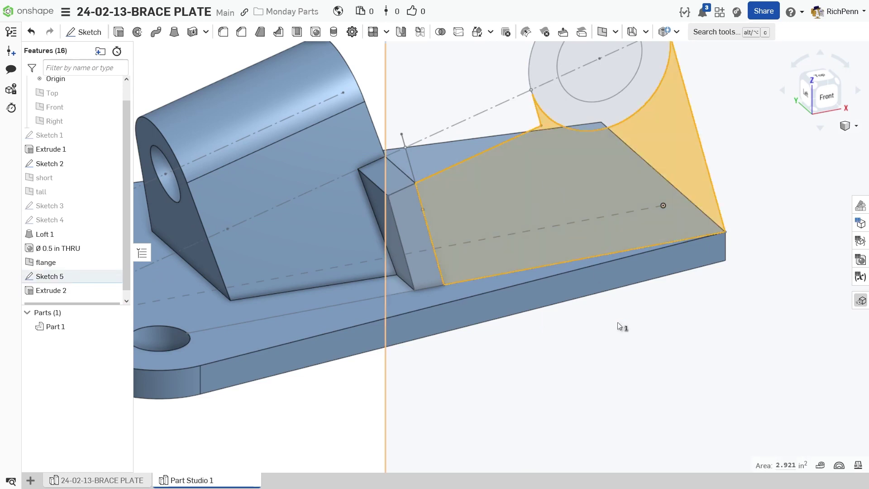
left_click(119, 32)
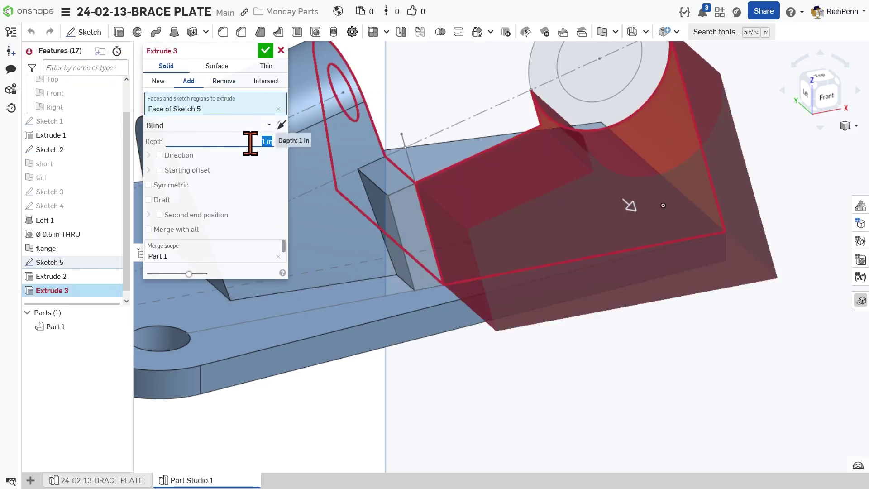
type("0.25")
key("Tab")
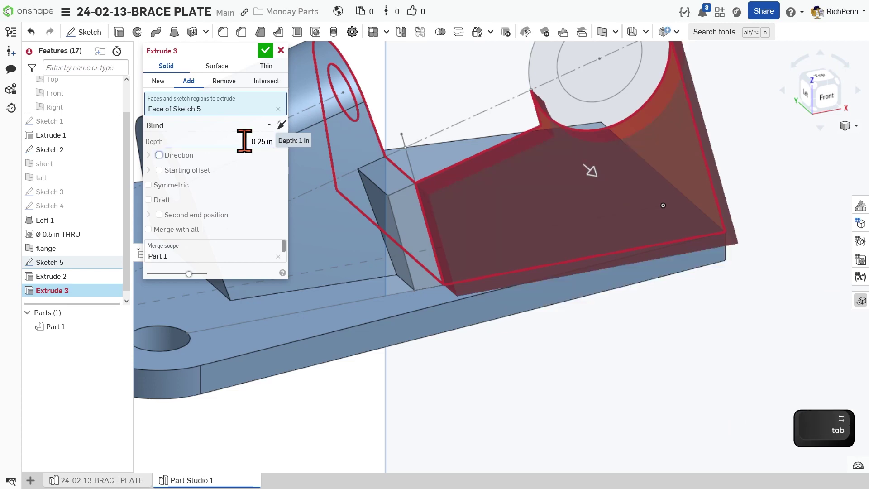
left_click(282, 124)
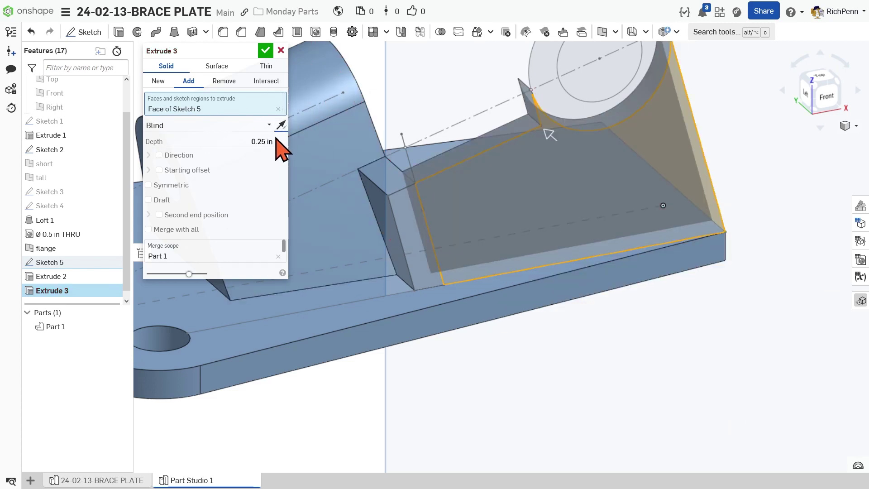
right_click_drag(666, 403, 648, 365)
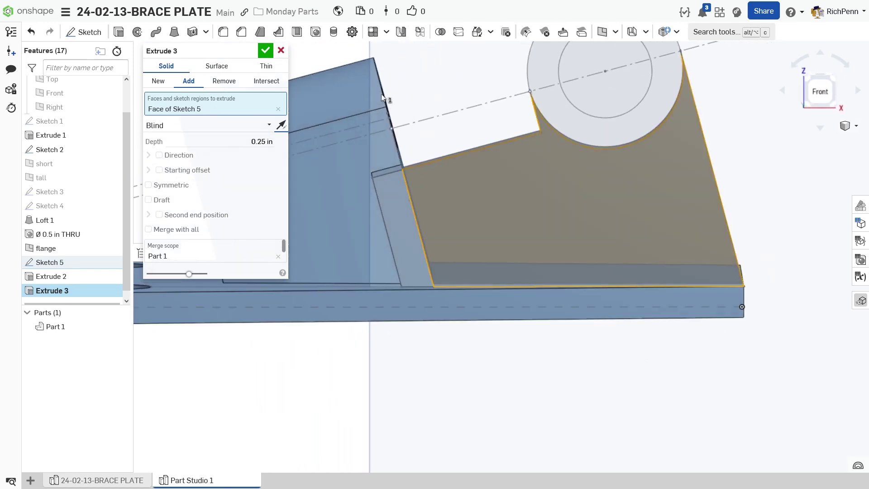
left_click(266, 55)
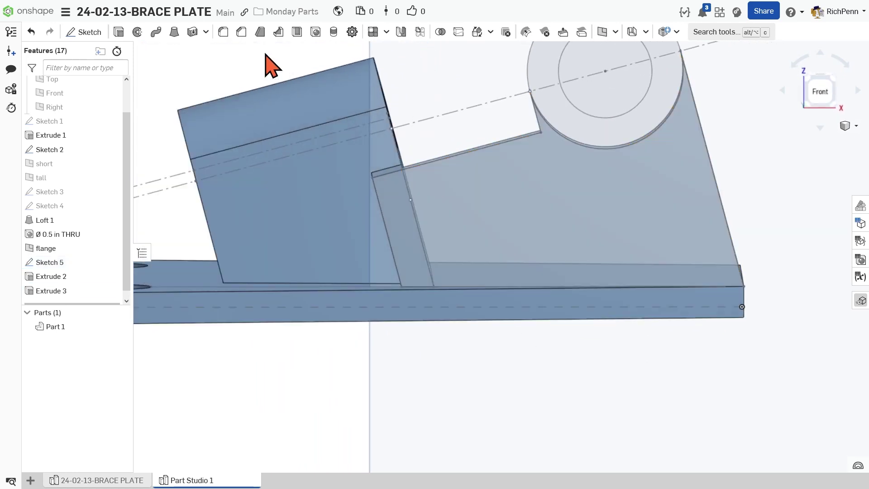
Set up an extrusion of the ring between the two circles with a depth of (2.5-2.375)/2 in and the direction flipped
scroll(431, 379, "down", 1)
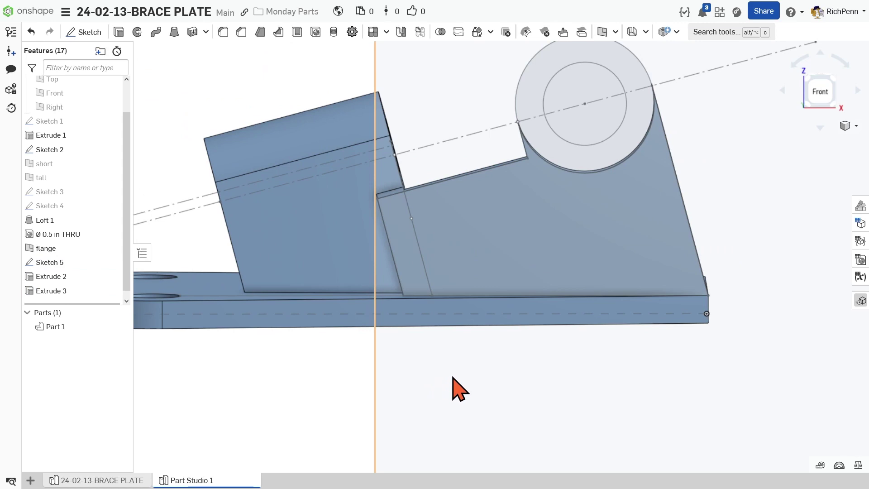
middle_click_drag(452, 386, 461, 425)
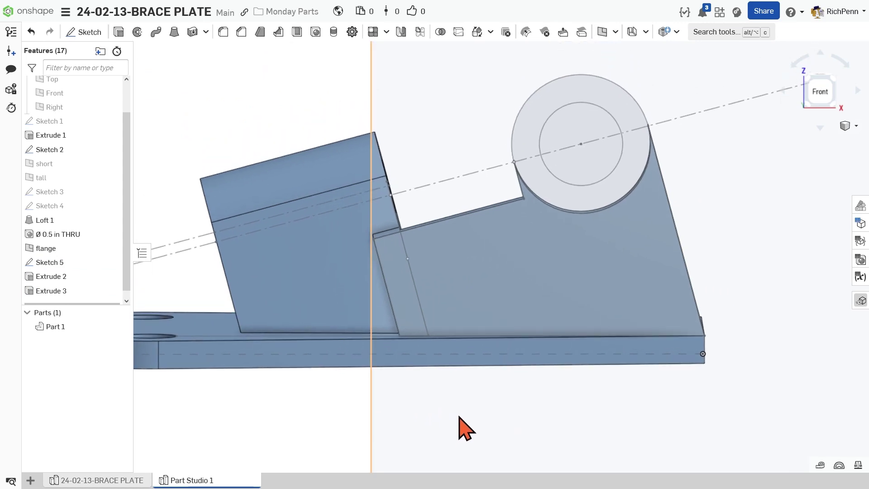
left_click(555, 198)
mouse_move(673, 208)
right_mouse_down()
mouse_move(771, 291)
mouse_move(679, 317)
right_mouse_up()
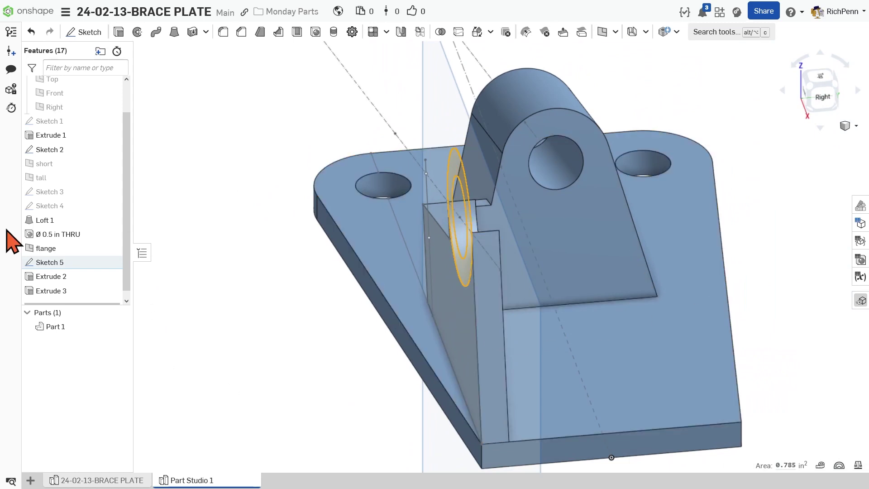
left_click(118, 32)
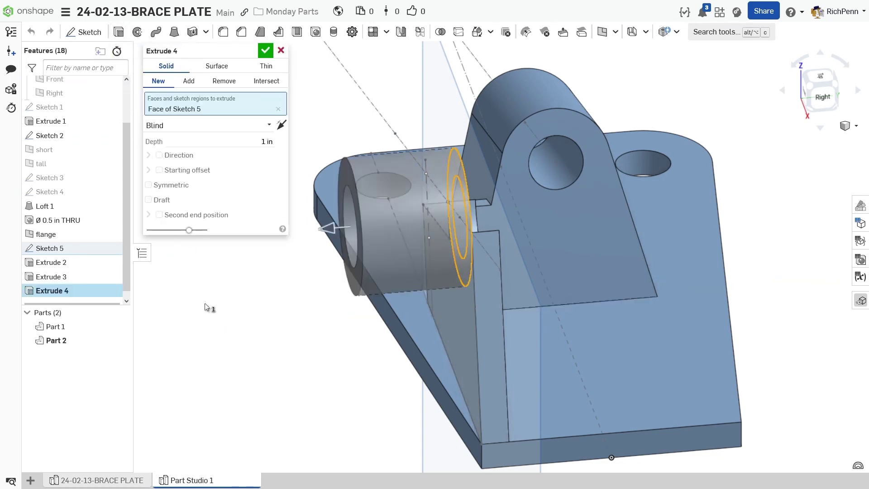
left_click(237, 138)
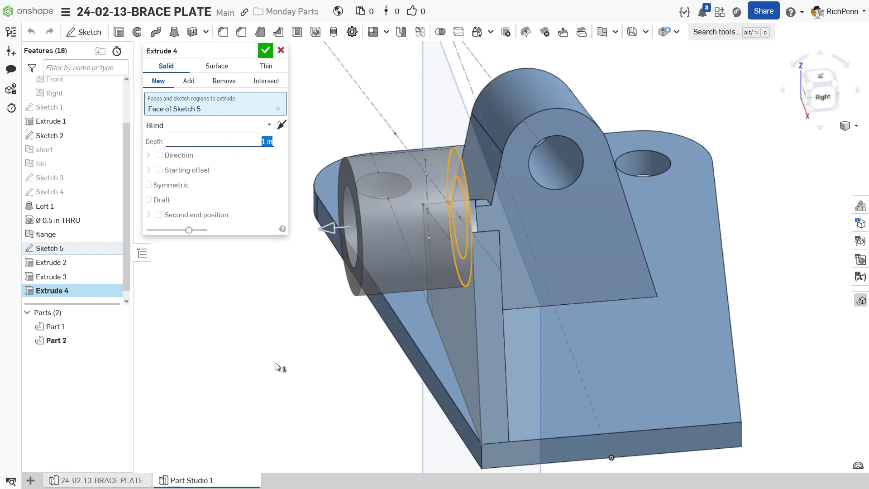
type("2.5")
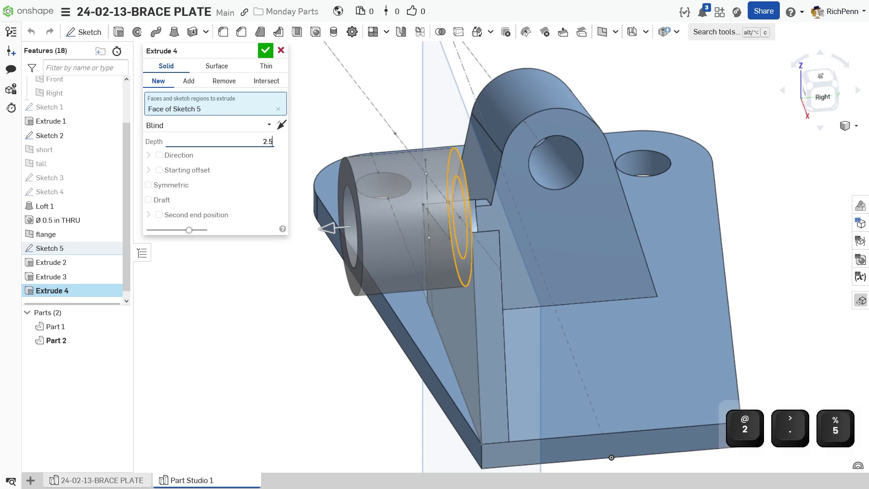
key("BackSpace")
key("BackSpace")
key("BackSpace")
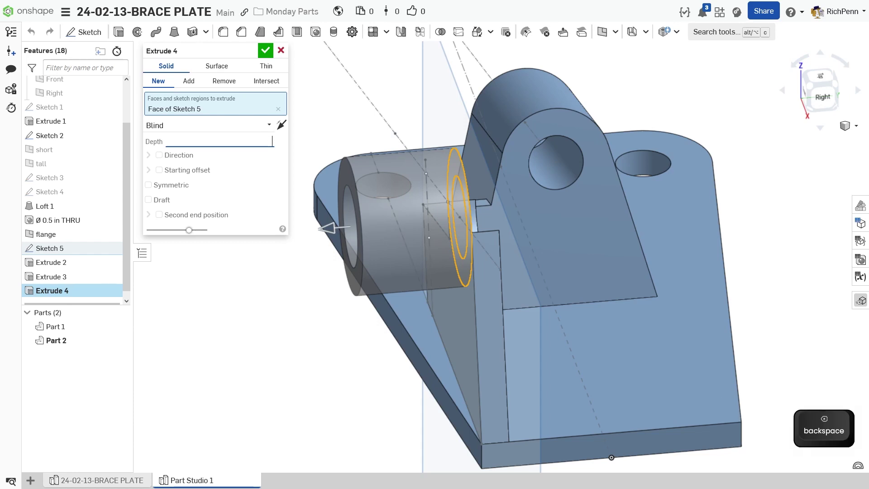
type("(2.5")
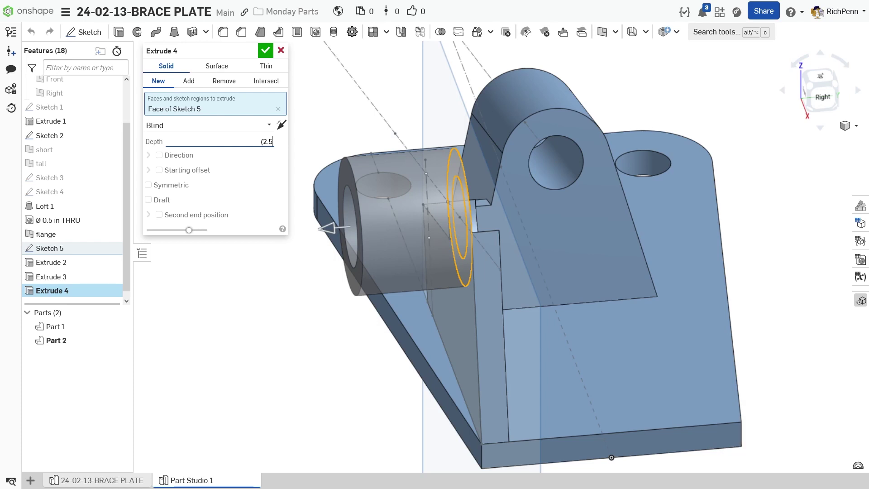
type("-")
type("2.375")
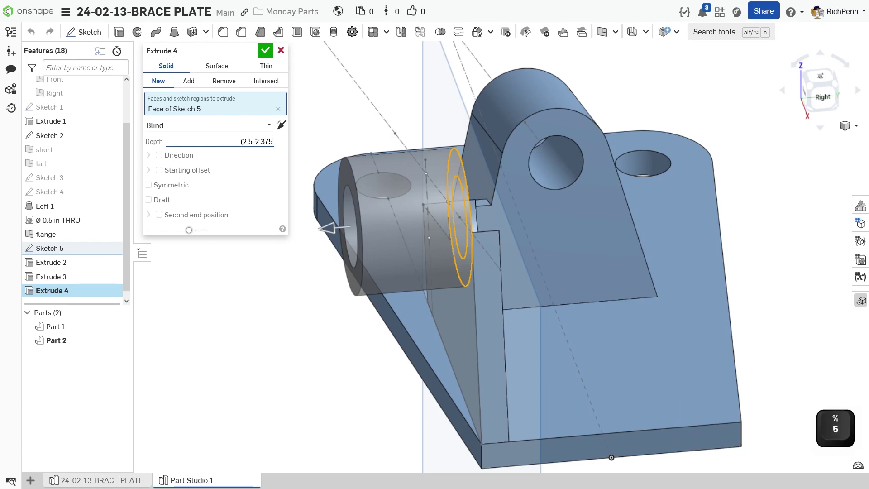
type(")")
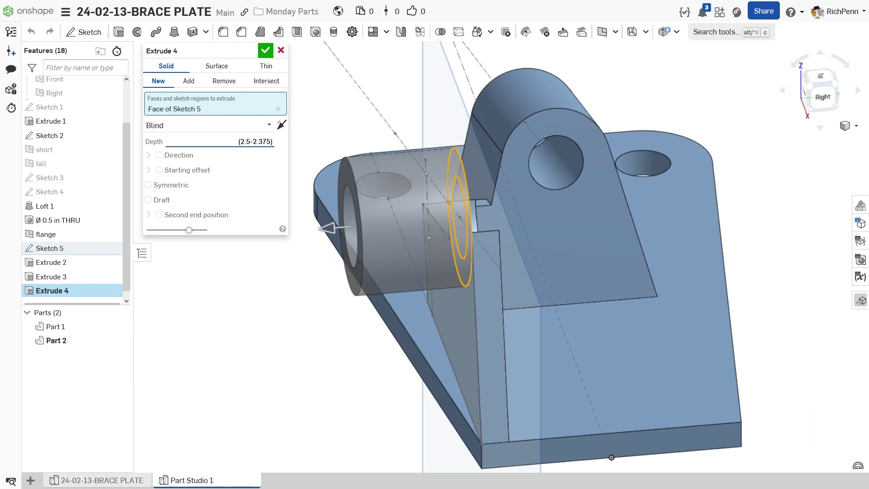
type("/2")
key("Return")
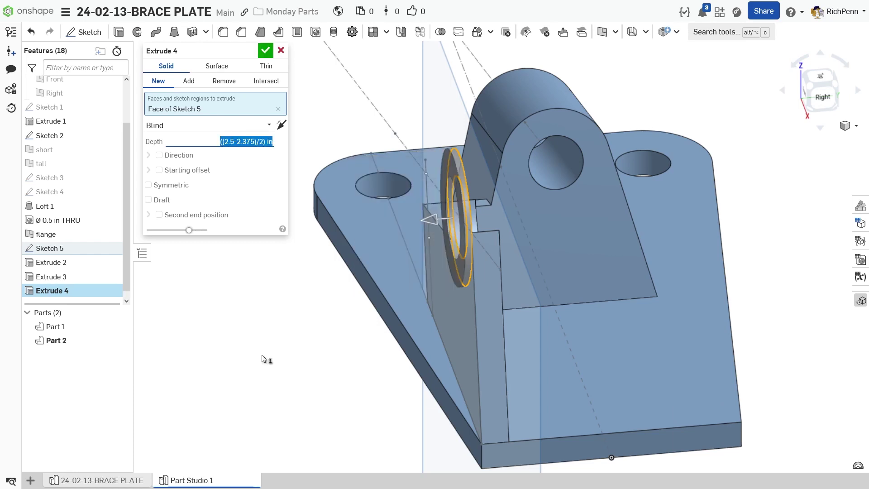
left_click(282, 125)
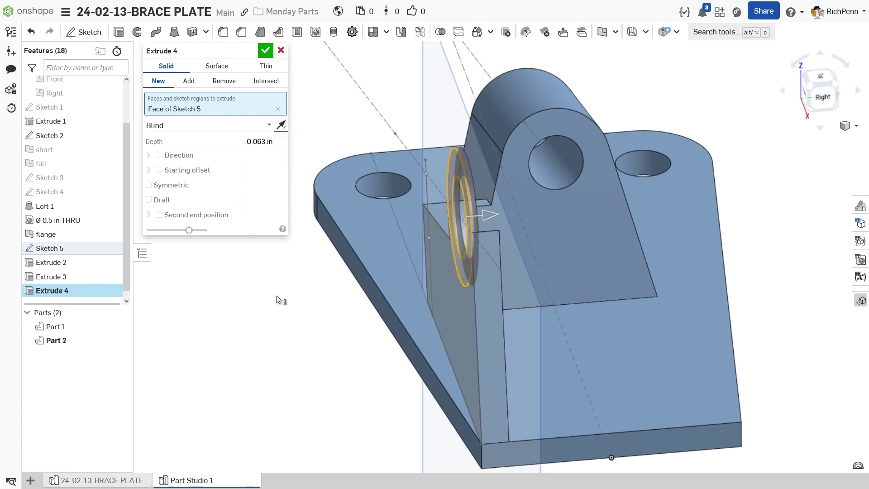
Move the ring extrusion's depth expression into a blind starting offset of ((2.5-2.375)/2) in
left_click(247, 141)
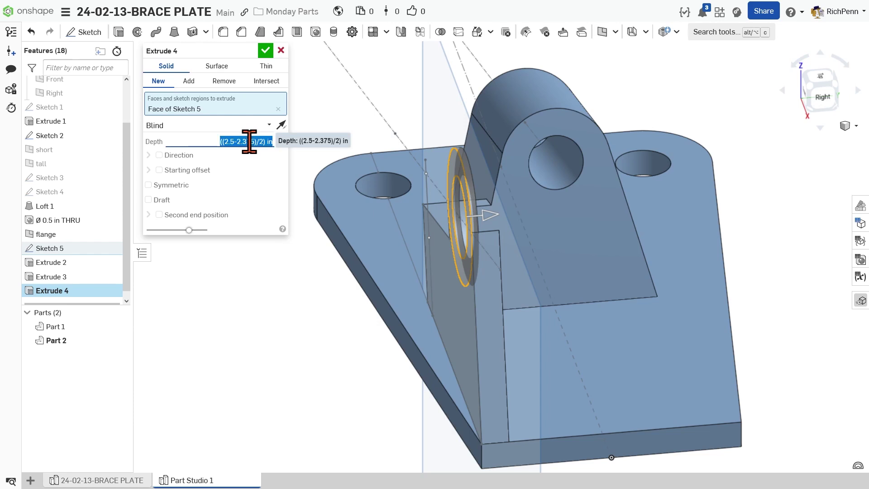
key("ctrl")
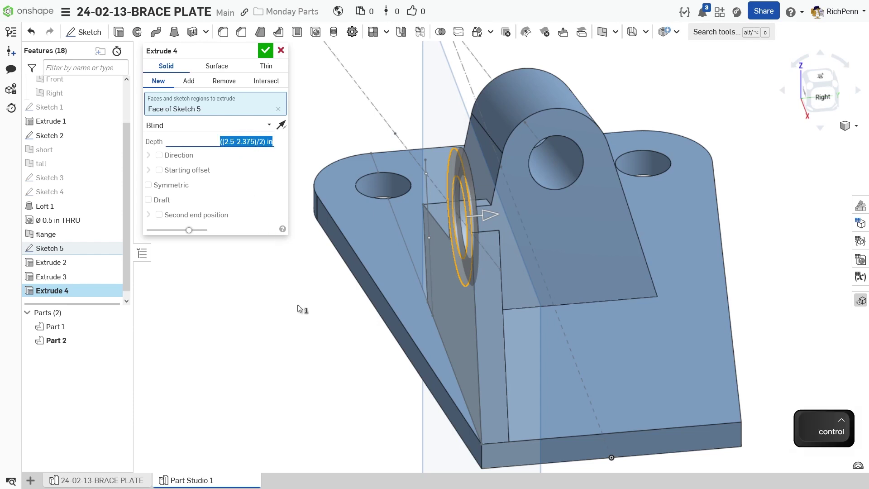
key("ctrl+x")
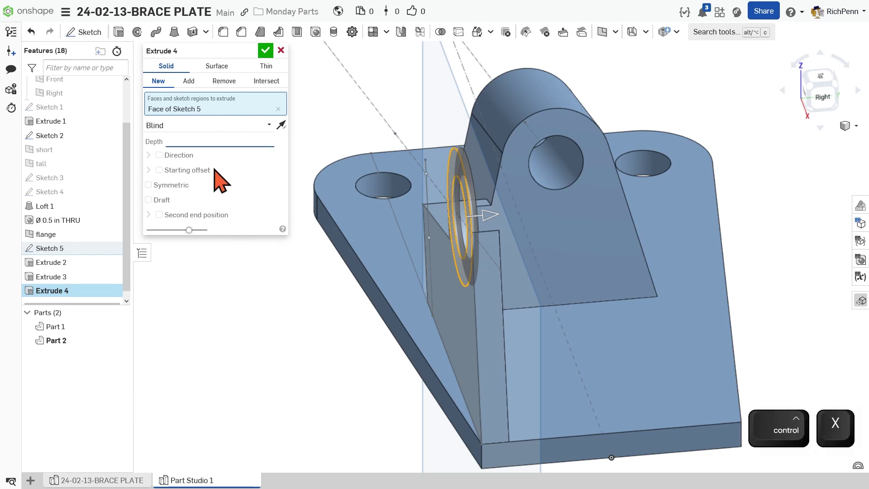
left_click(159, 170)
left_click(236, 200)
key("ctrl")
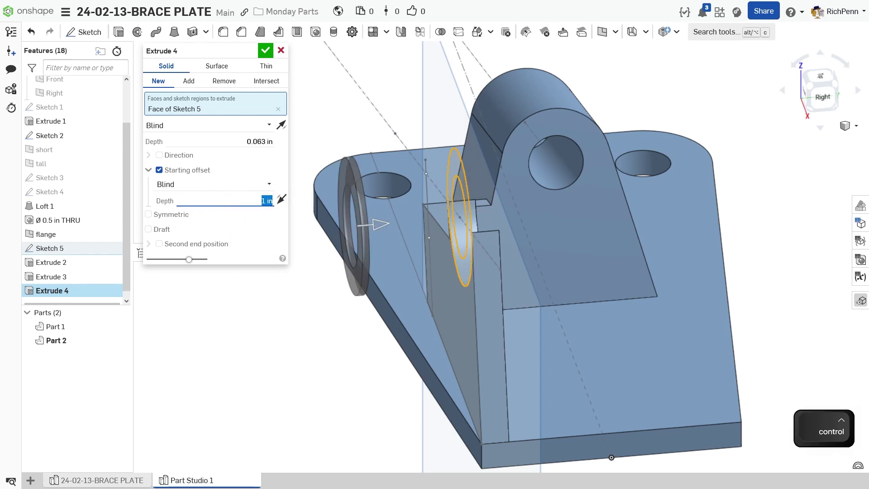
key("ctrl+v")
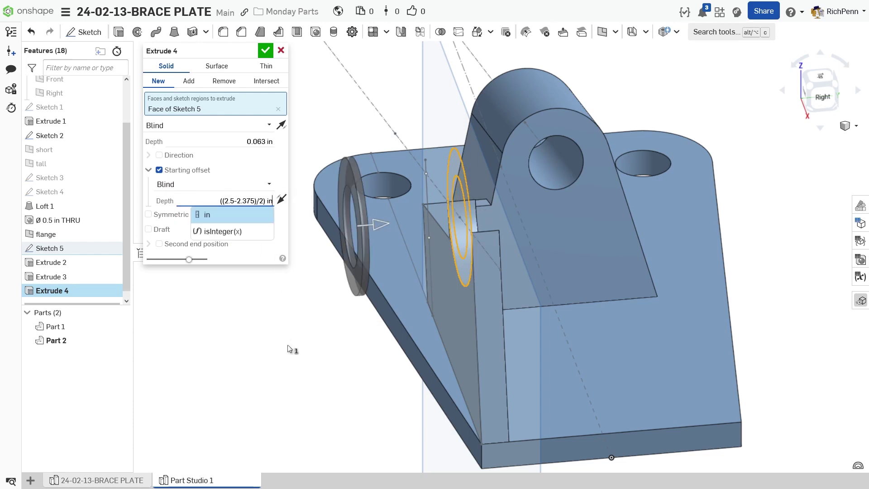
key("Return")
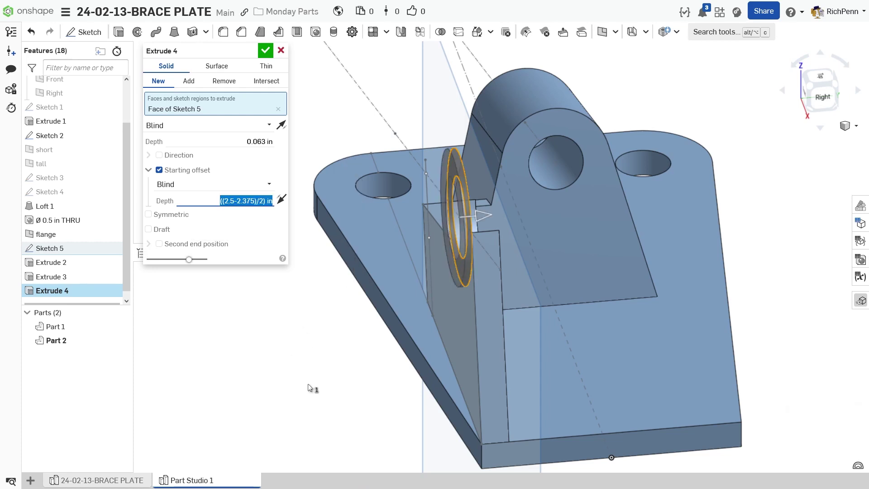
Set the ring extrusion's depth to 0.5 in
left_click(252, 142)
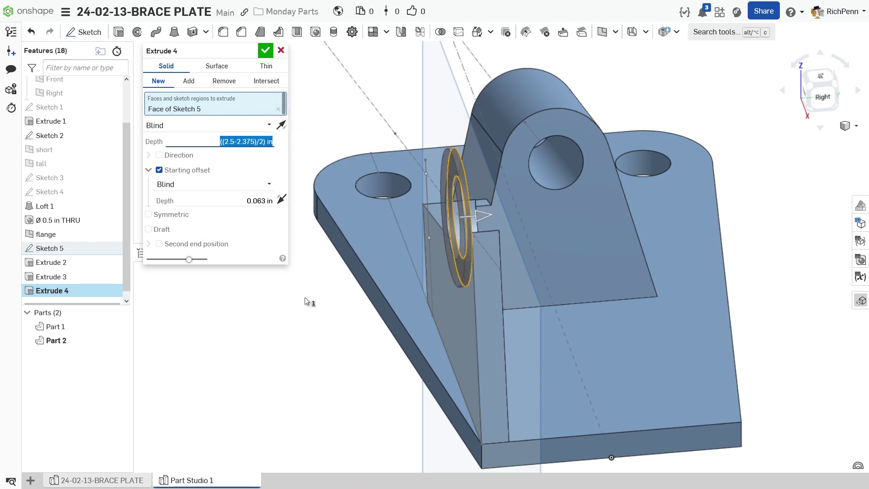
type("0.5")
key("Return")
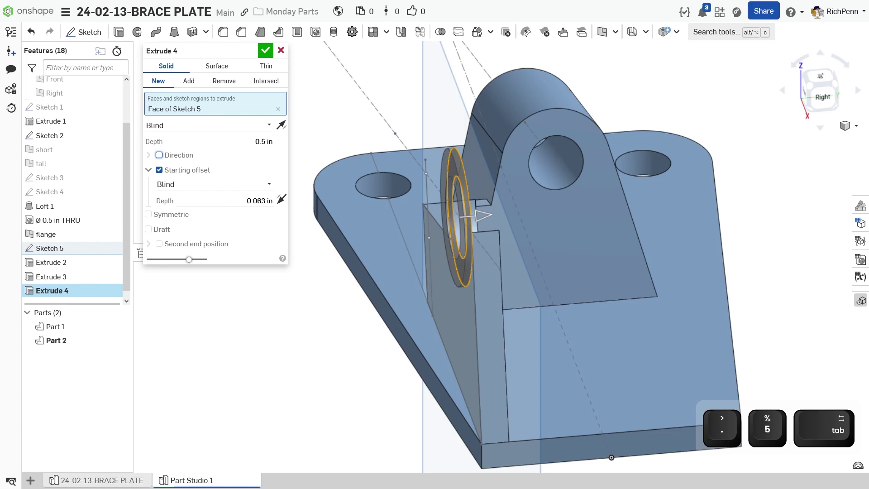
Finish the ring extrusion as an addition to the existing part and hide all planes and sketches
key("Return")
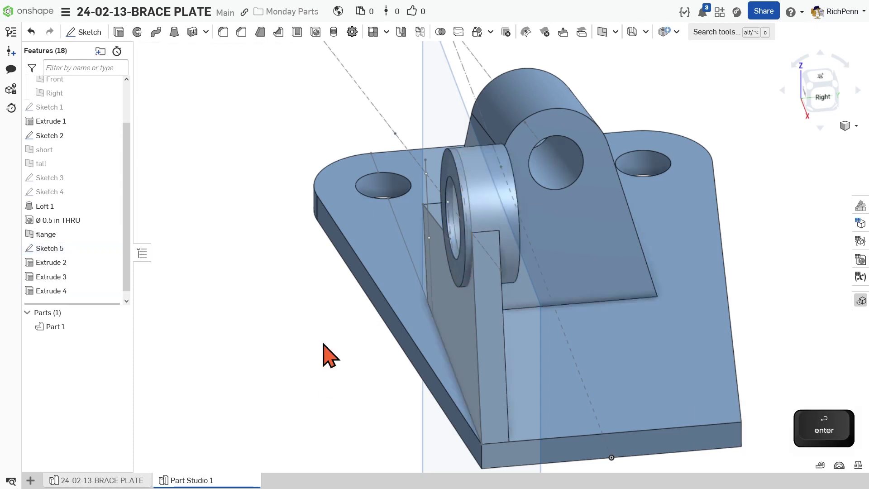
right_click_drag(262, 311, 215, 304)
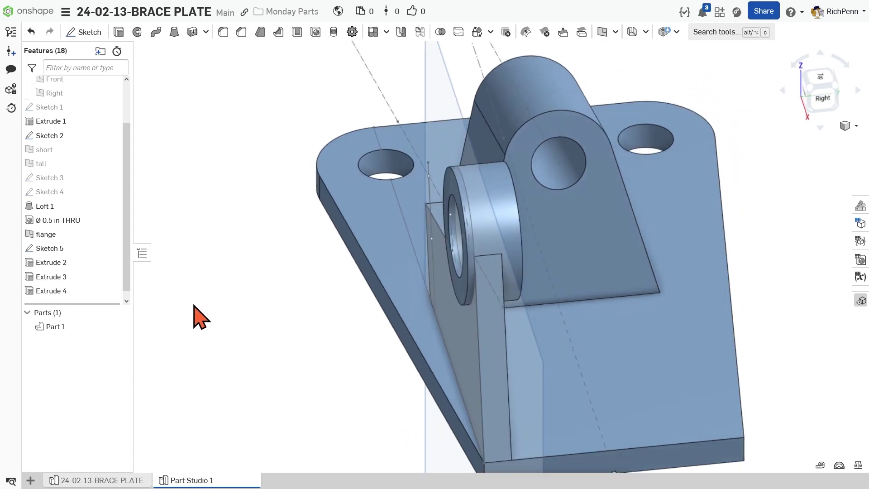
key("shift+p")
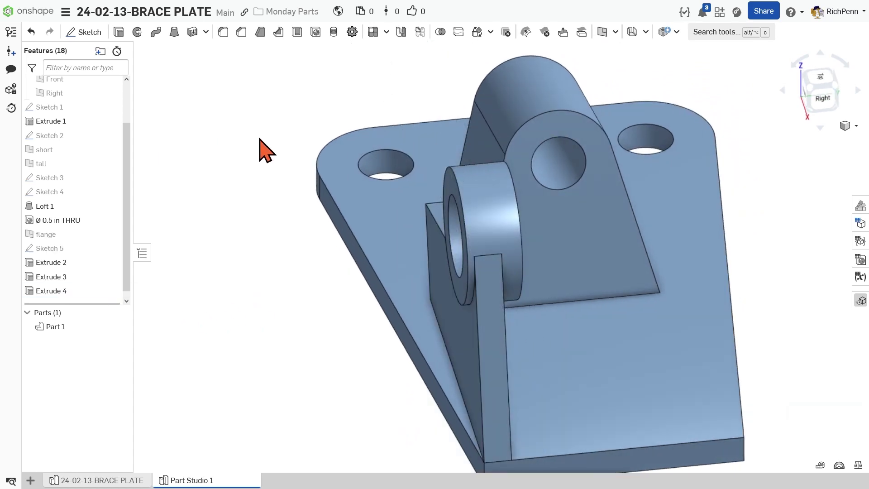
Review the ring extrusion's depth and starting offset settings and how the boss sits on the flange plate from several angles
double_click(59, 291)
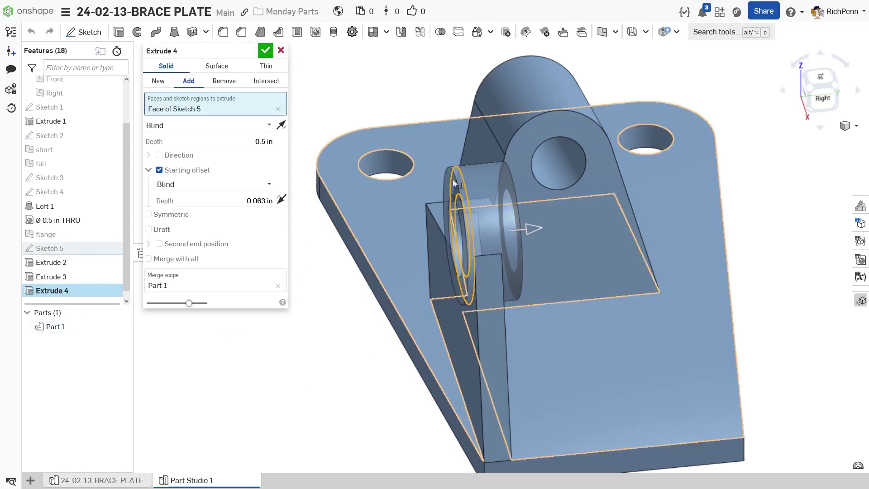
key("shift+7")
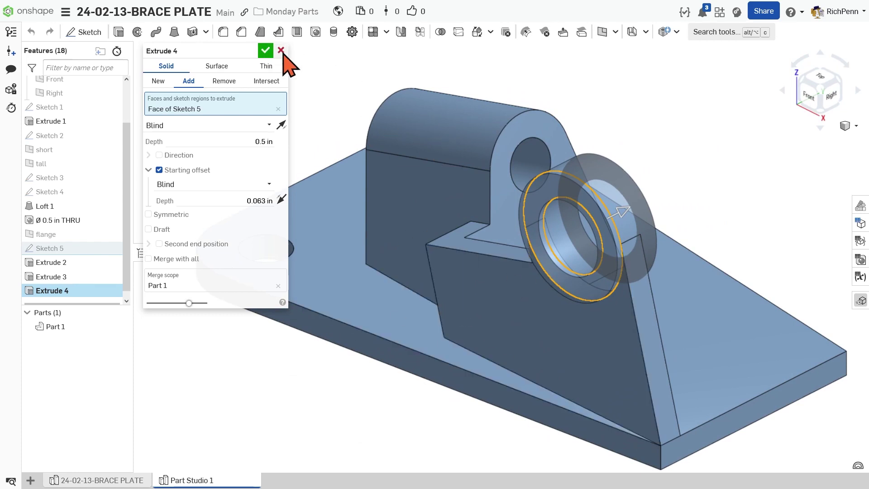
left_click(266, 51)
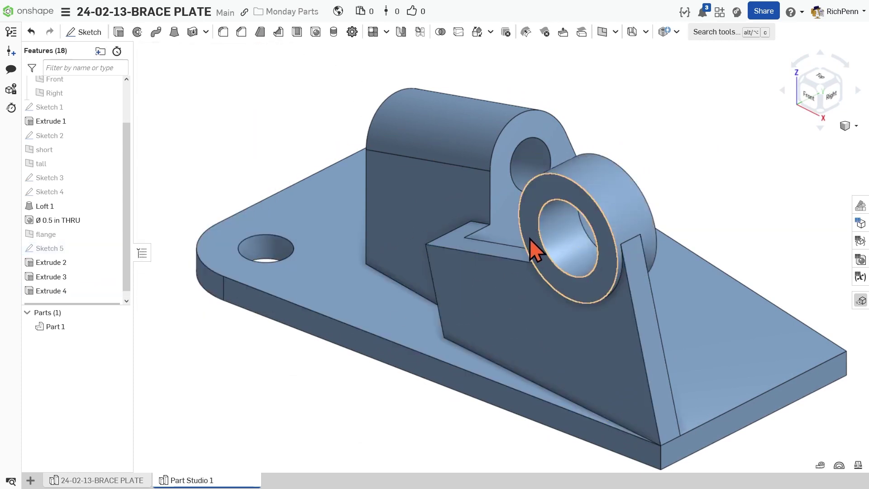
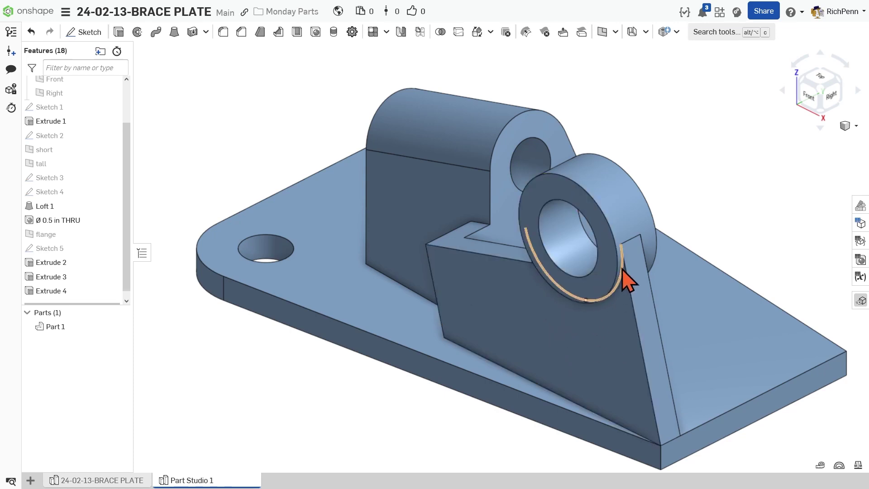
right_click_drag(423, 408, 353, 427)
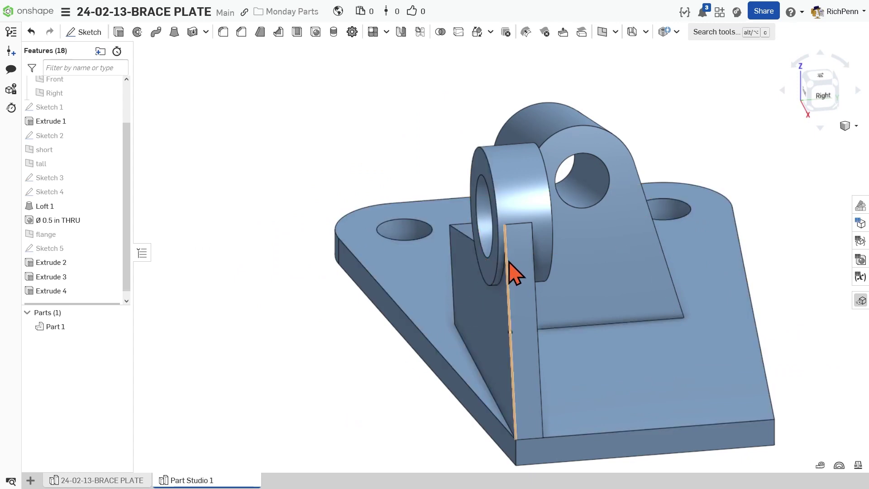
left_click(51, 294)
double_click(52, 292)
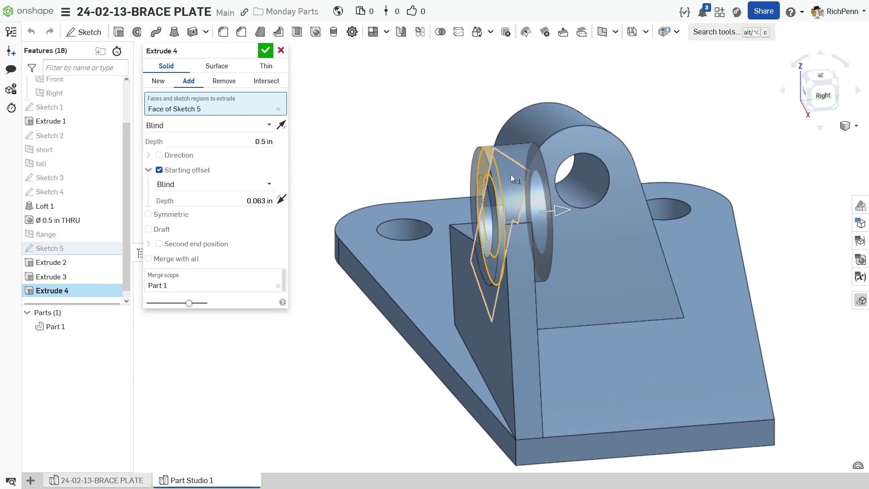
left_click(265, 50)
right_click_drag(239, 304, 252, 318)
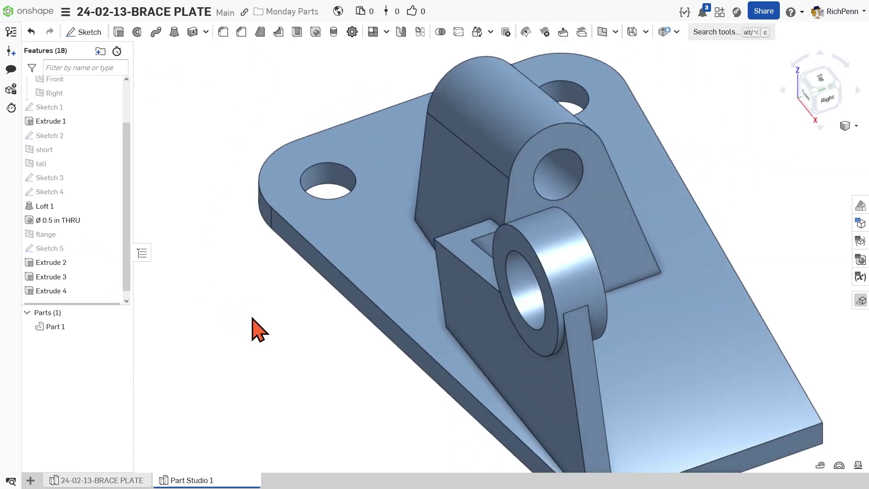
Show the Front plane running through the middle of the base plate
left_click(118, 83)
scroll(241, 326, "down", 3)
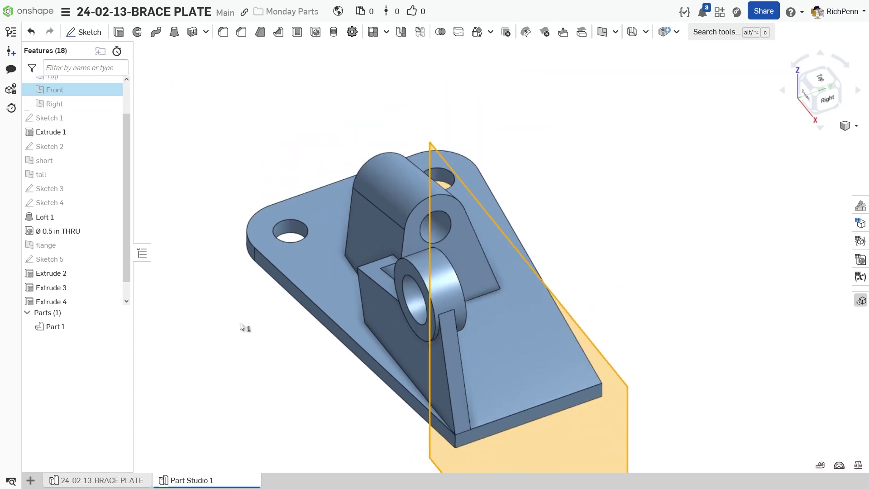
right_click_drag(626, 272, 633, 182)
key("space")
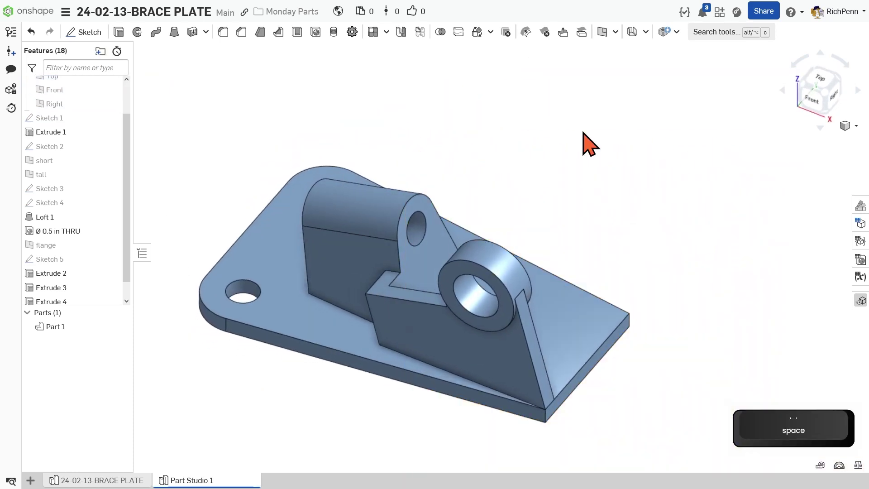
left_click(111, 90)
right_click_drag(504, 111, 472, 112)
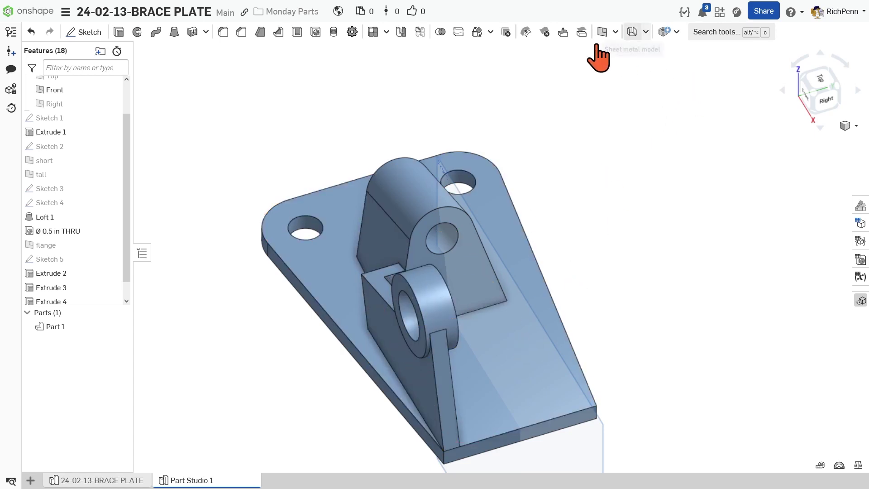
Set up a feature mirror of Extrude 2, Extrude 3 and Extrude 4
left_click(401, 36)
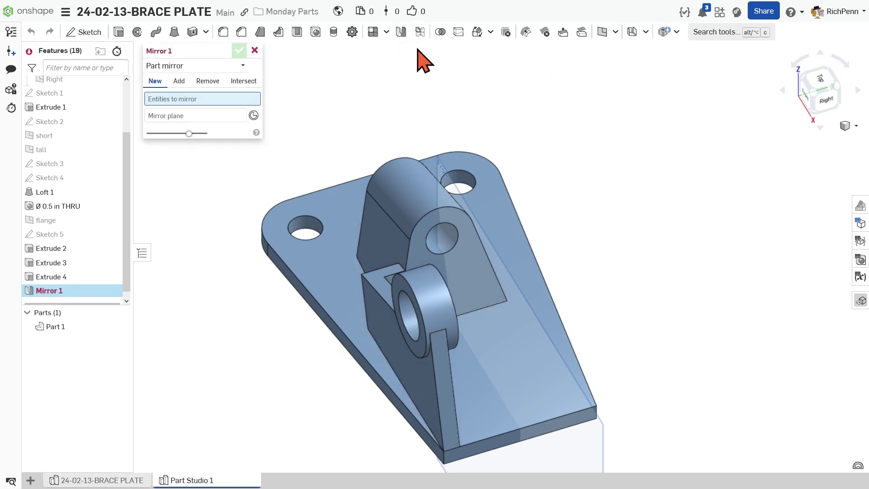
left_click(243, 66)
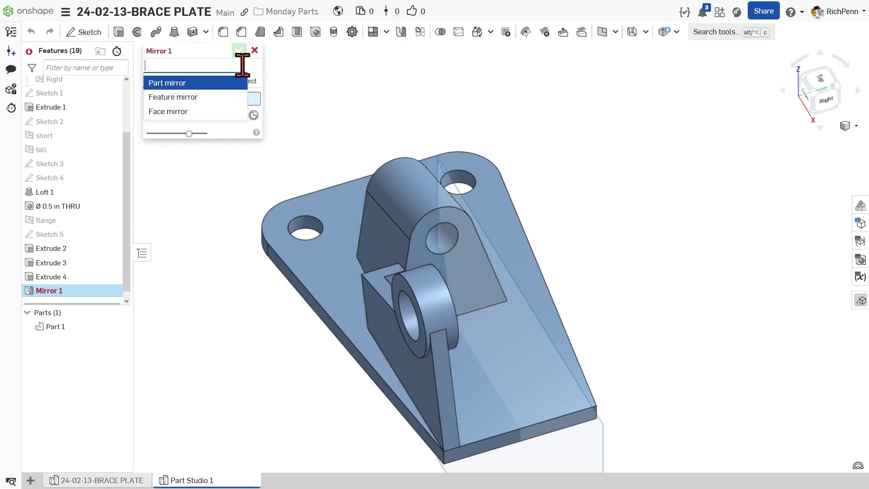
left_click(190, 97)
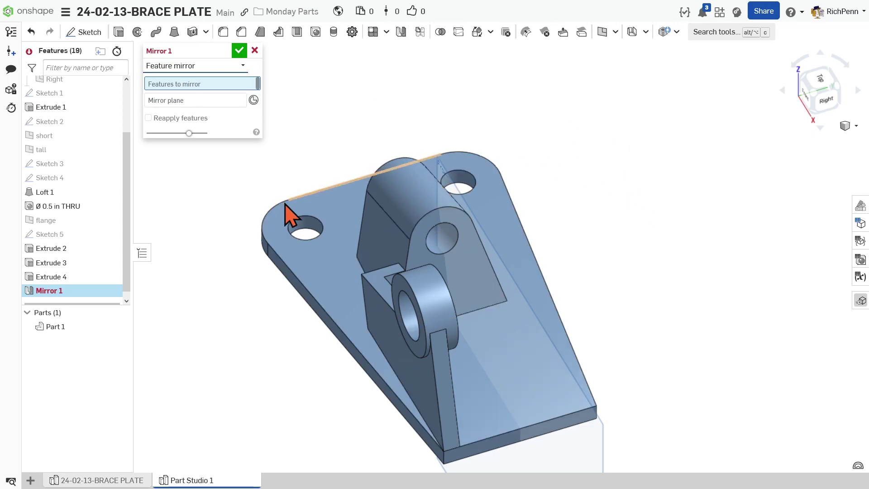
left_click(59, 249)
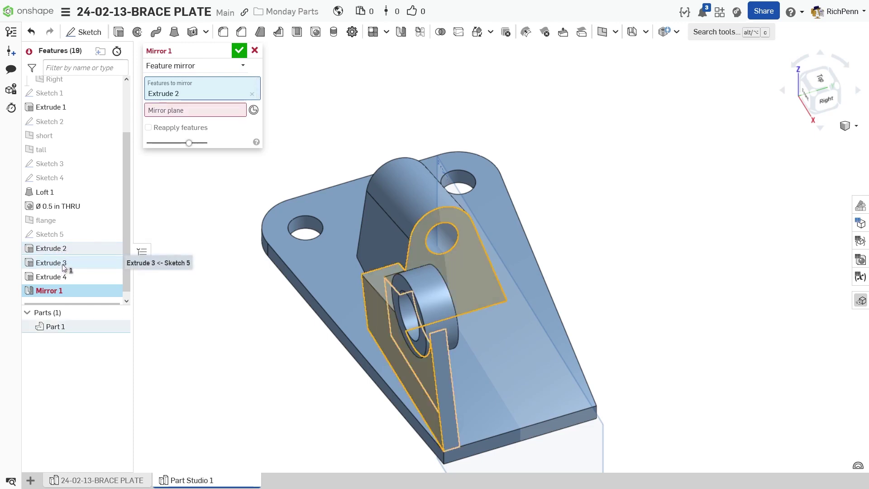
left_click(63, 265)
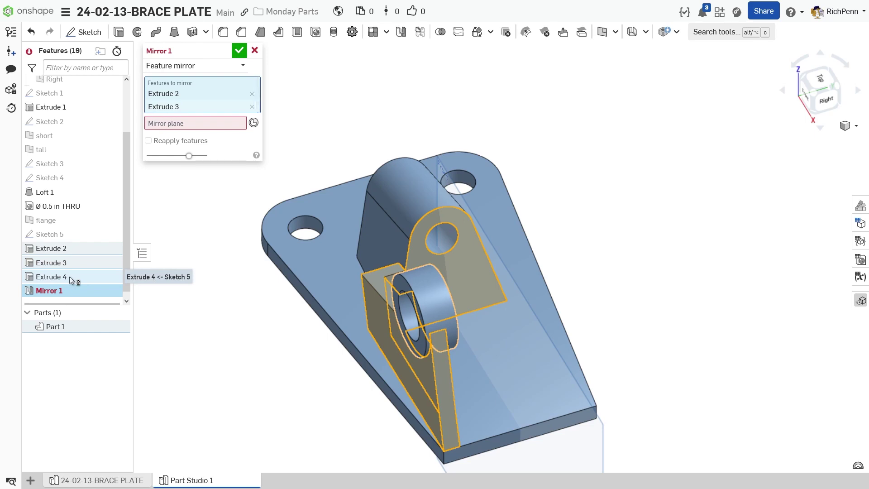
left_click(69, 276)
Complete the mirror across the Front plane with Reapply features enabled
left_click(208, 137)
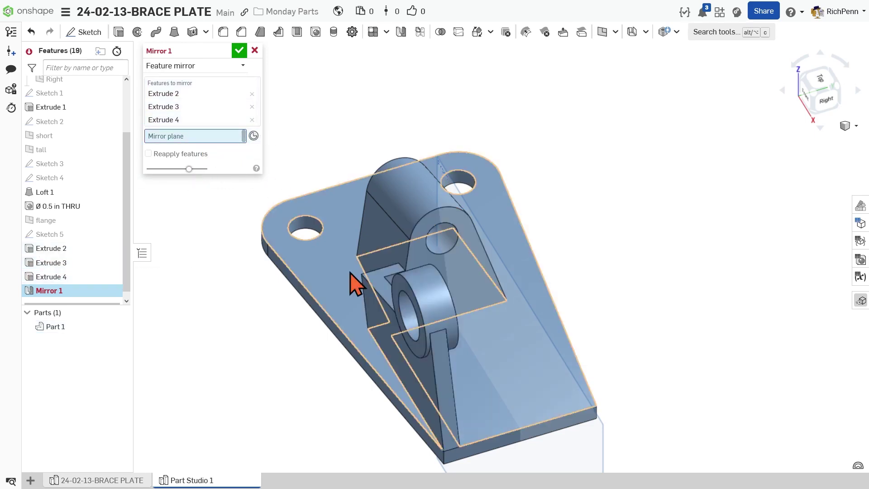
left_click(590, 448)
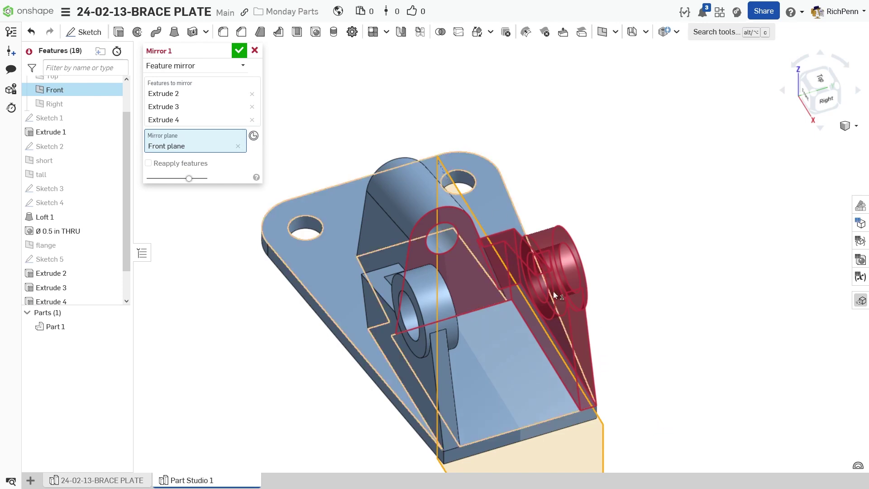
left_click(151, 168)
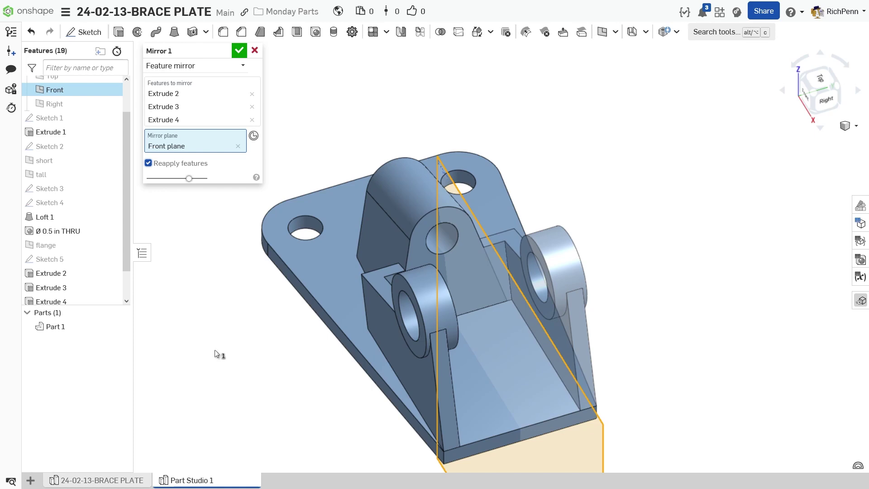
left_click(239, 51)
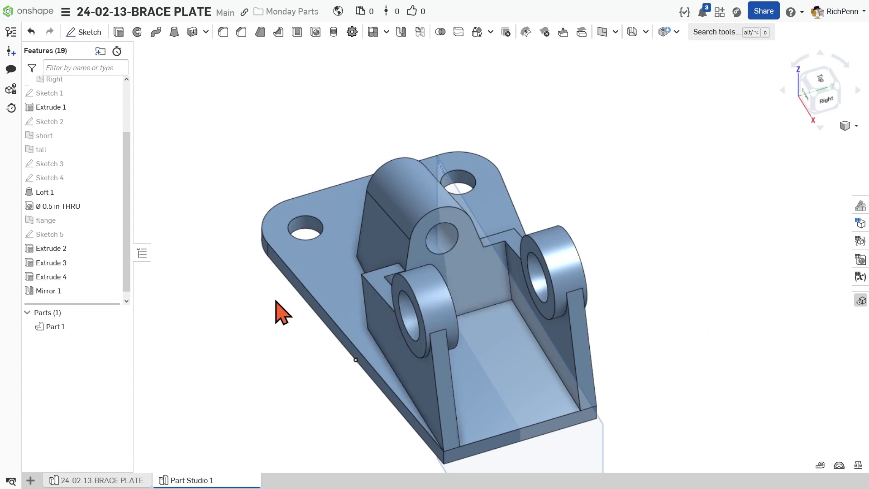
Hide all planes and display the mirrored brace plate in an isometric view
key("shift+p")
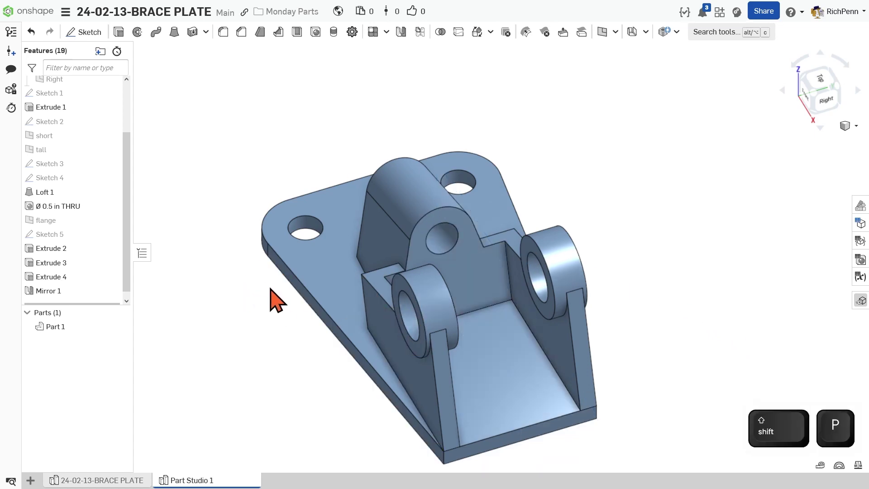
key("shift+7")
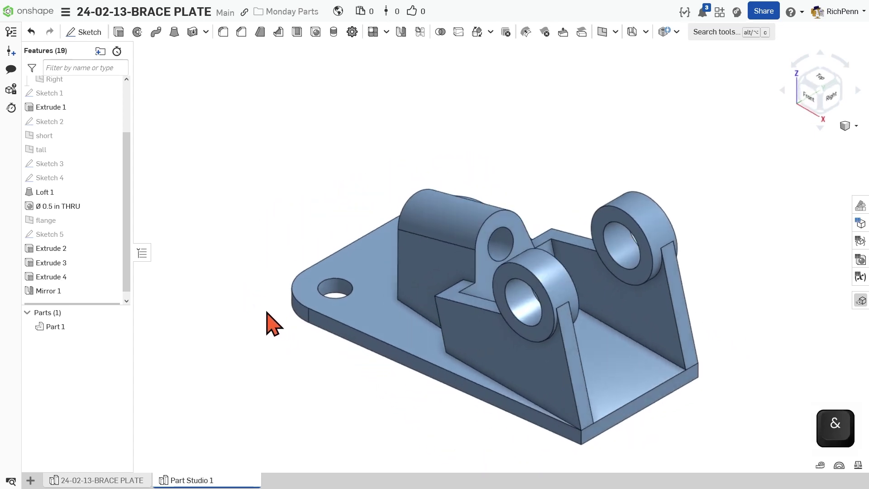
middle_click_drag(360, 371, 331, 328)
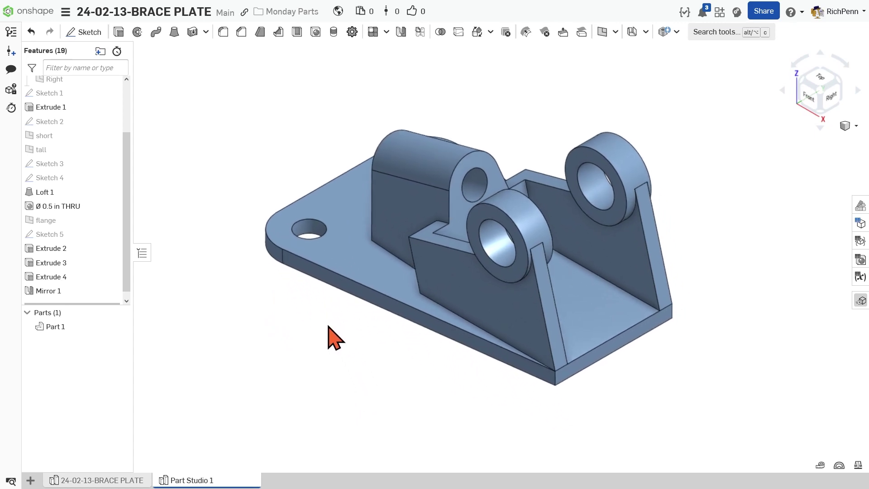